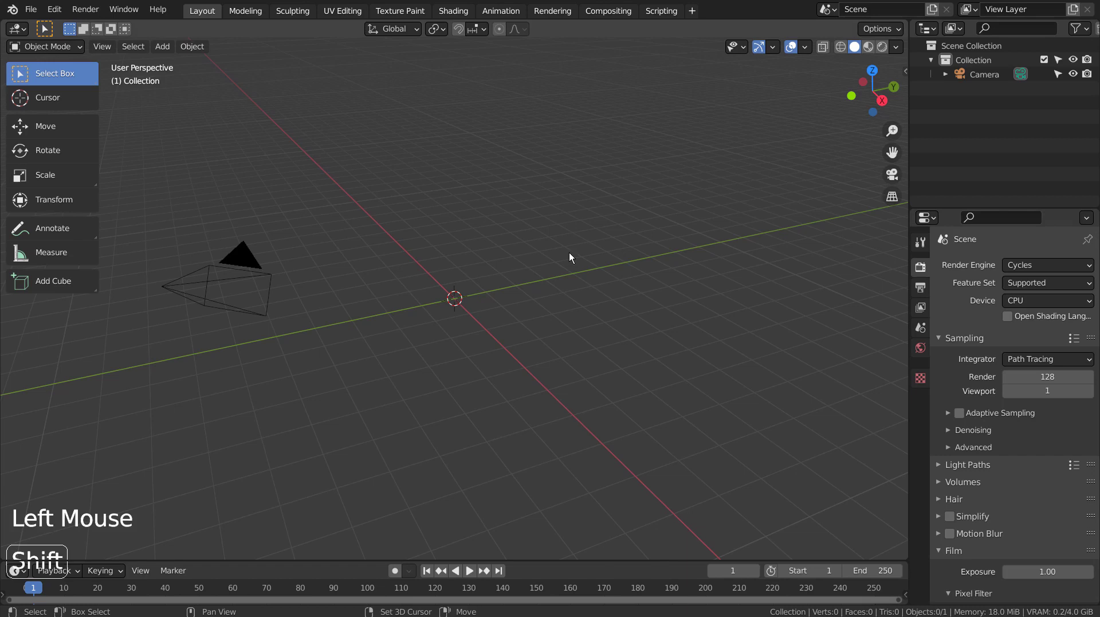
Step: Add a UV sphere to the scene
key("shift+a")
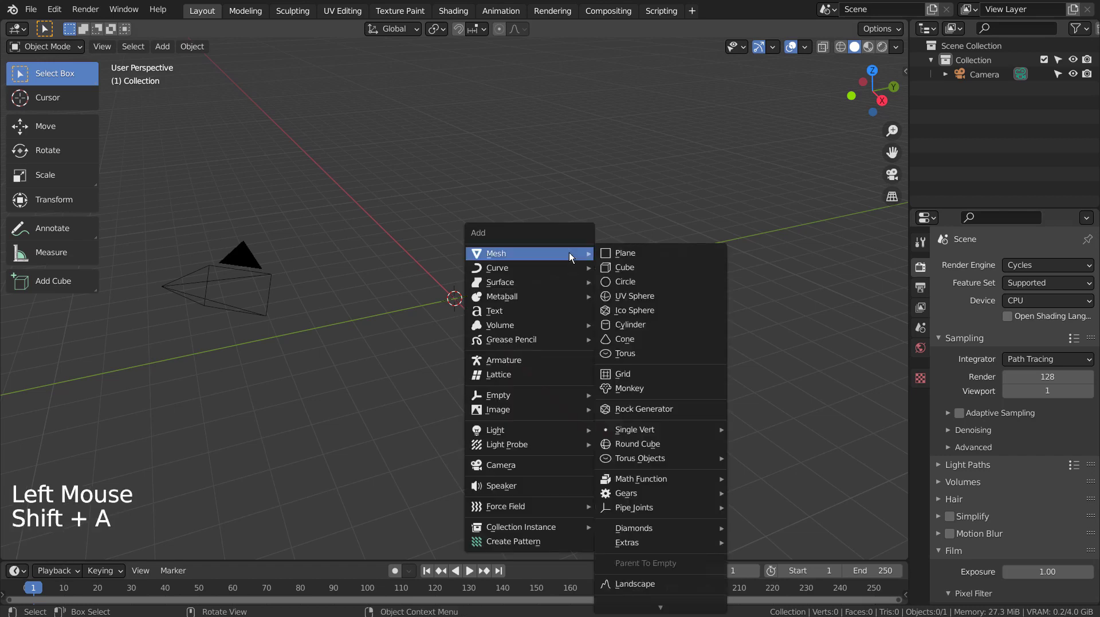
left_click(655, 295)
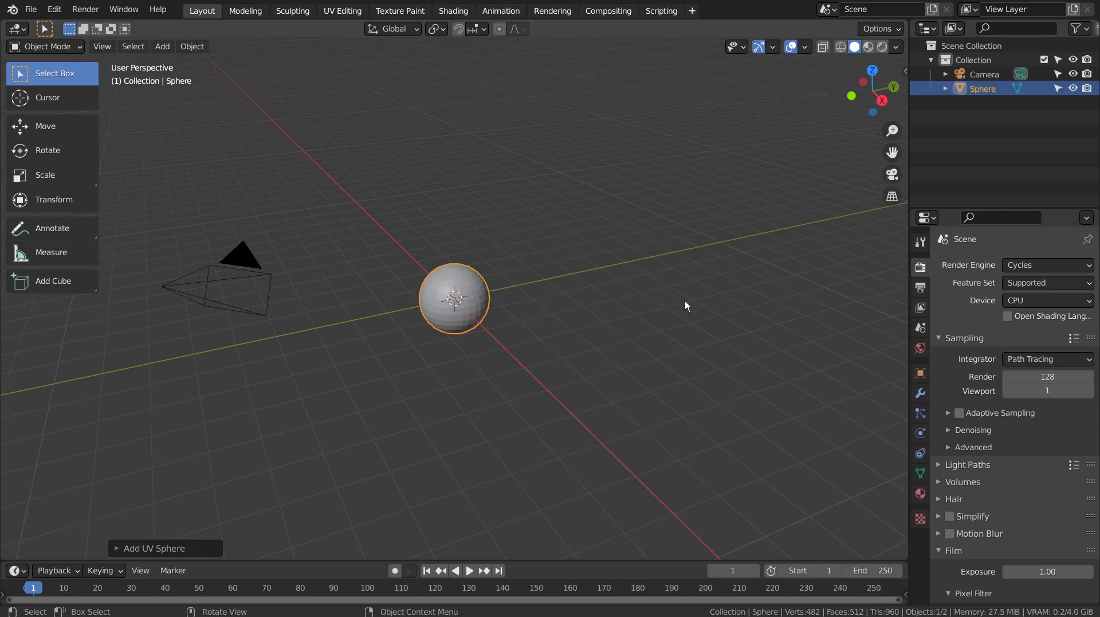
scroll(577, 323, "up", 6)
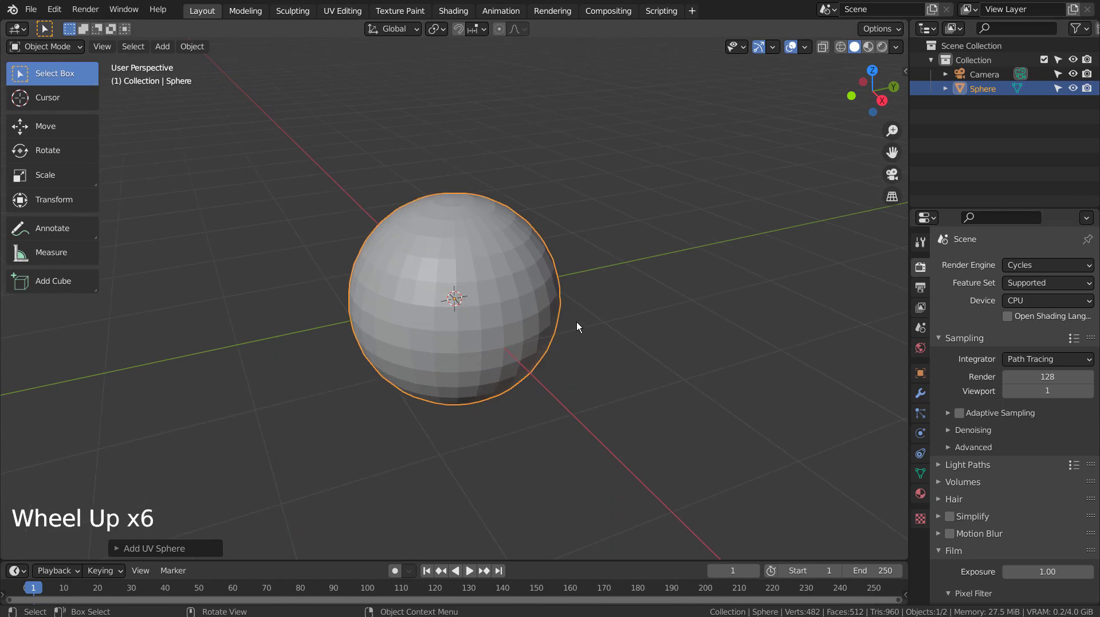
scroll(577, 326, "down", 5)
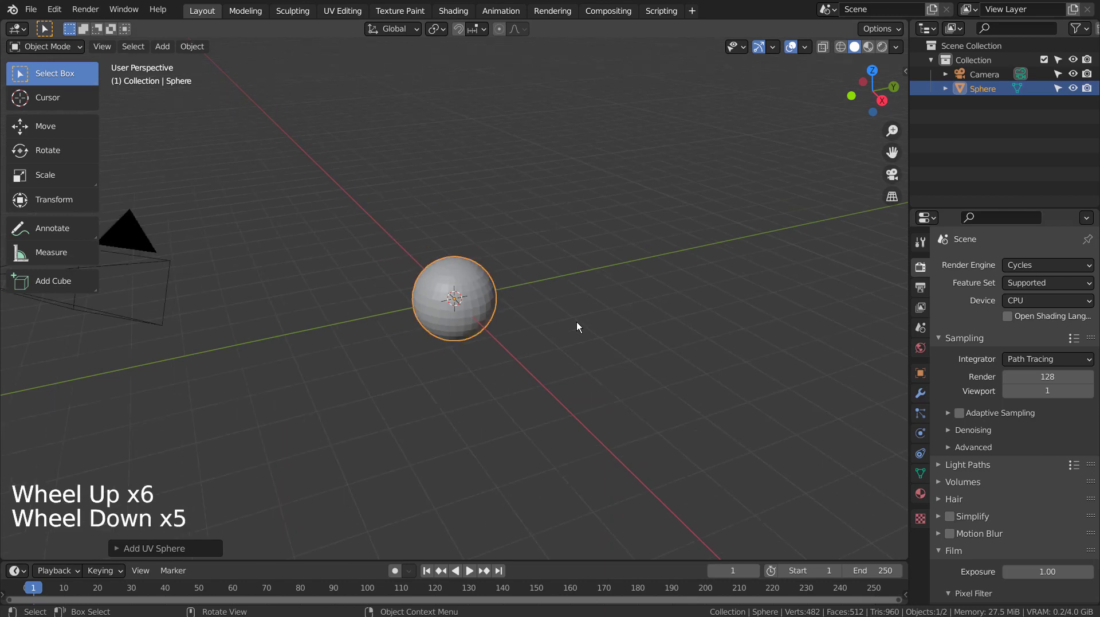
Step: Deselect the sphere and add an empty Volume object
left_click(639, 276)
key("shift+a")
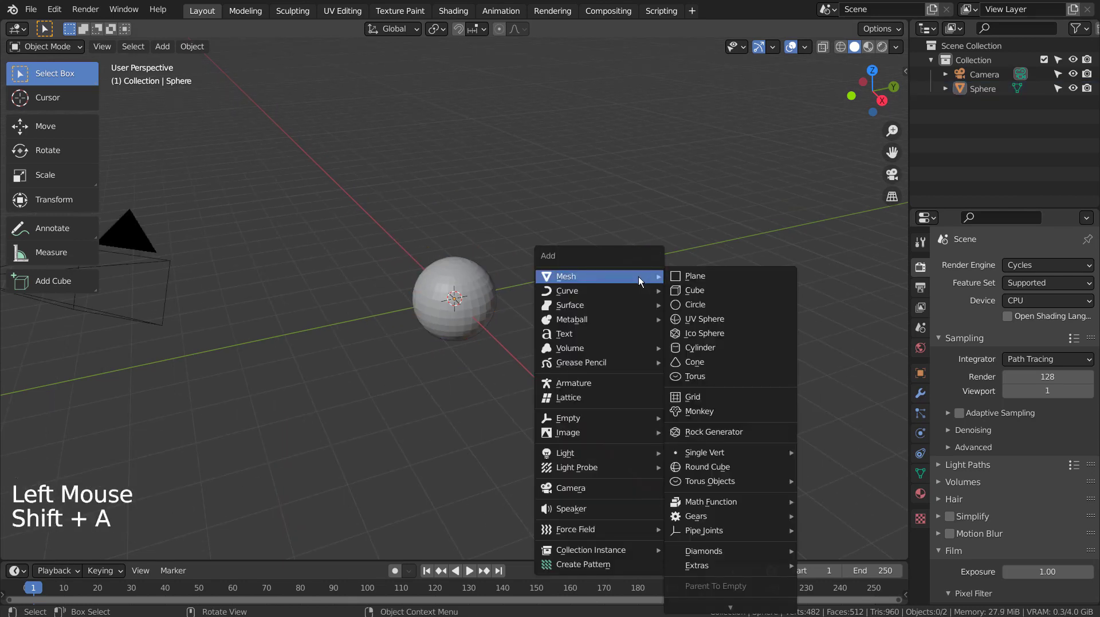
mouse_move(621, 348)
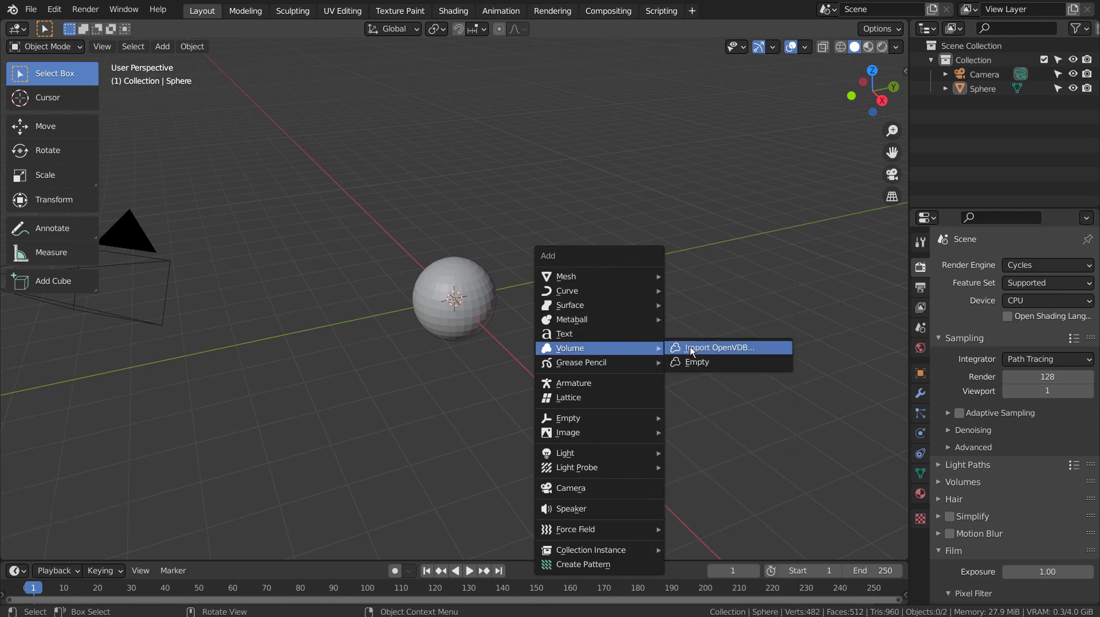
left_click(761, 363)
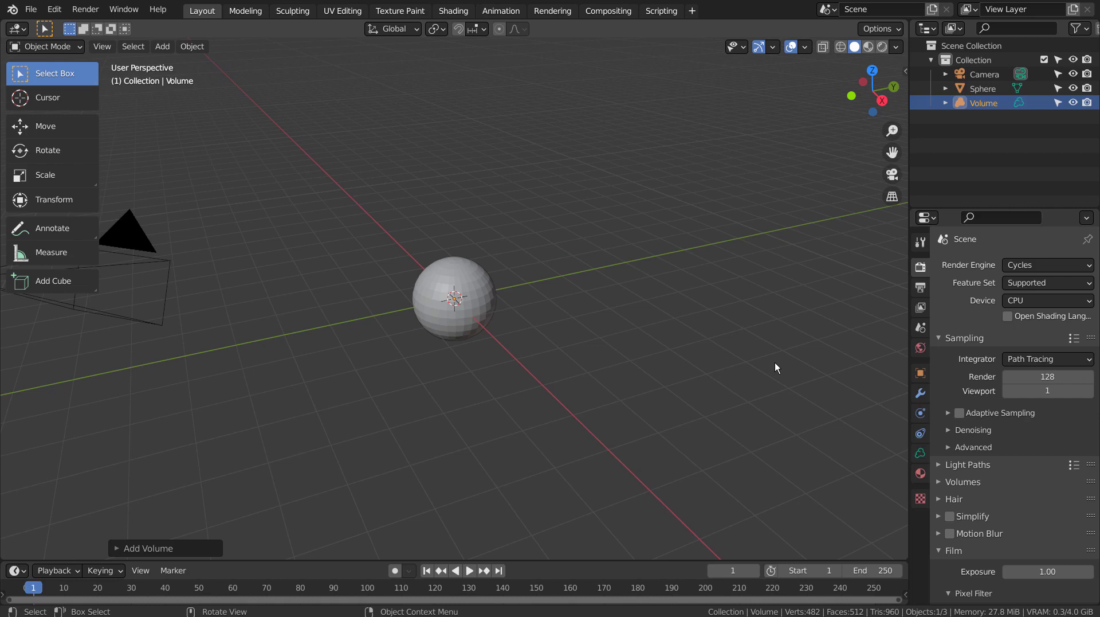
Step: Give the Volume a Mesh to Volume modifier with Sphere as its source object
left_click(917, 391)
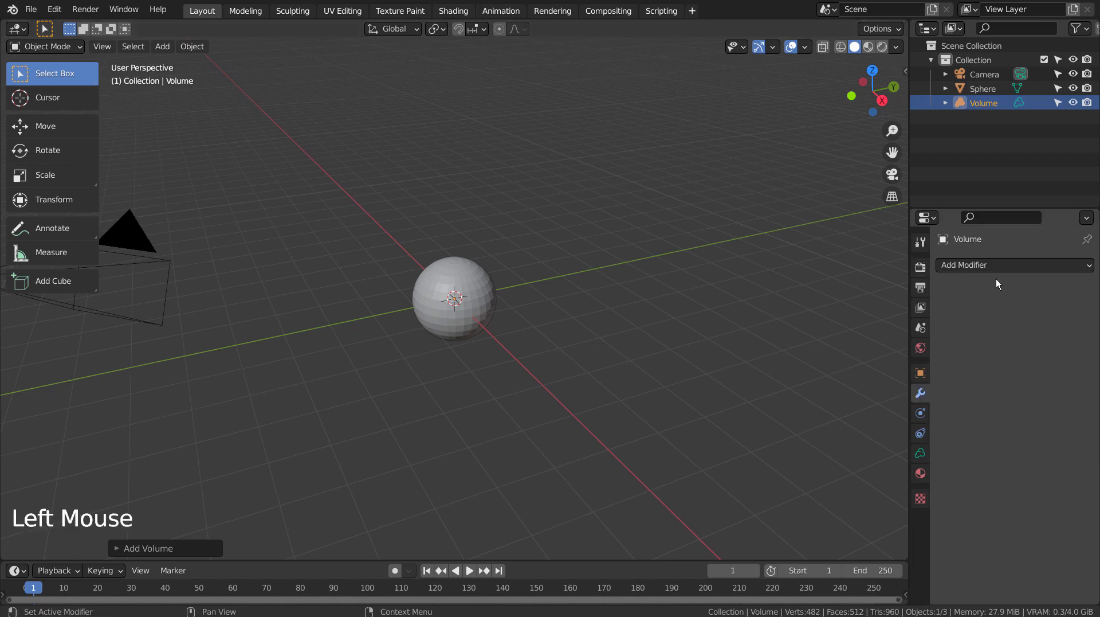
left_click(1013, 267)
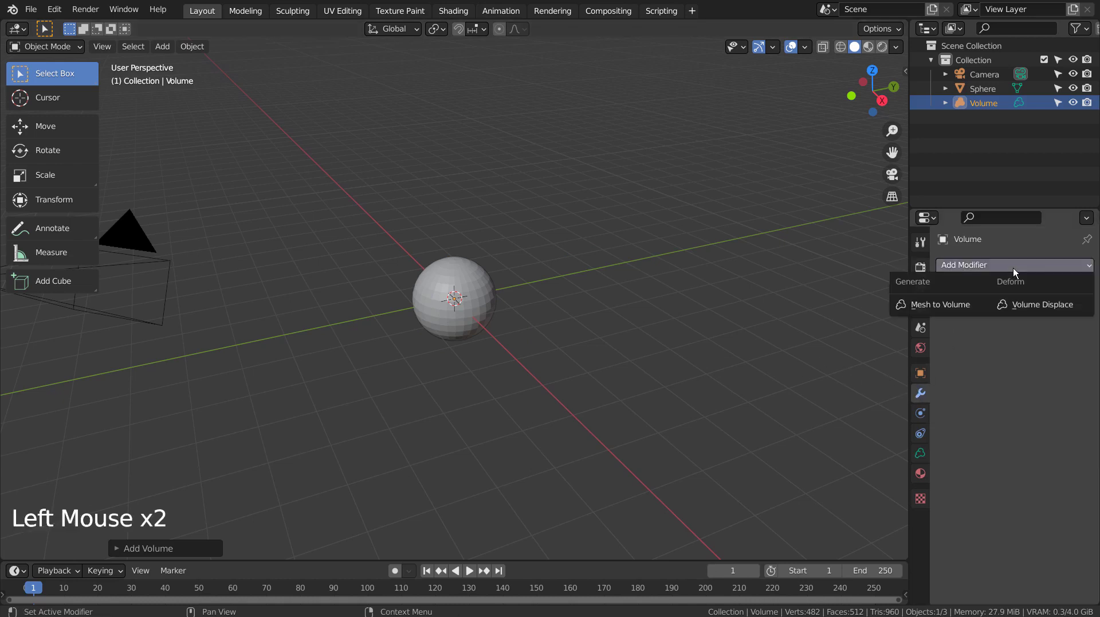
left_click(951, 307)
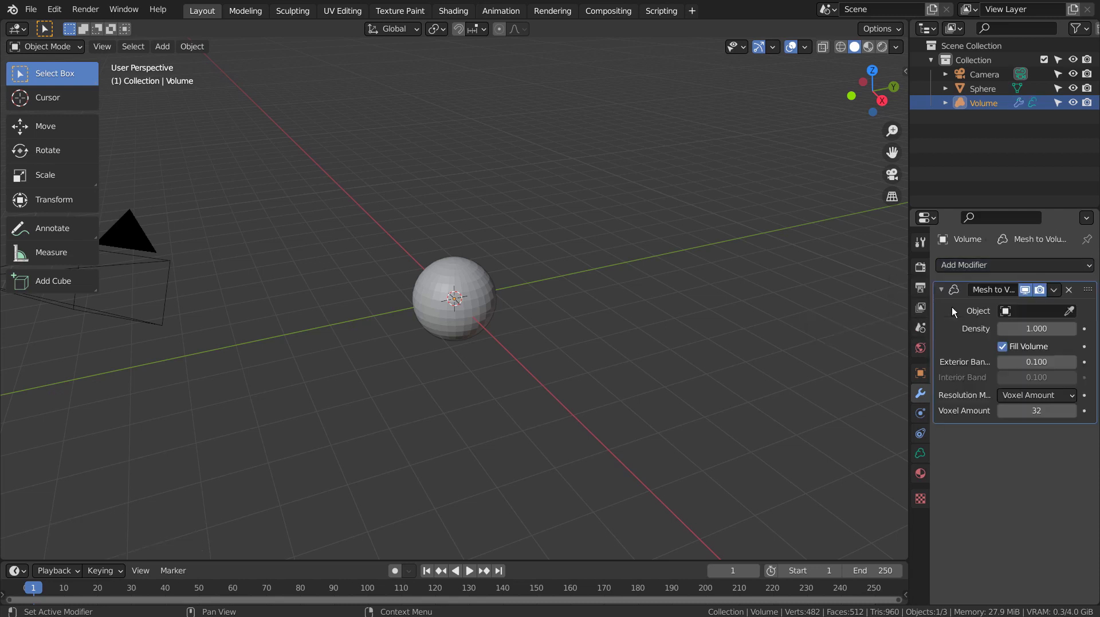
left_click(1004, 313)
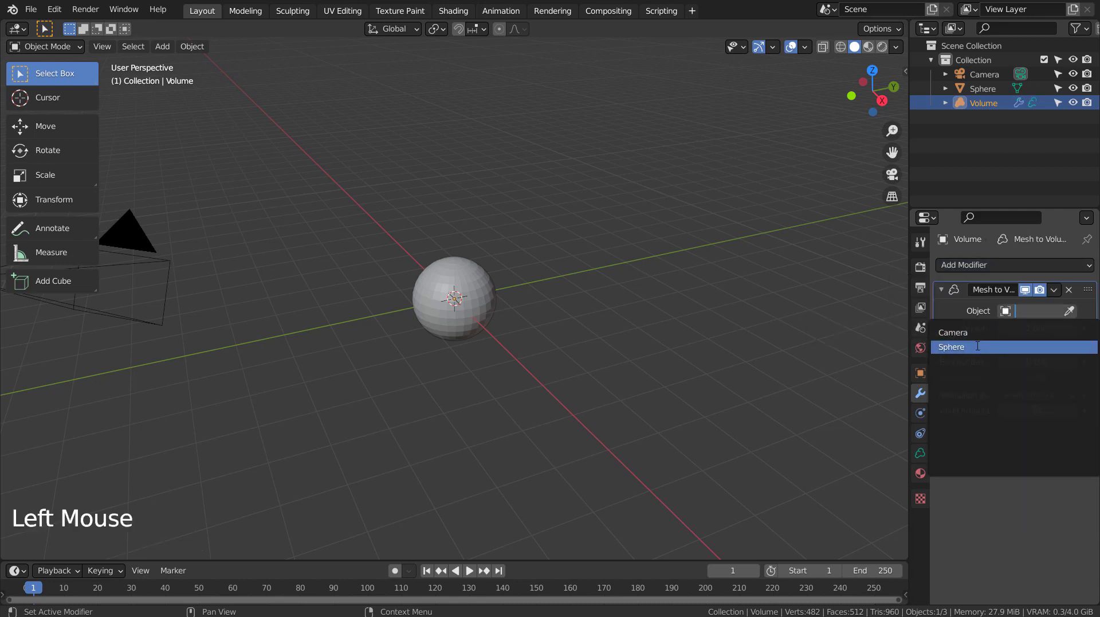
left_click(968, 347)
middle_click_drag(450, 303, 481, 312)
scroll(495, 294, "up", 7)
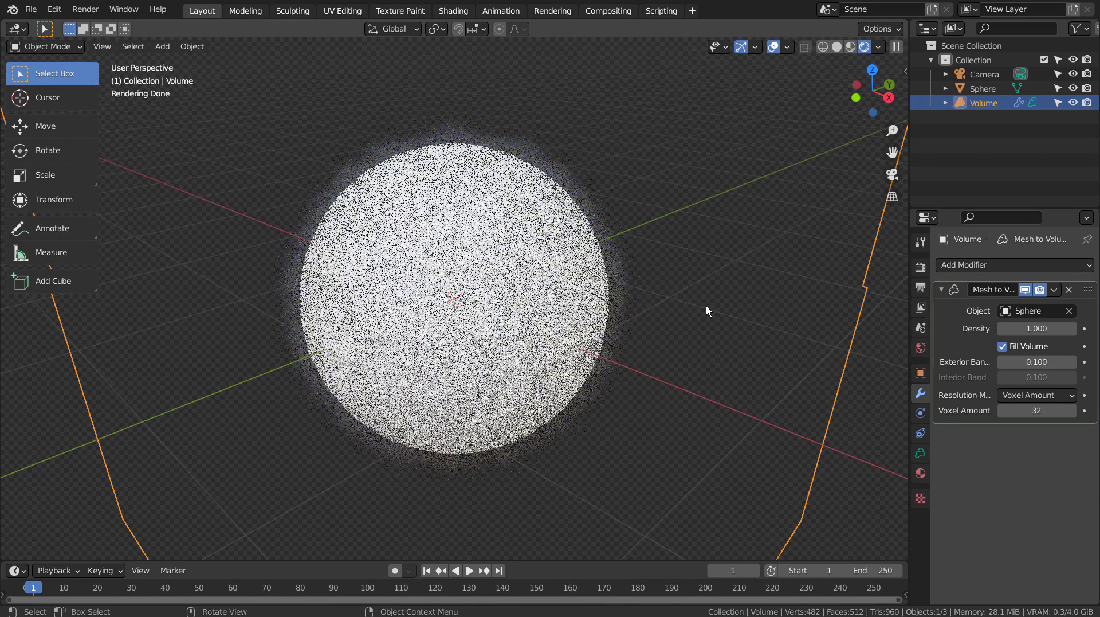
Step: Raise the Mesh to Volume Density to 9.000 and orbit the rendered view
mouse_move(1034, 328)
left_mouse_down()
mouse_move(1008, 328)
mouse_move(1051, 328)
mouse_move(1031, 329)
left_mouse_up()
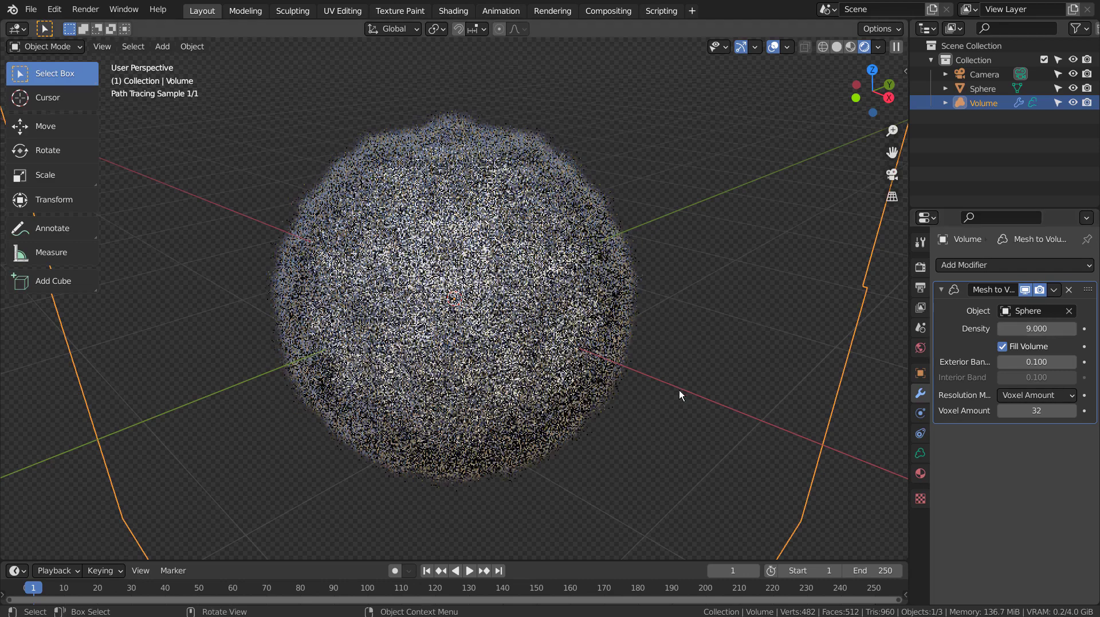
middle_click_drag(679, 389, 764, 343)
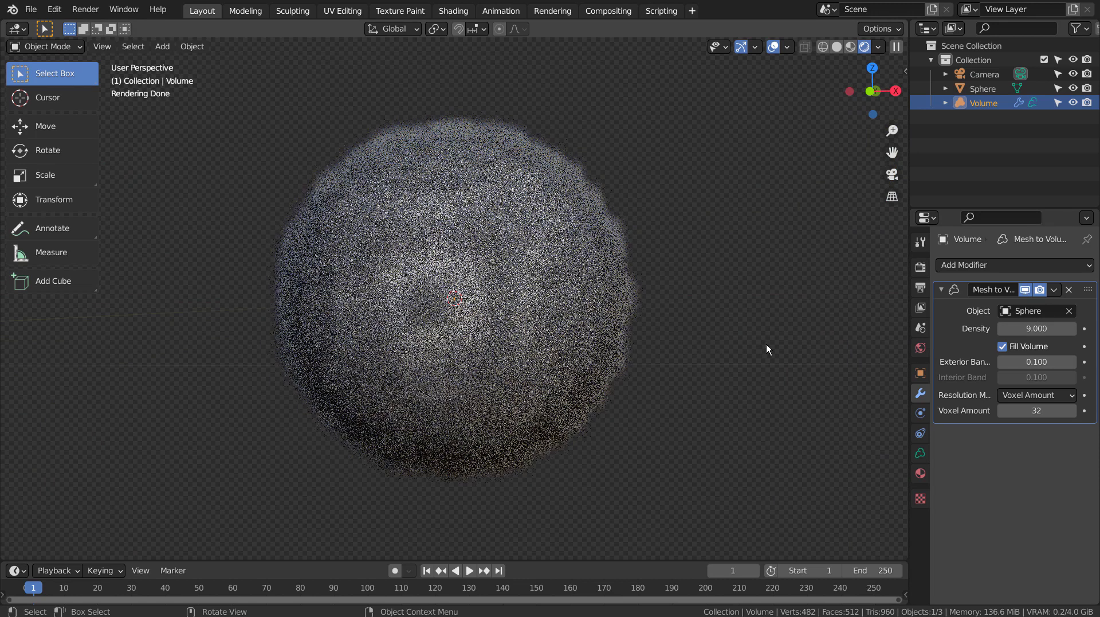
Step: Create a new material on the Volume, then undo it
left_click(920, 473)
left_click(993, 312)
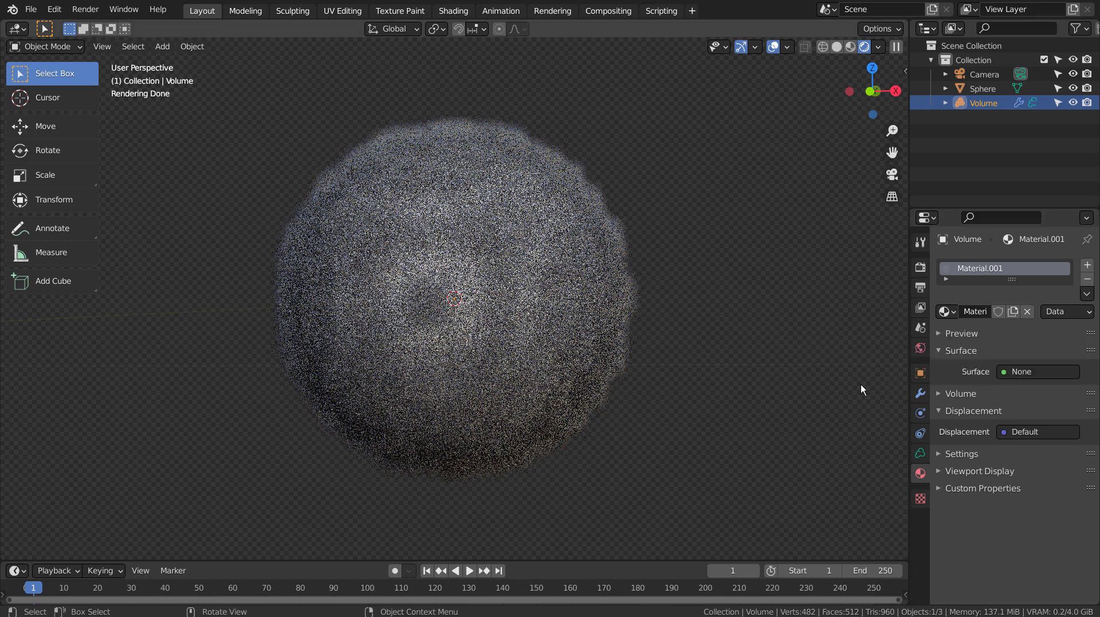
key("ctrl+z")
Step: Give the Sphere a new material with a pale lavender base colour
left_click(977, 89)
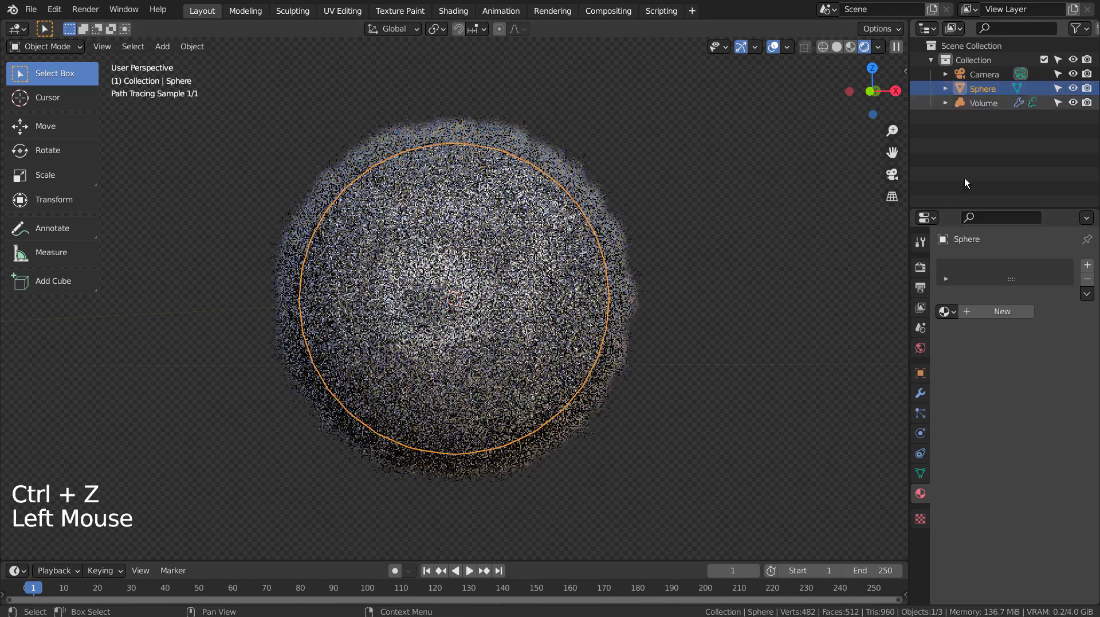
left_click(998, 312)
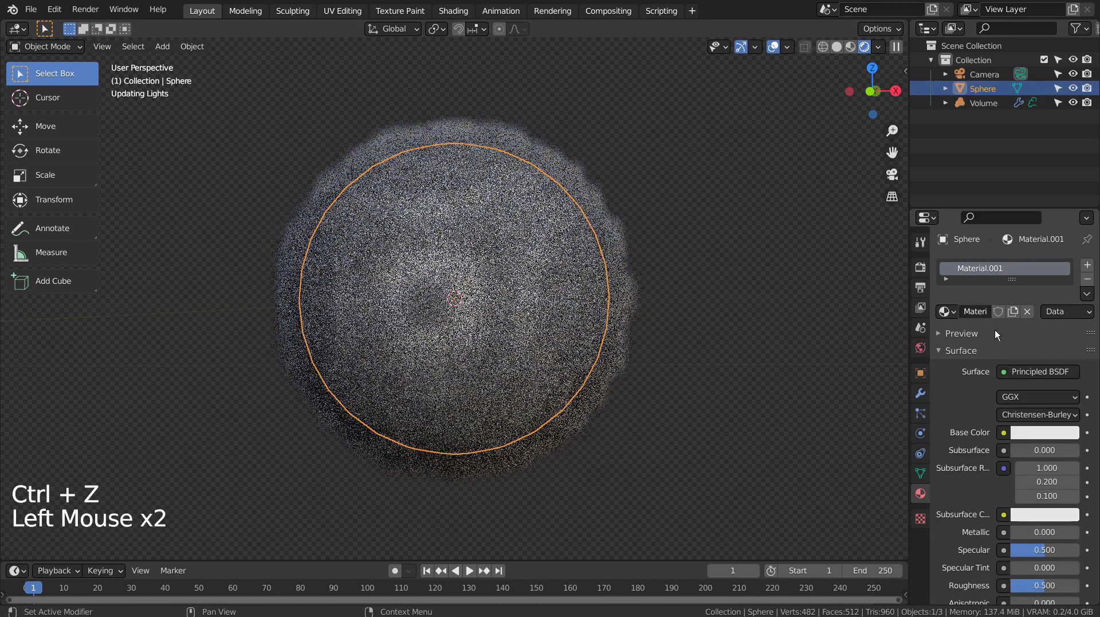
left_click(1040, 432)
left_click_drag(1028, 294, 1023, 256)
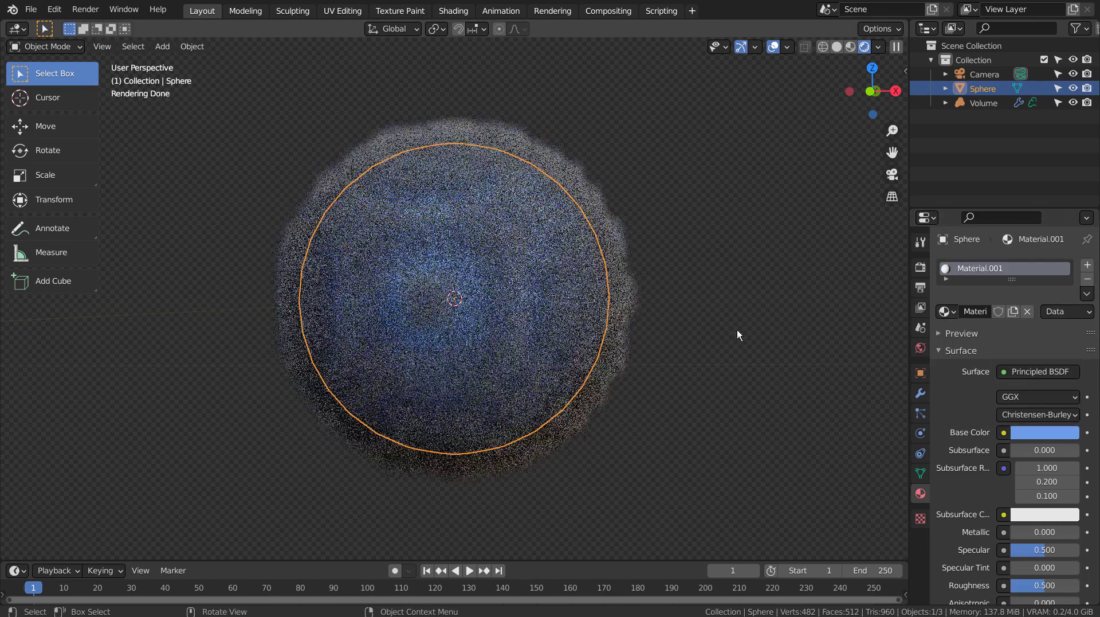
left_click(1049, 431)
left_click(1010, 279)
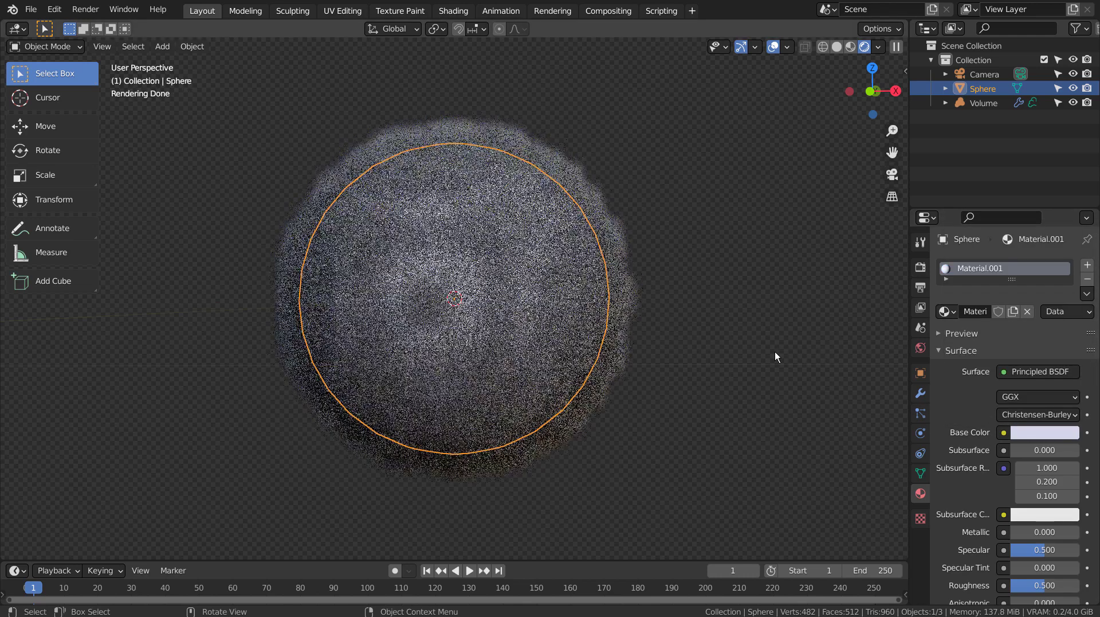
Step: Select the Volume and create a new Material.002 for it
left_click(775, 352)
left_click(624, 246)
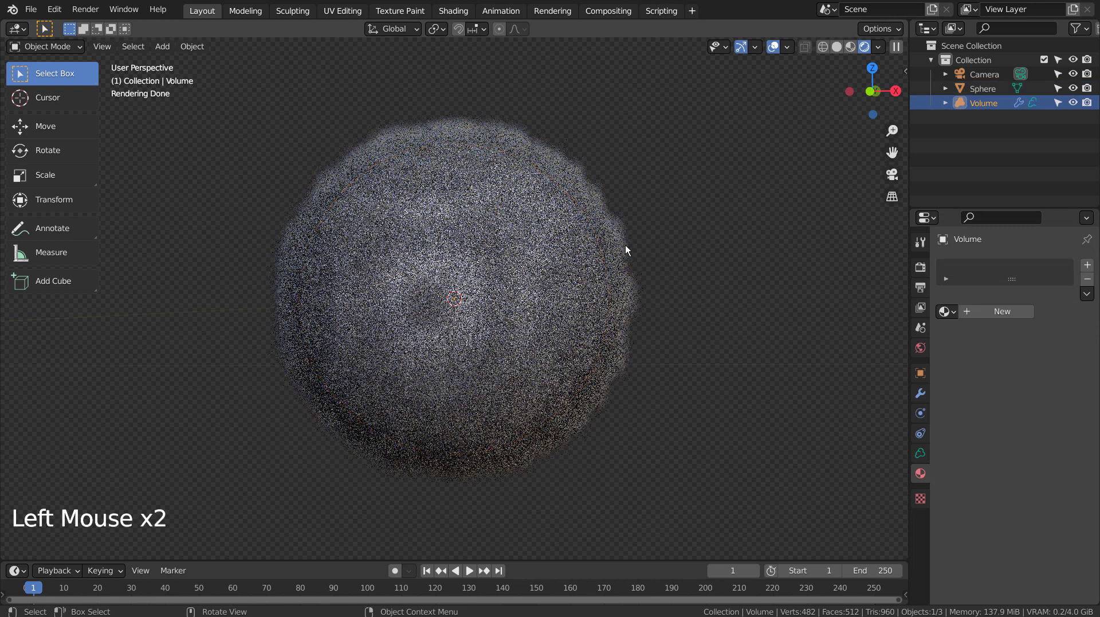
left_click(613, 249)
left_click(974, 104)
left_click(990, 309)
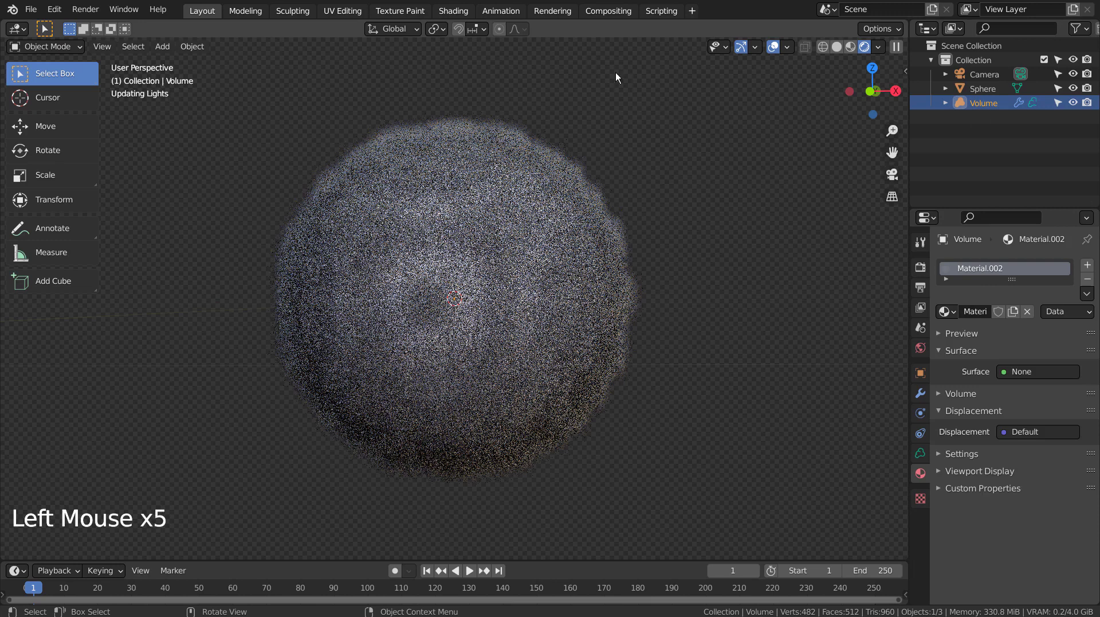
Step: In the Shading workspace, tint the Principled Volume colour light blue
left_click(451, 11)
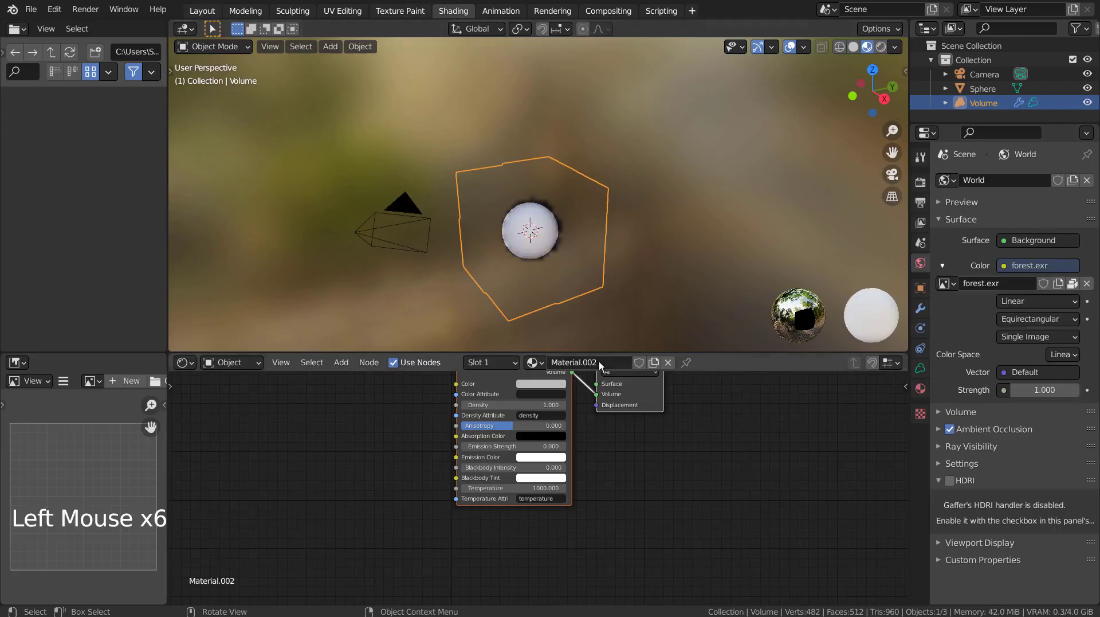
middle_click_drag(590, 410, 526, 428, "shift")
scroll(587, 459, "up", 7)
left_click(518, 406)
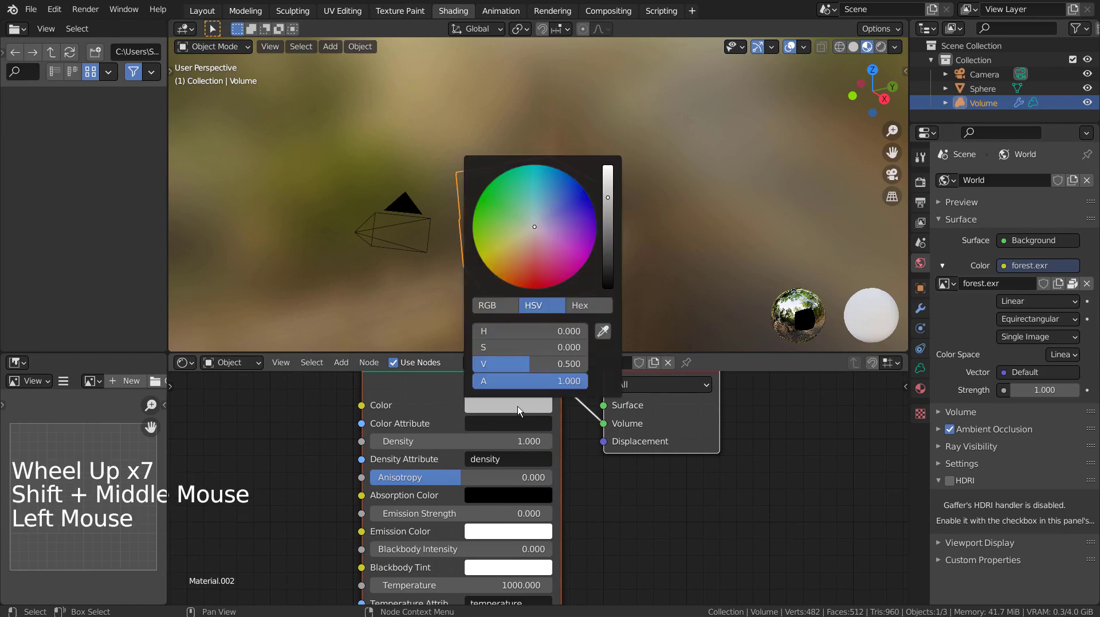
left_click(540, 218)
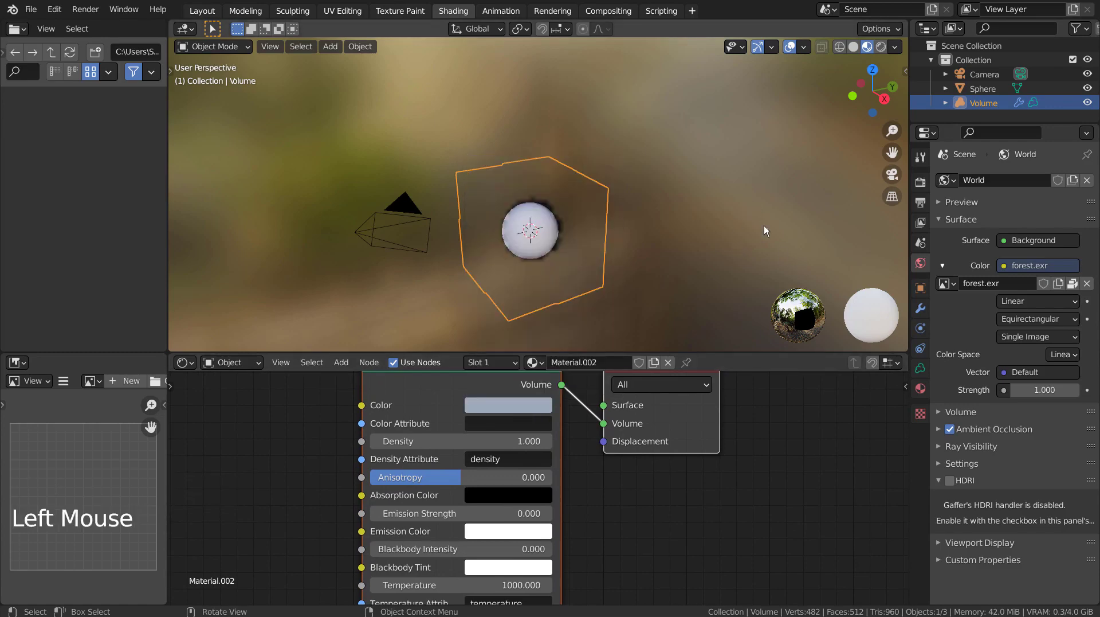
Step: Switch the viewport to Rendered shading and center the volume sphere
left_click(880, 47)
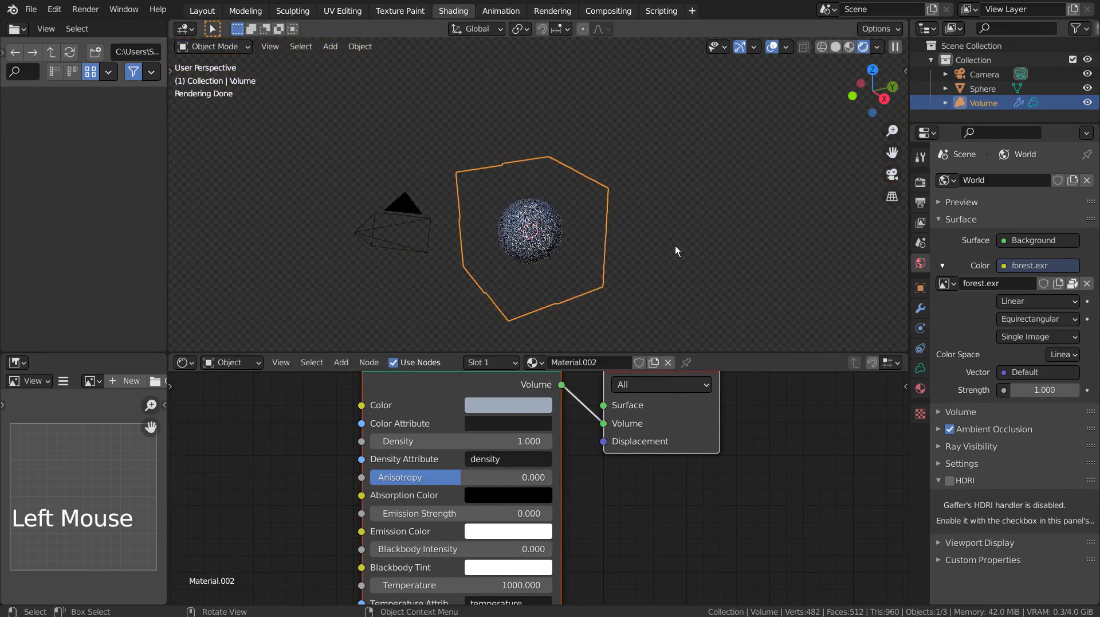
scroll(573, 262, "up", 11)
middle_click_drag(575, 262, 645, 175, "shift")
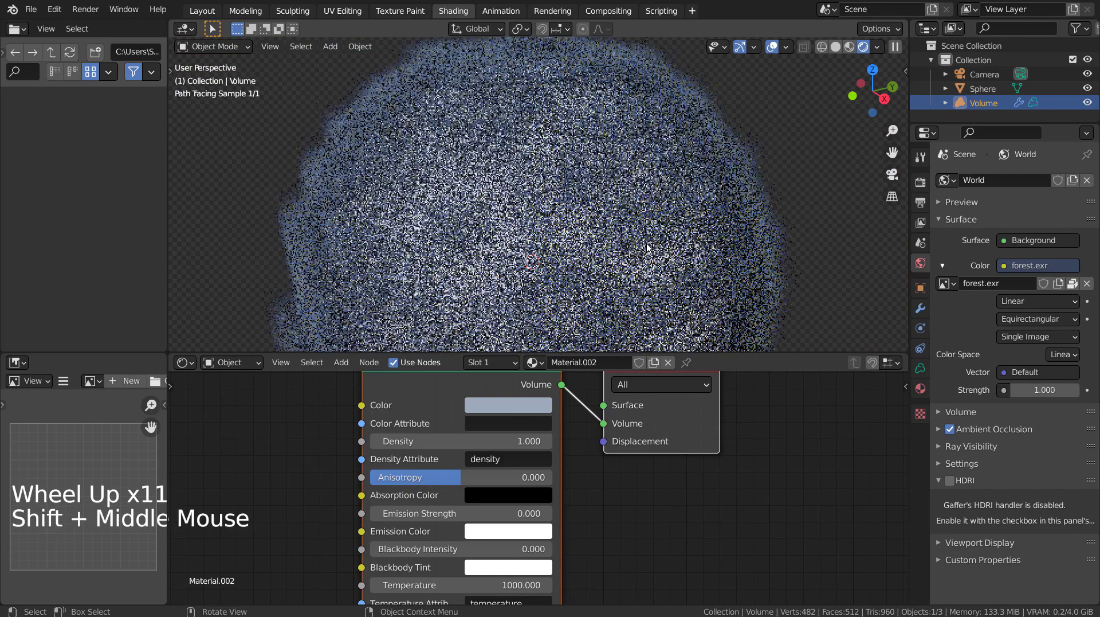
scroll(655, 245, "down", 1)
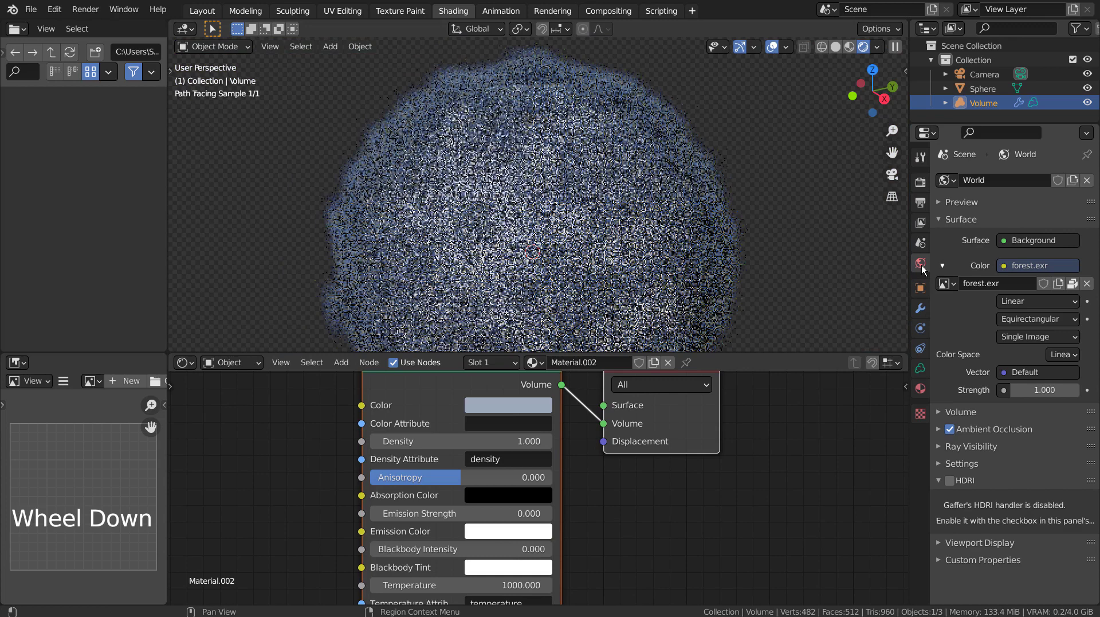
Step: Set the world lighting strength to 3.000 after trying 5
left_click(921, 265)
left_click_drag(1034, 390, 1066, 389)
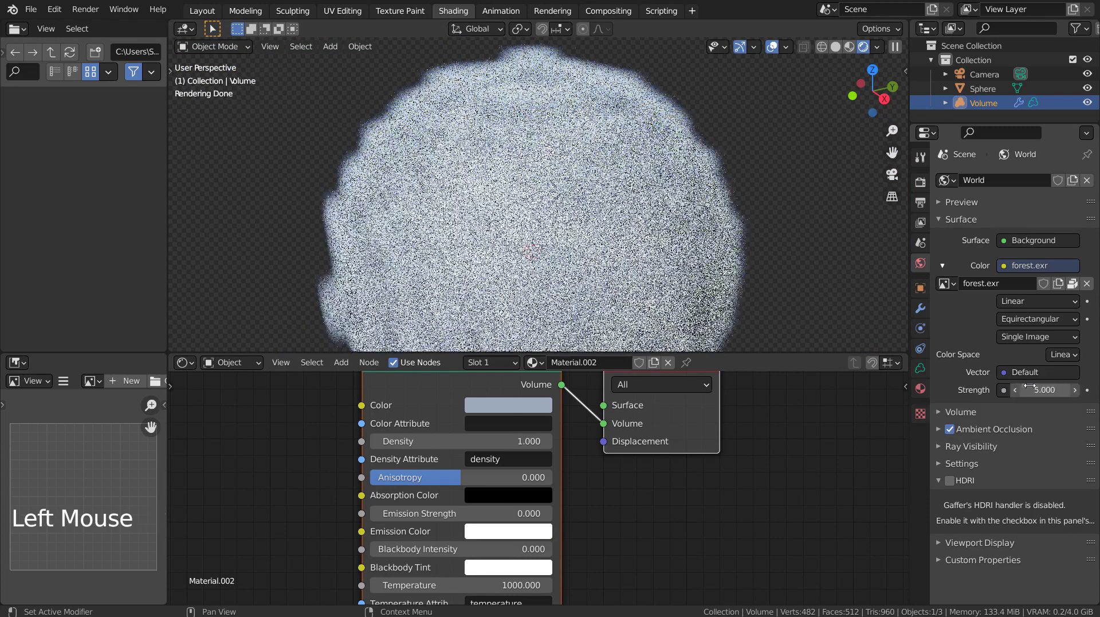
left_click_drag(1029, 387, 1014, 389)
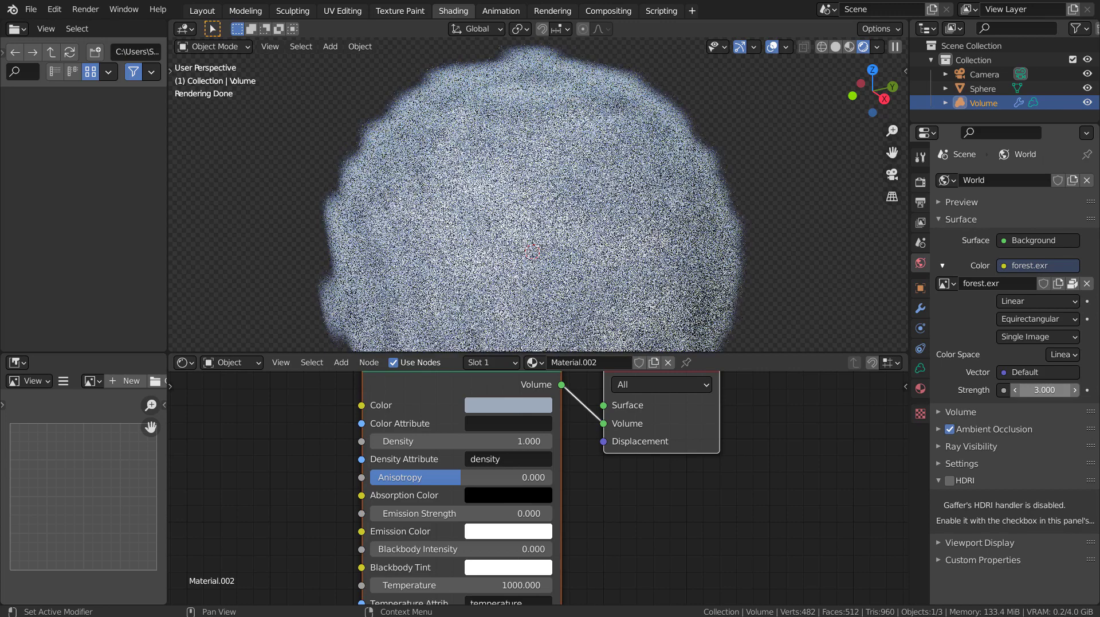
scroll(653, 226, "down", 2)
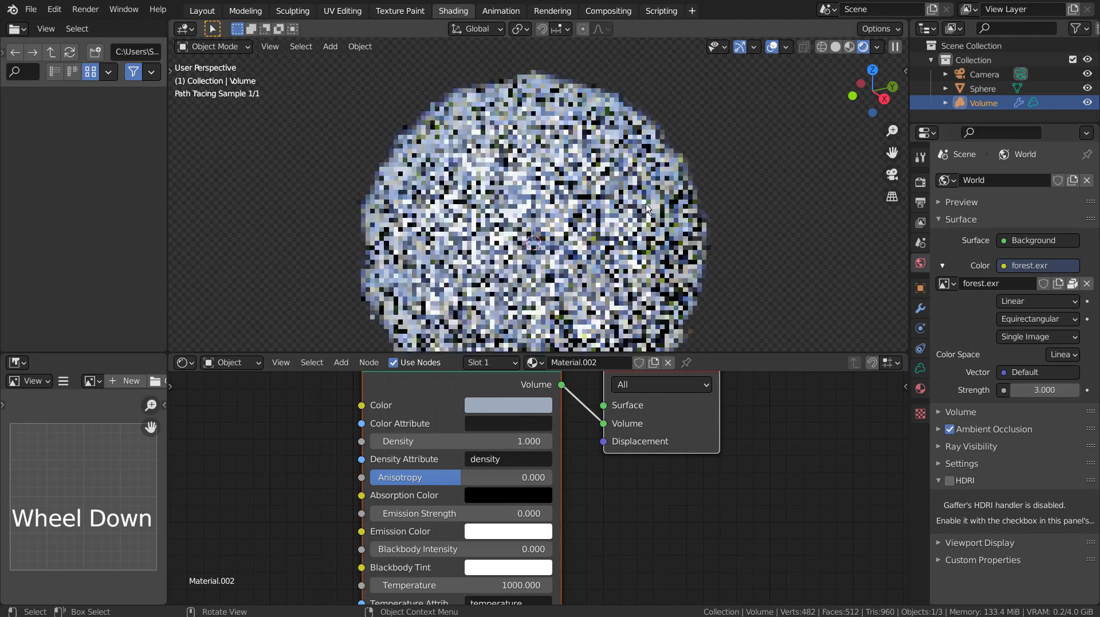
scroll(654, 227, "down", 1)
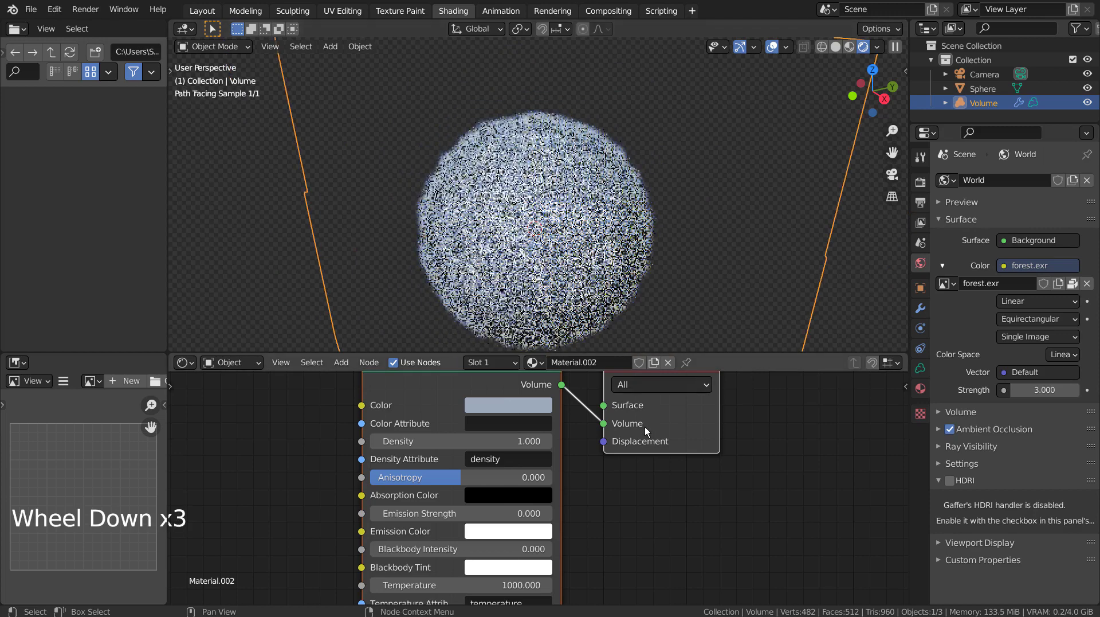
scroll(654, 494, "down", 3)
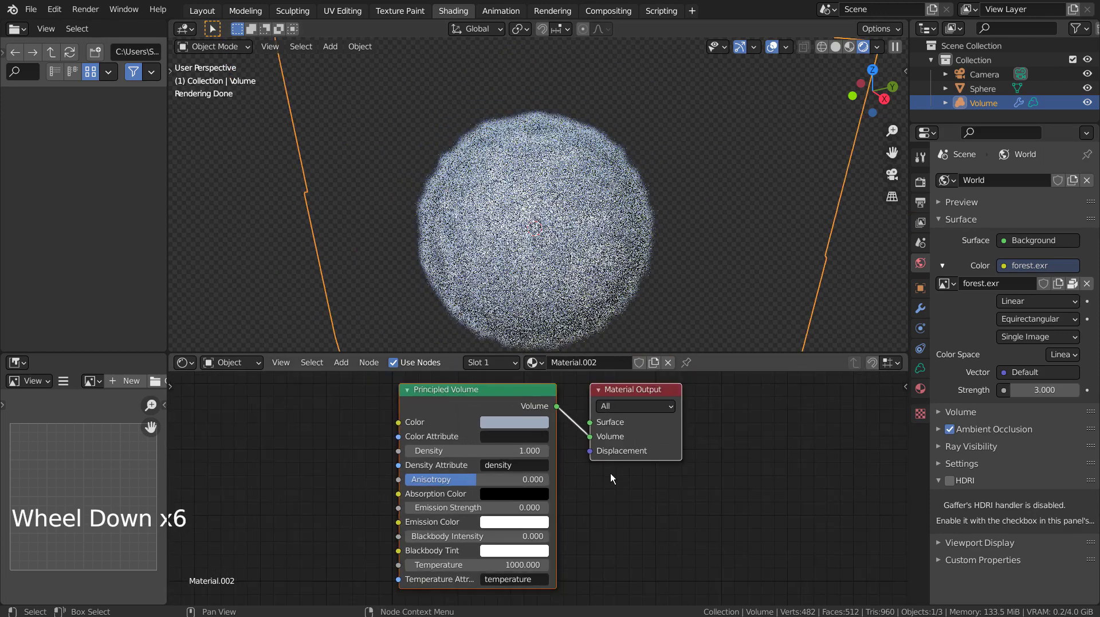
Step: Back in Layout, add a Volume Displace modifier to the Volume
left_click(202, 11)
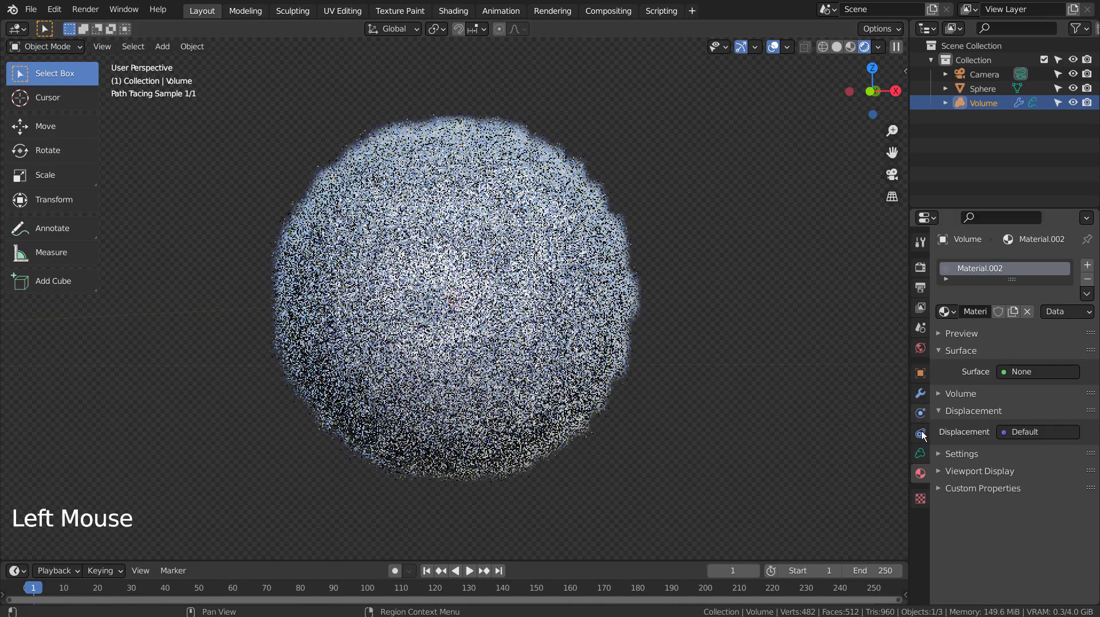
left_click(920, 393)
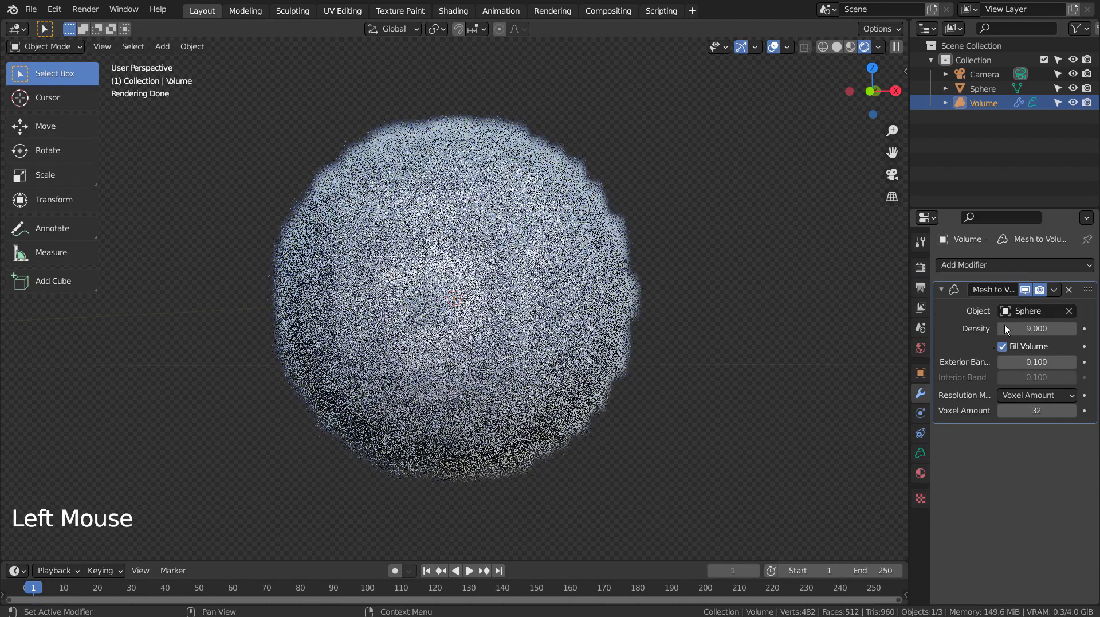
left_click(1030, 266)
left_click(1023, 305)
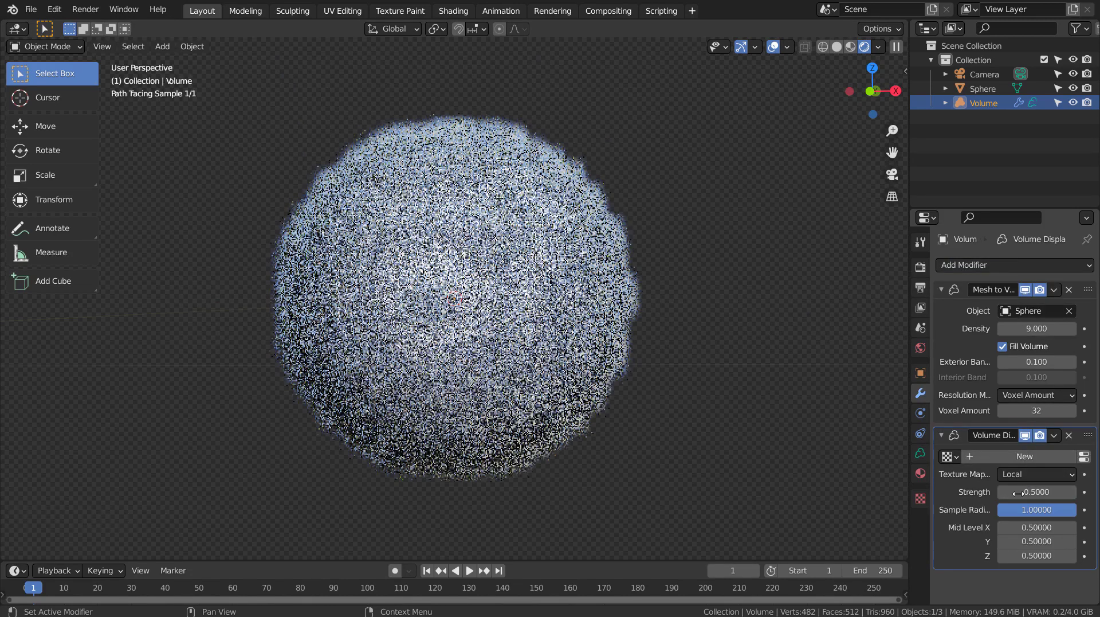
Step: Create a new Clouds texture for the displacement
left_click(921, 498)
left_click(1002, 287)
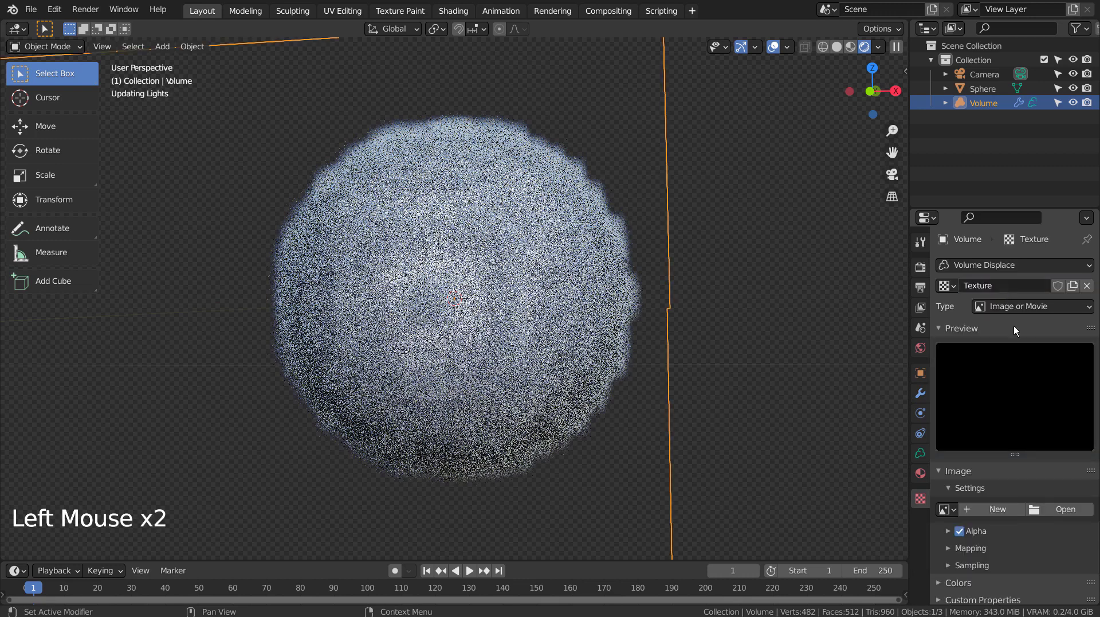
left_click(1002, 306)
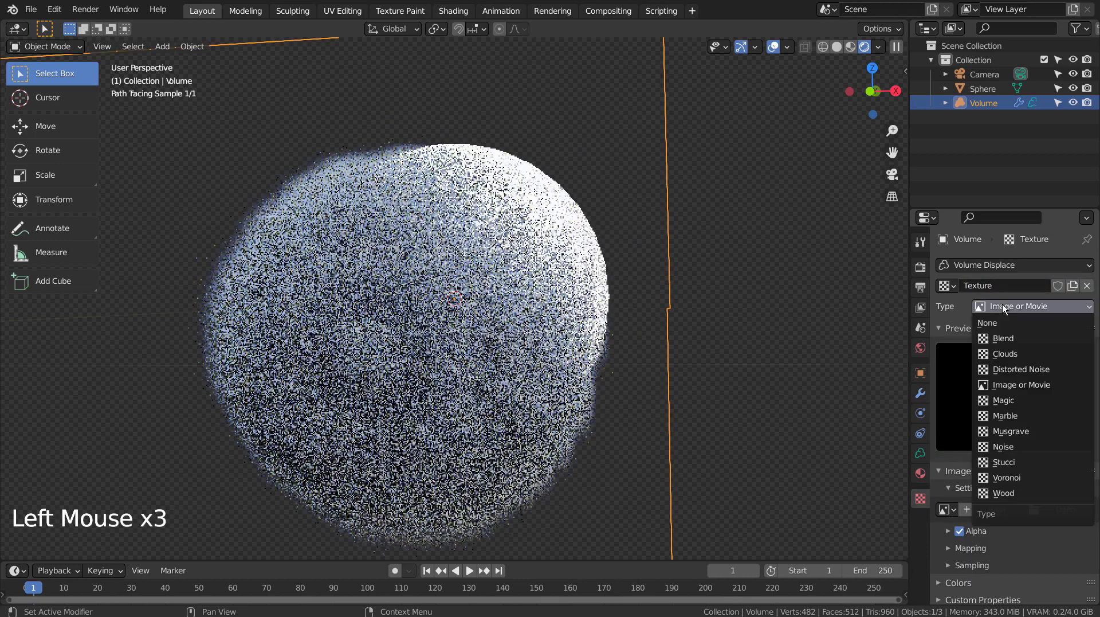
left_click(1026, 354)
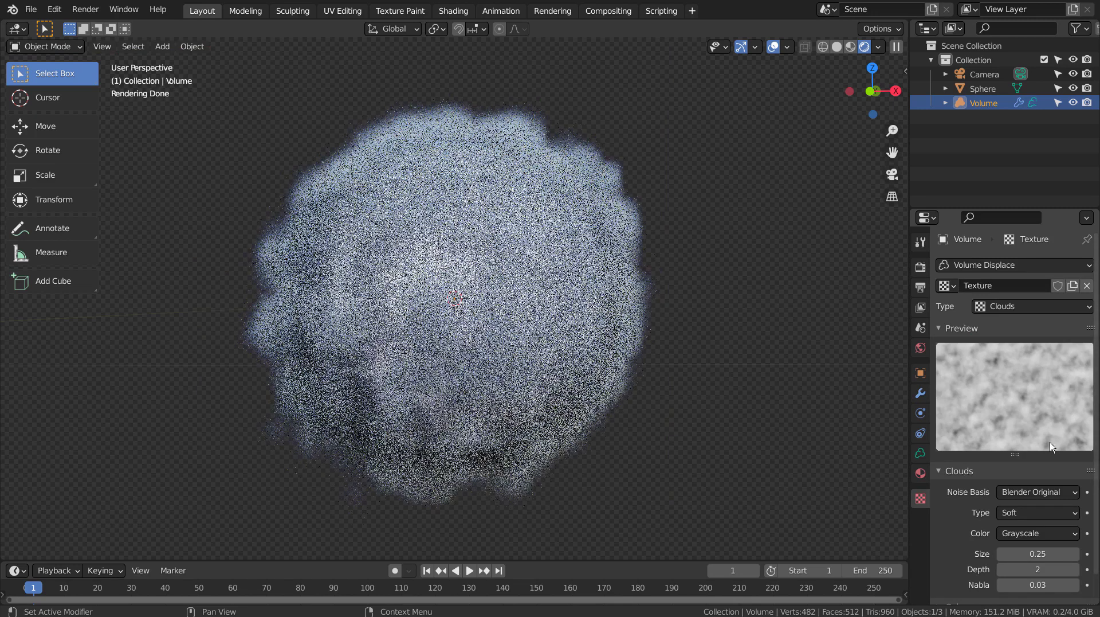
Step: Set the displacement Strength to 3.13, starting from 0.67
left_click(920, 394)
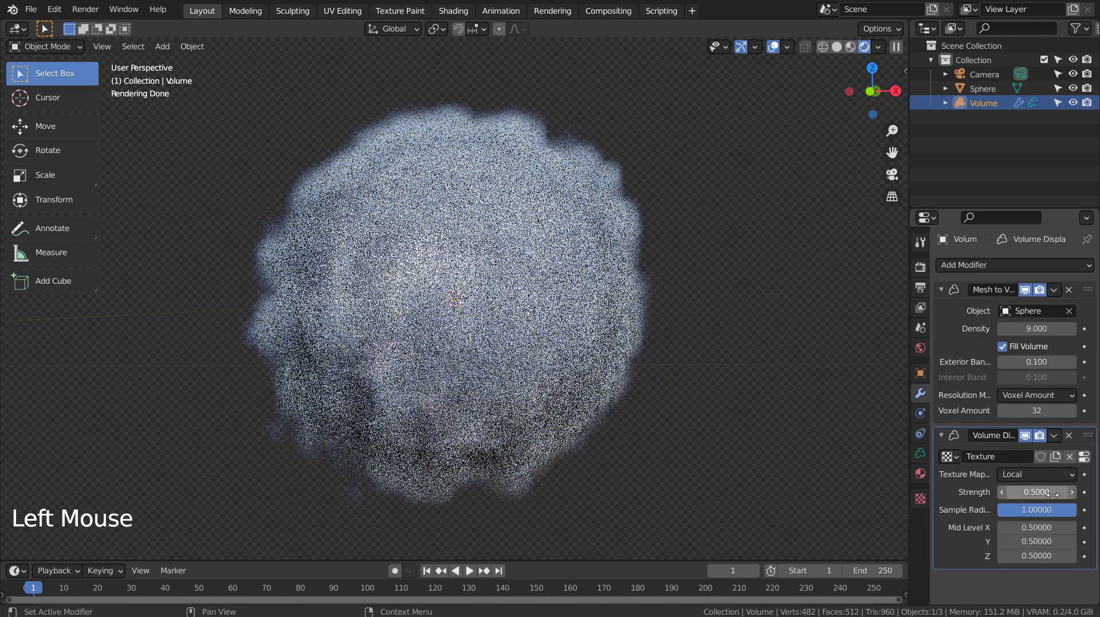
double_click(1053, 493)
type("0.67")
key("Return")
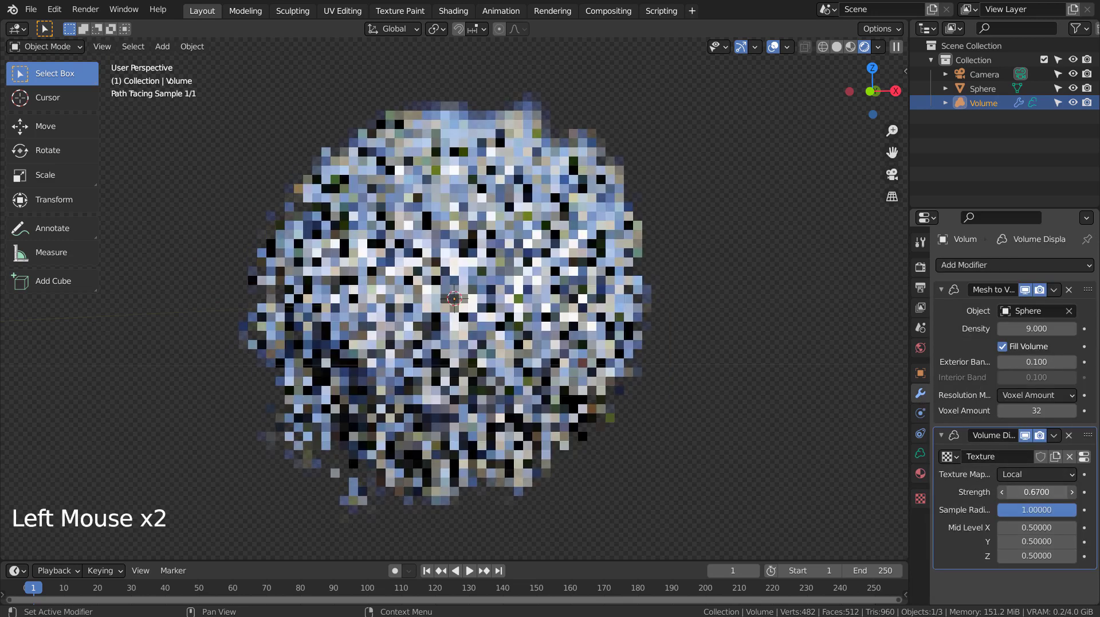
left_click_drag(1037, 492, 1095, 492)
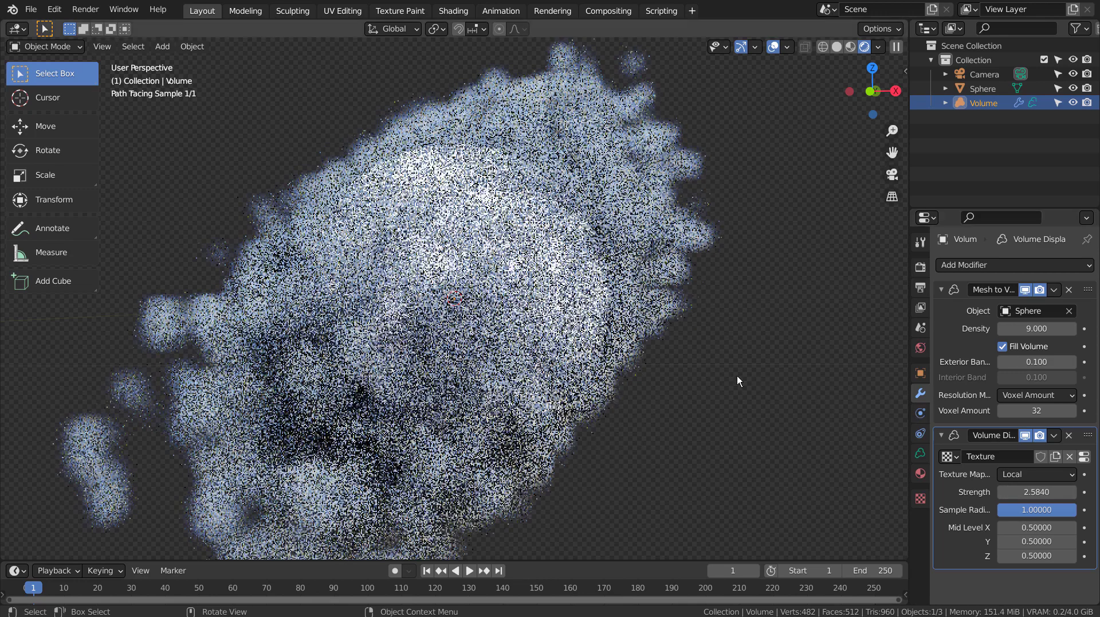
scroll(746, 390, "down", 2)
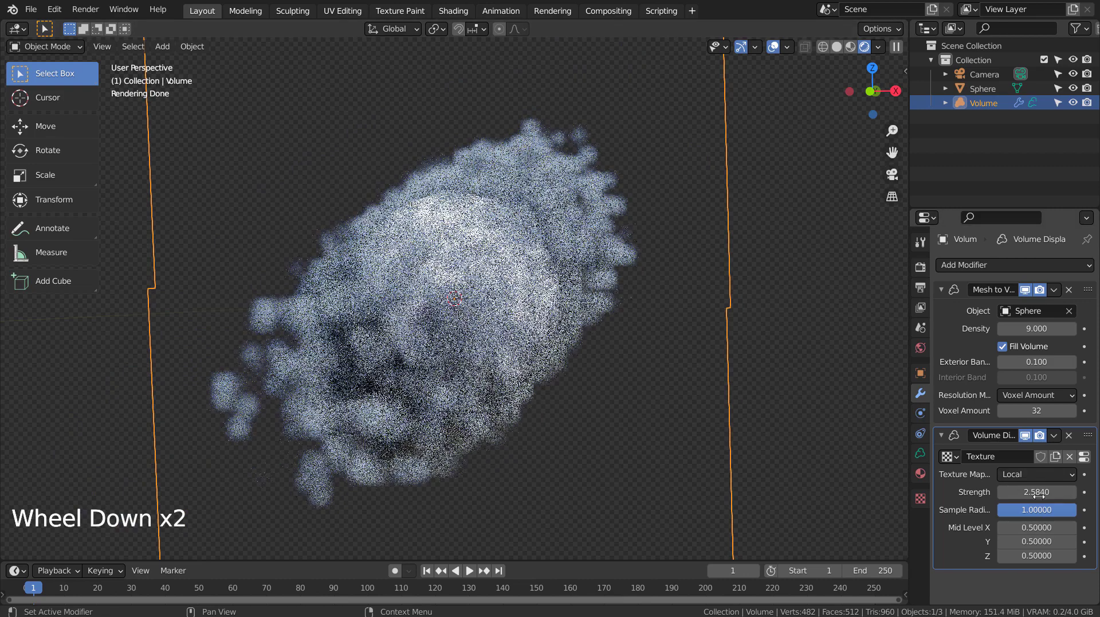
mouse_move(1038, 493)
left_mouse_down()
mouse_move(1072, 493)
mouse_move(1032, 491)
left_mouse_up()
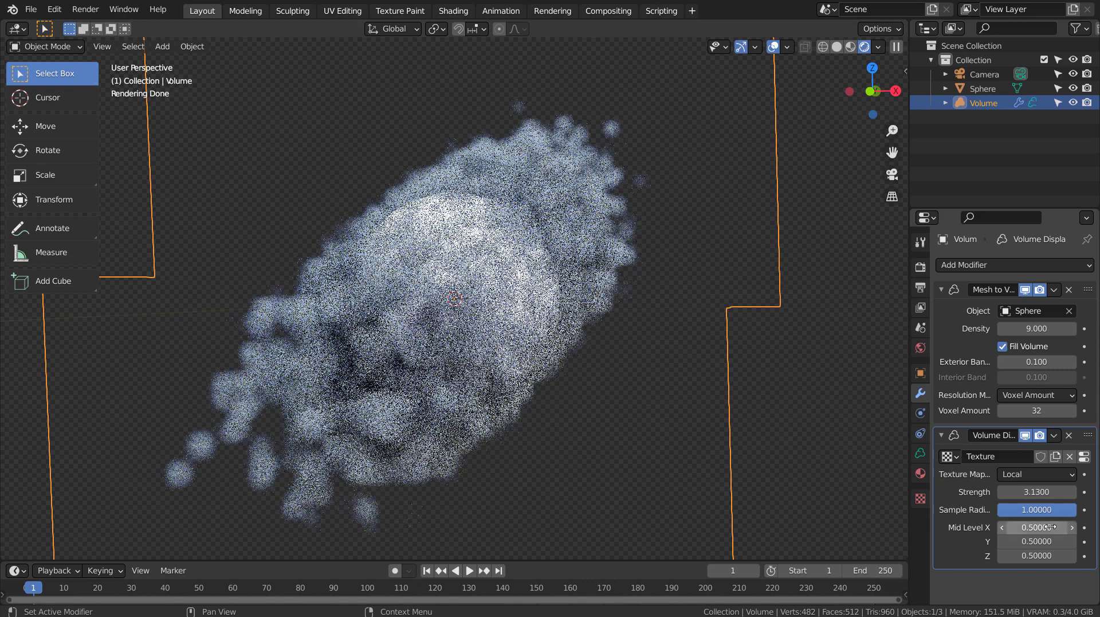
Step: Try Mid Level X and Sample Radius changes, leaving Sample Radius at 1
mouse_move(1043, 526)
left_mouse_down()
mouse_move(1068, 526)
mouse_move(974, 526)
mouse_move(1008, 526)
left_mouse_up()
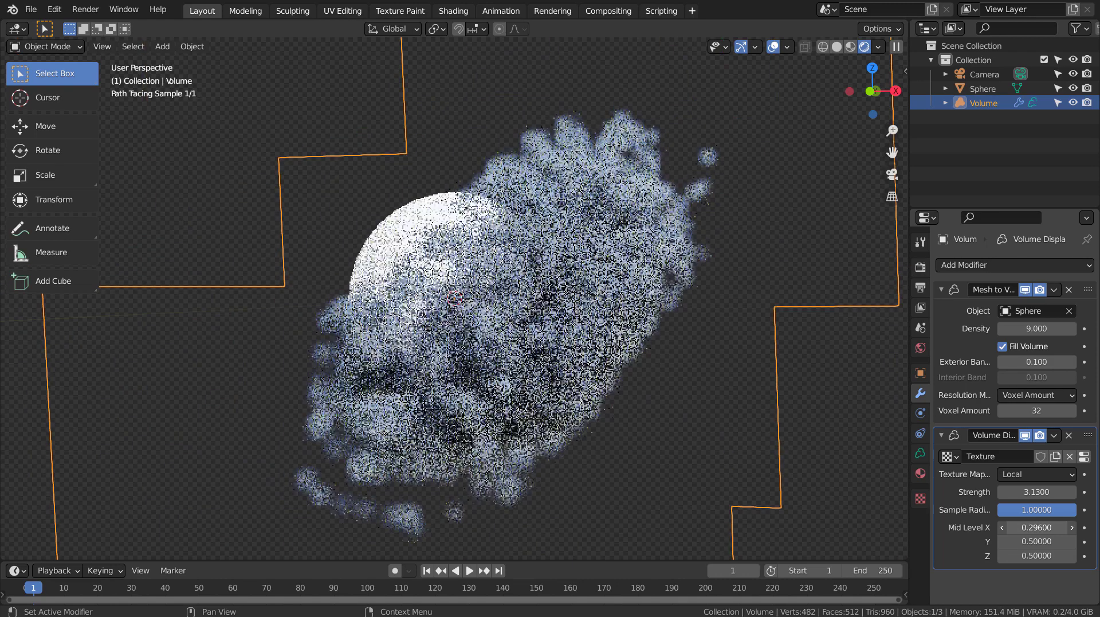
key("ctrl+z")
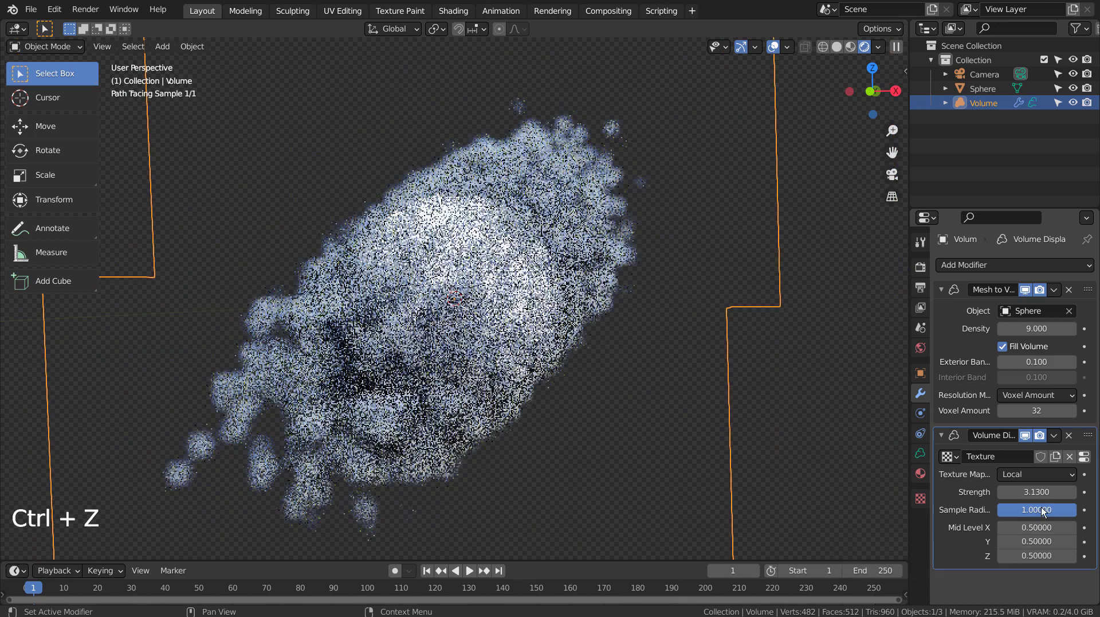
left_click(1061, 529)
left_click_drag(1037, 509, 1008, 509)
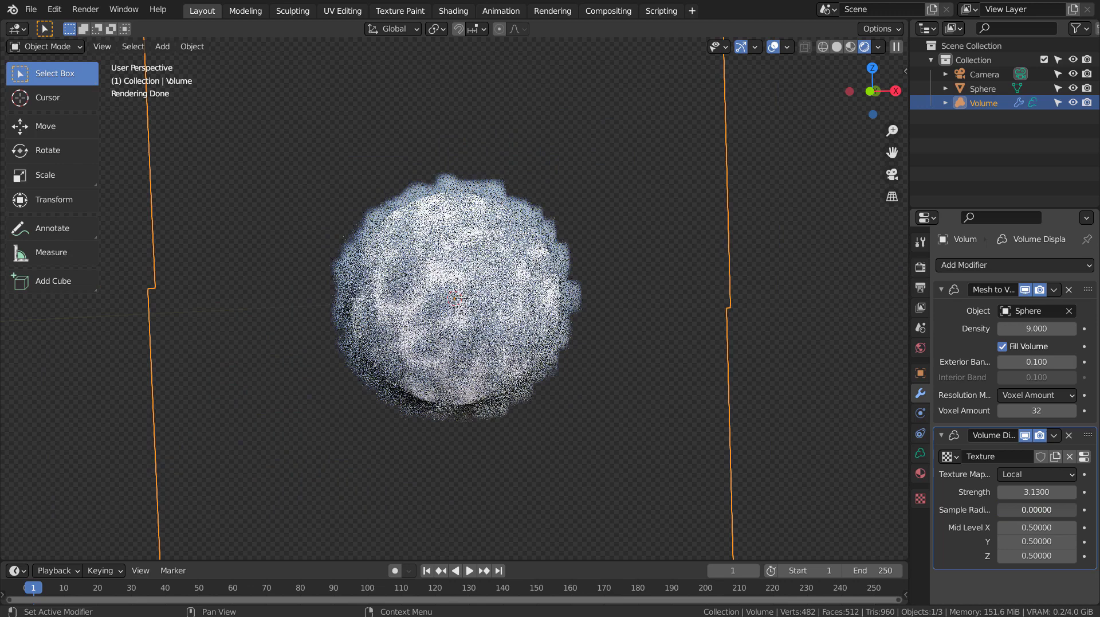
left_click_drag(1037, 509, 1050, 510)
key("Escape")
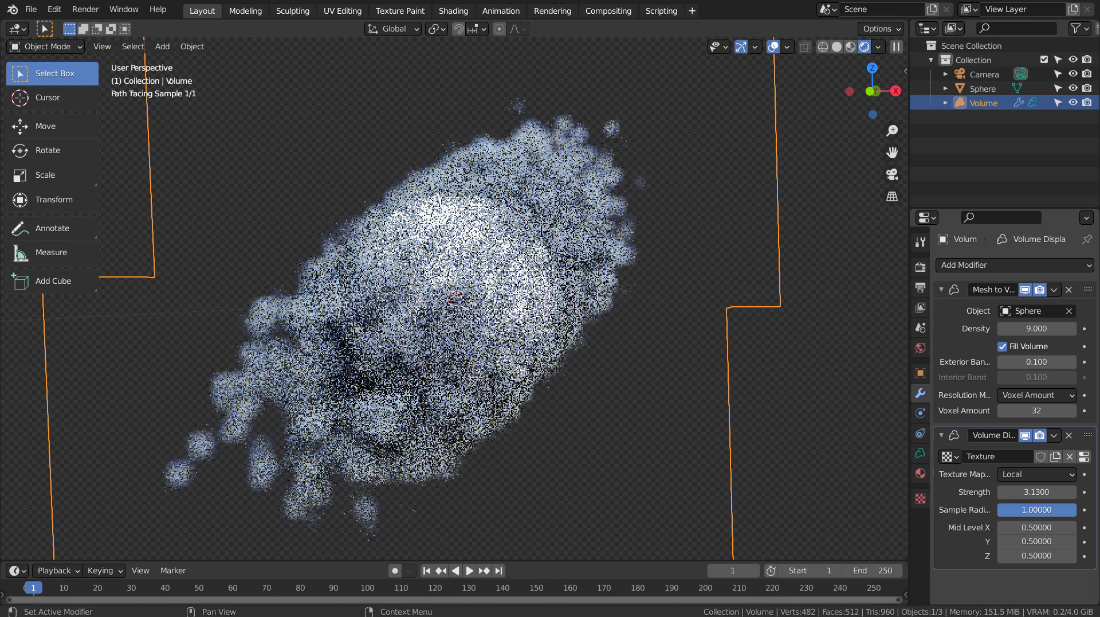
left_click_drag(1001, 509, 1075, 506)
Step: Try Global and Object texture mapping, then keep Local
left_click(1050, 479)
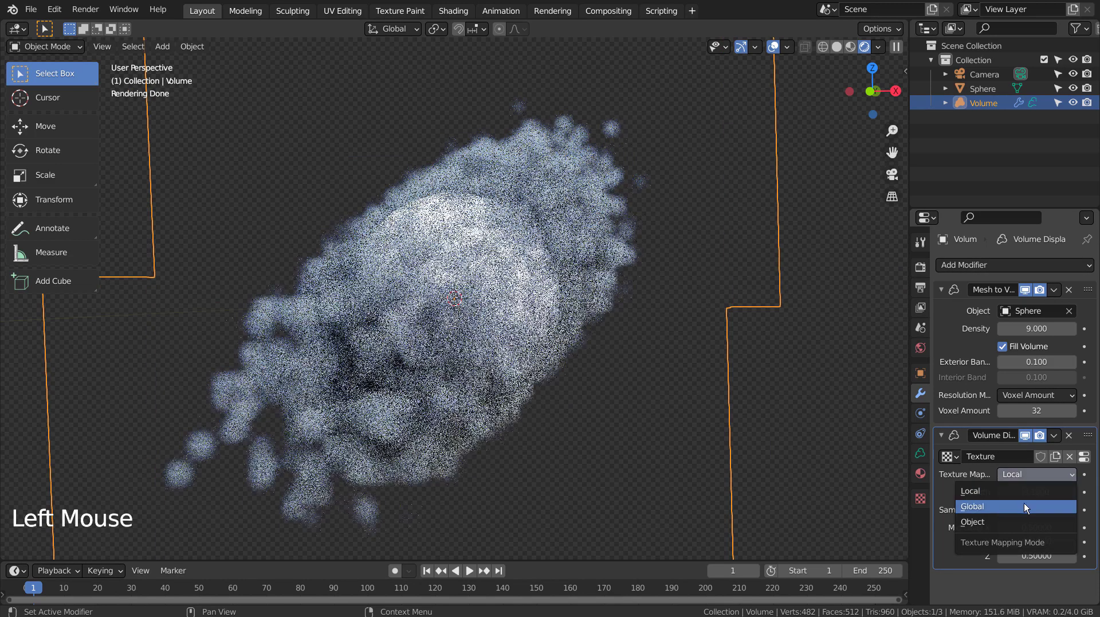
left_click(1023, 504)
left_click(1035, 475)
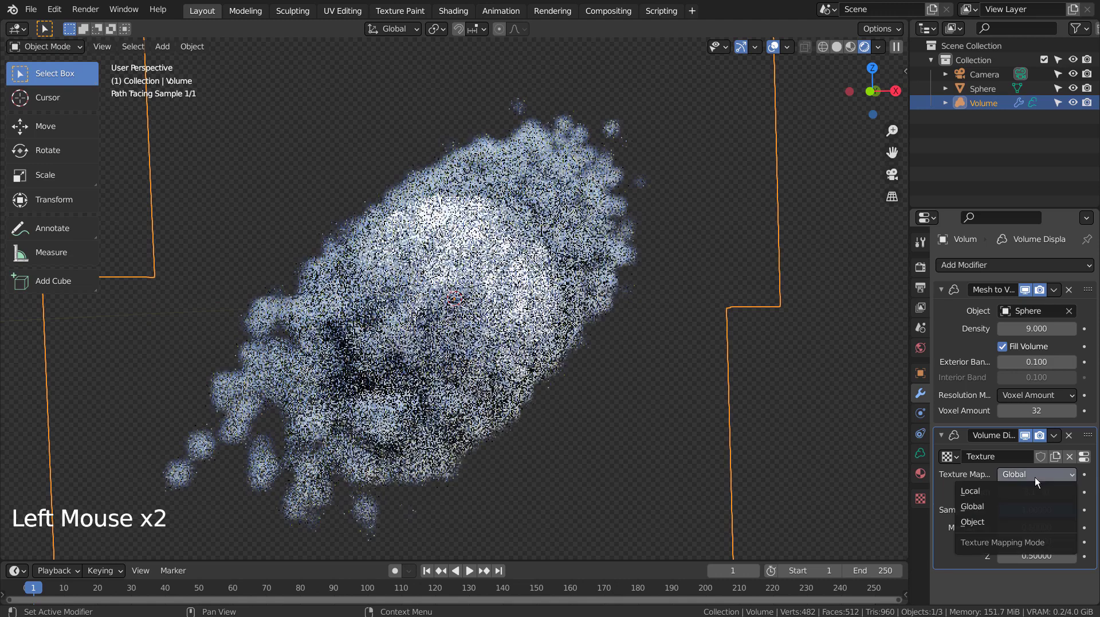
left_click(1034, 518)
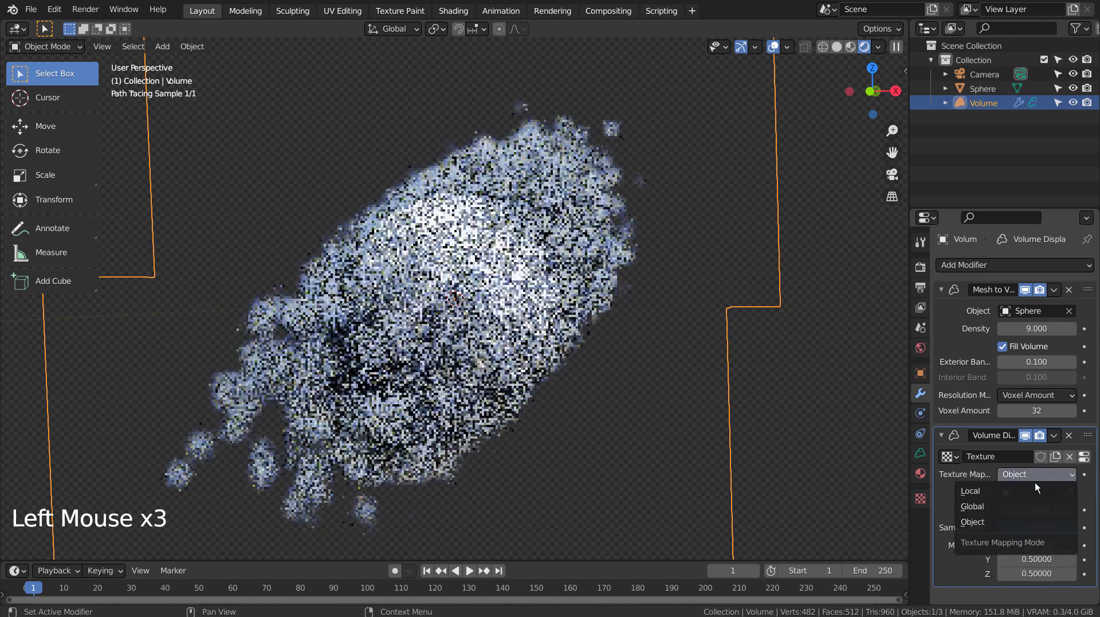
left_click(1033, 491)
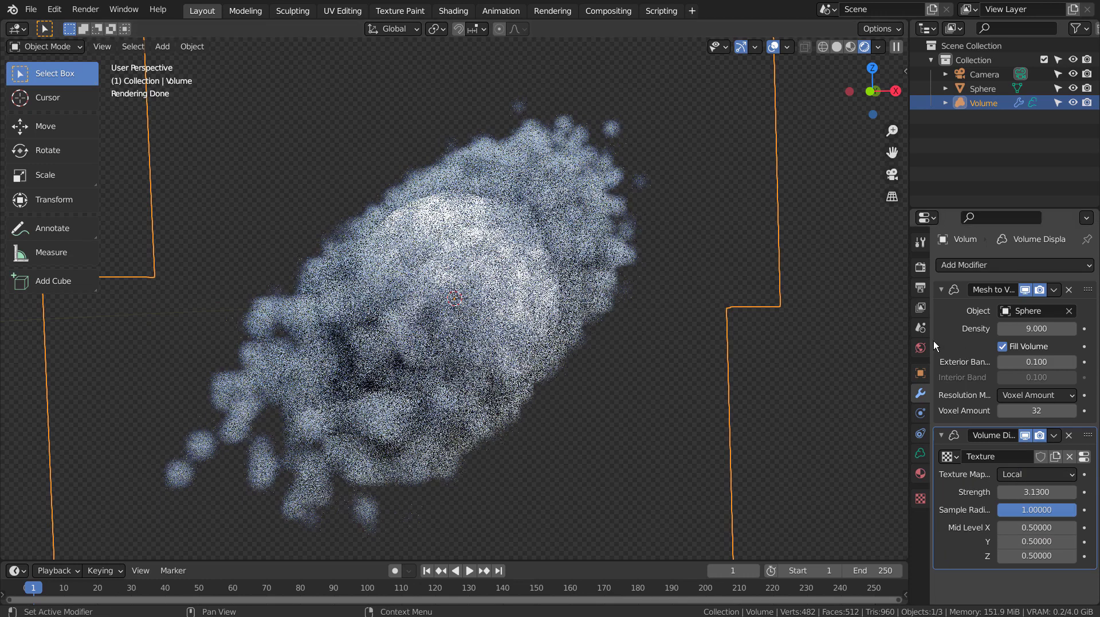
Step: Switch the world Color input to a Sky Texture and orbit around the cloud
left_click(921, 347)
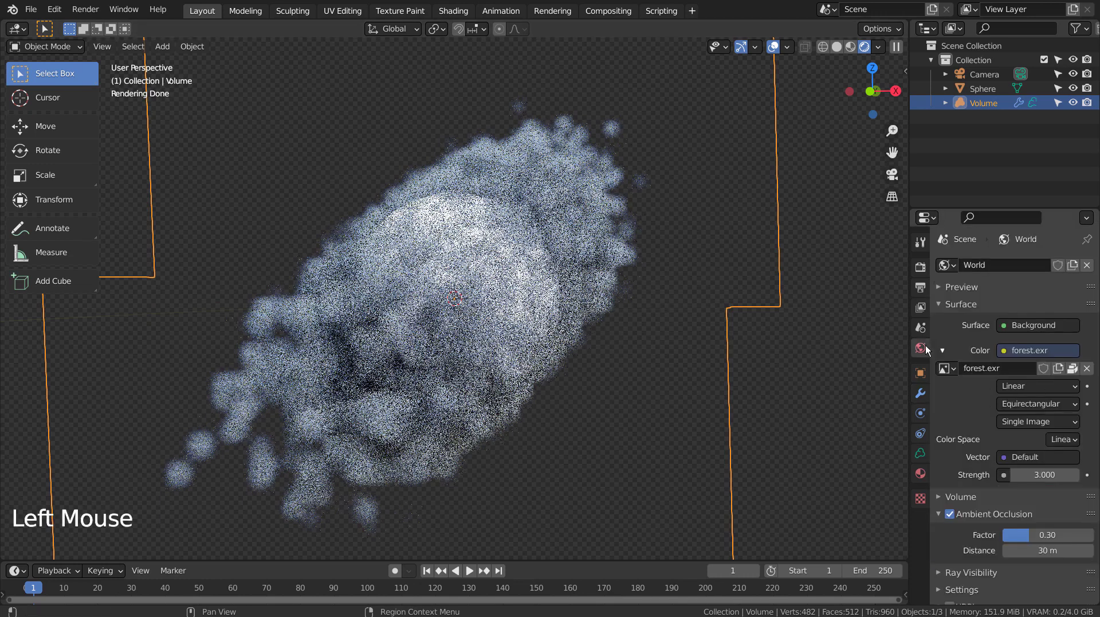
left_click(1004, 350)
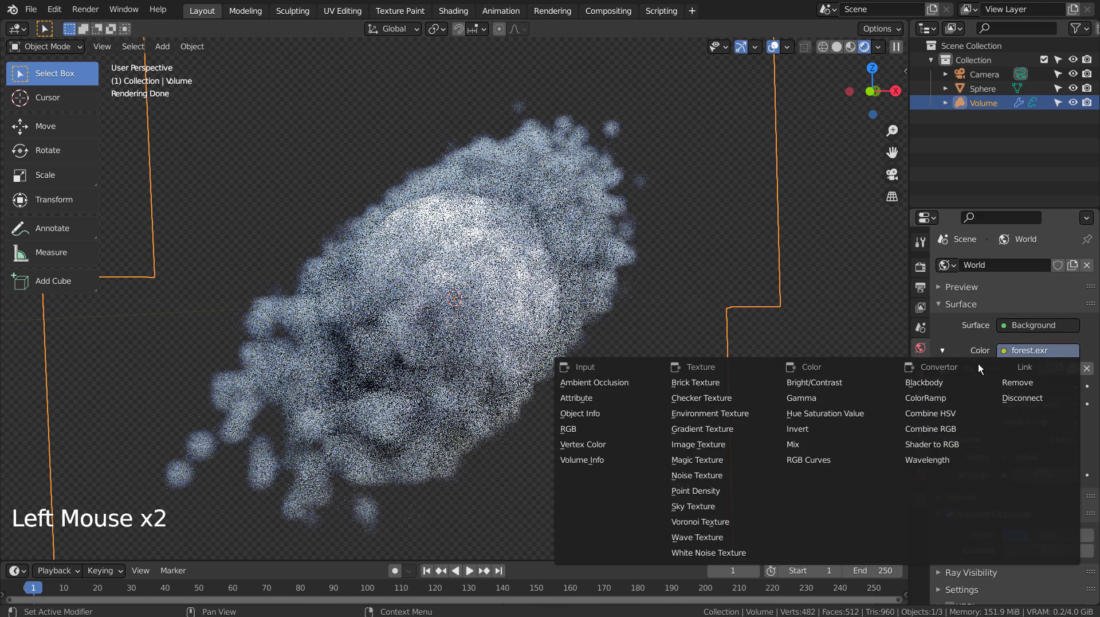
left_click(710, 506)
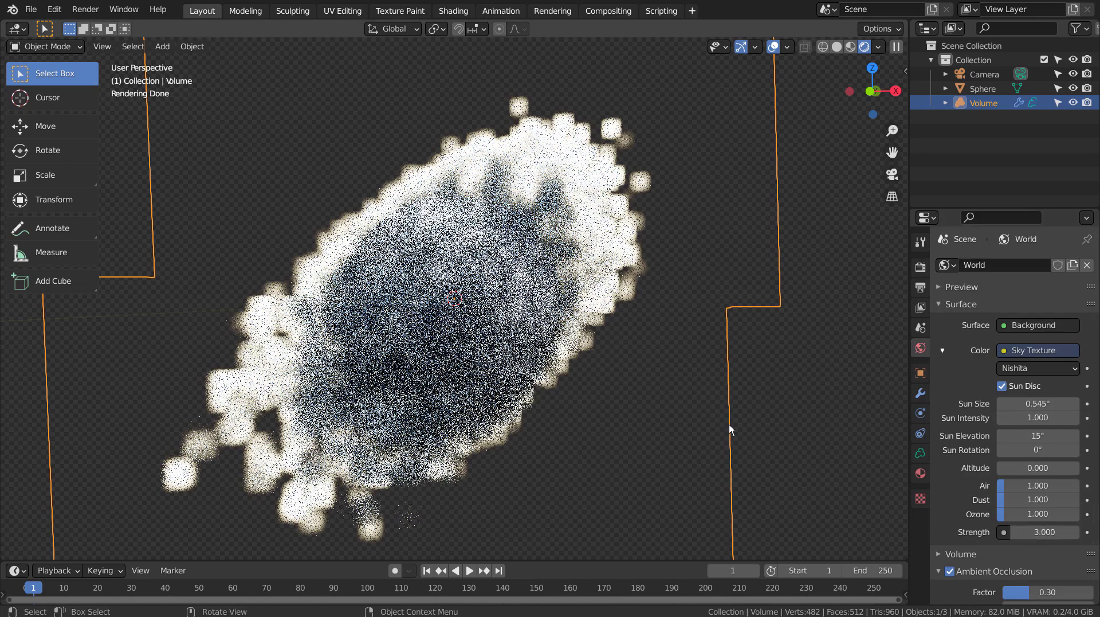
mouse_move(729, 424)
middle_mouse_down()
mouse_move(579, 448)
mouse_move(378, 449)
middle_mouse_up()
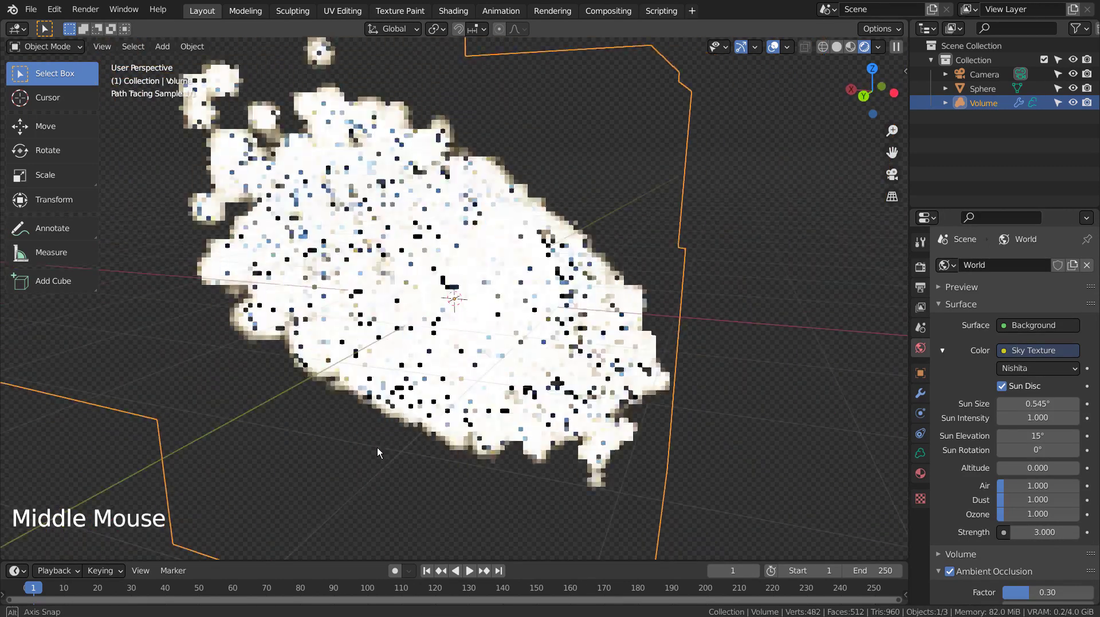
middle_click_drag(379, 361, 655, 314)
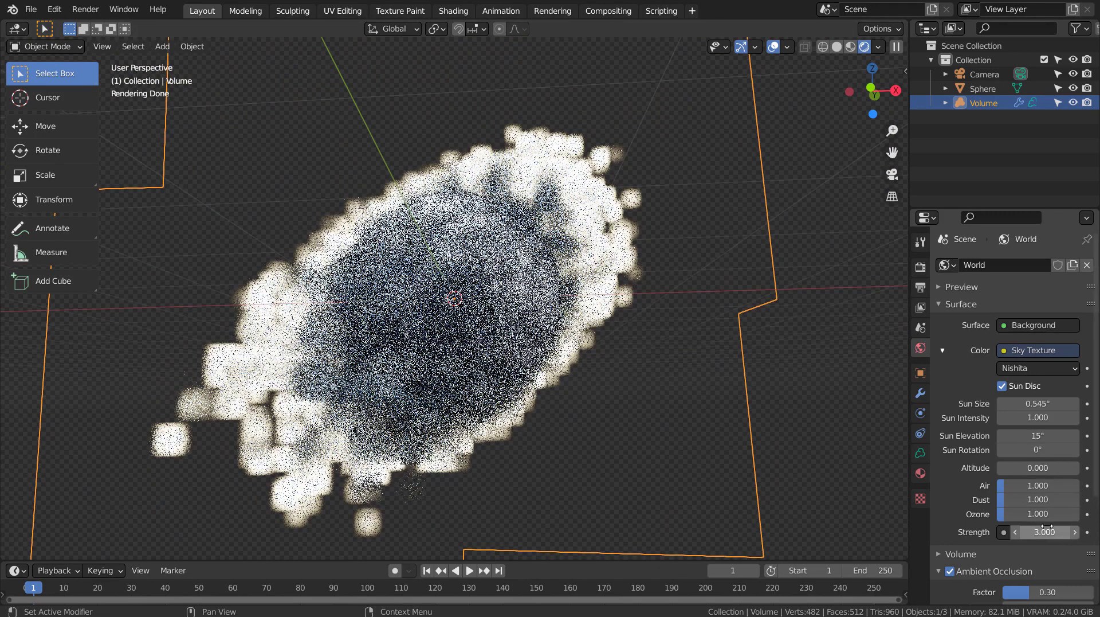
Step: Set the world background Strength to 1
left_click_drag(1047, 525, 1047, 526)
key("Return")
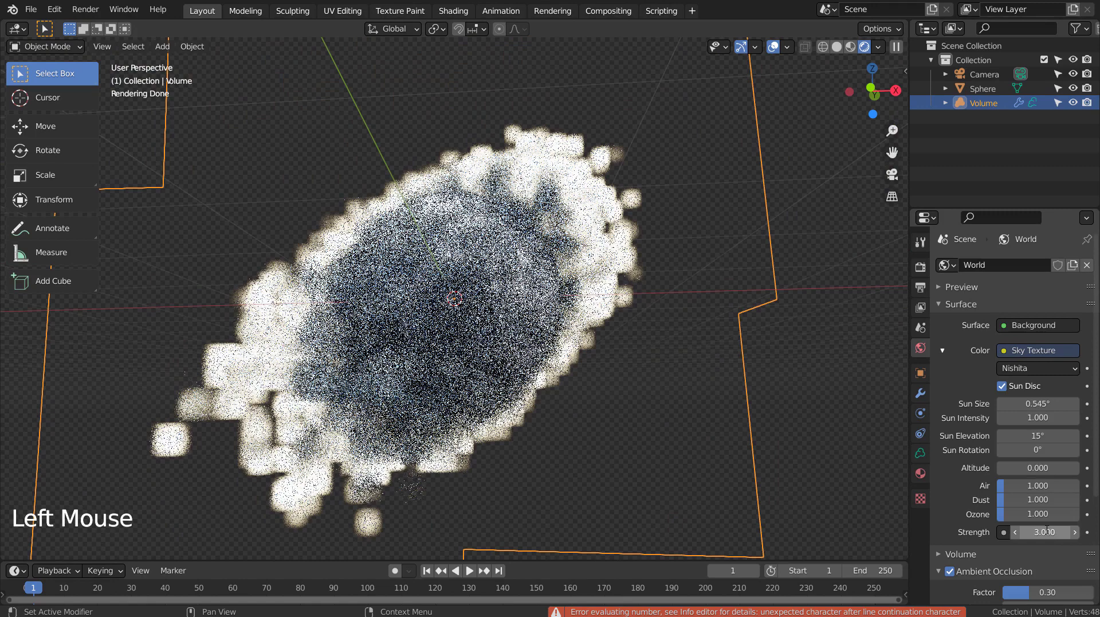
double_click(1047, 530)
type("1")
key("Return")
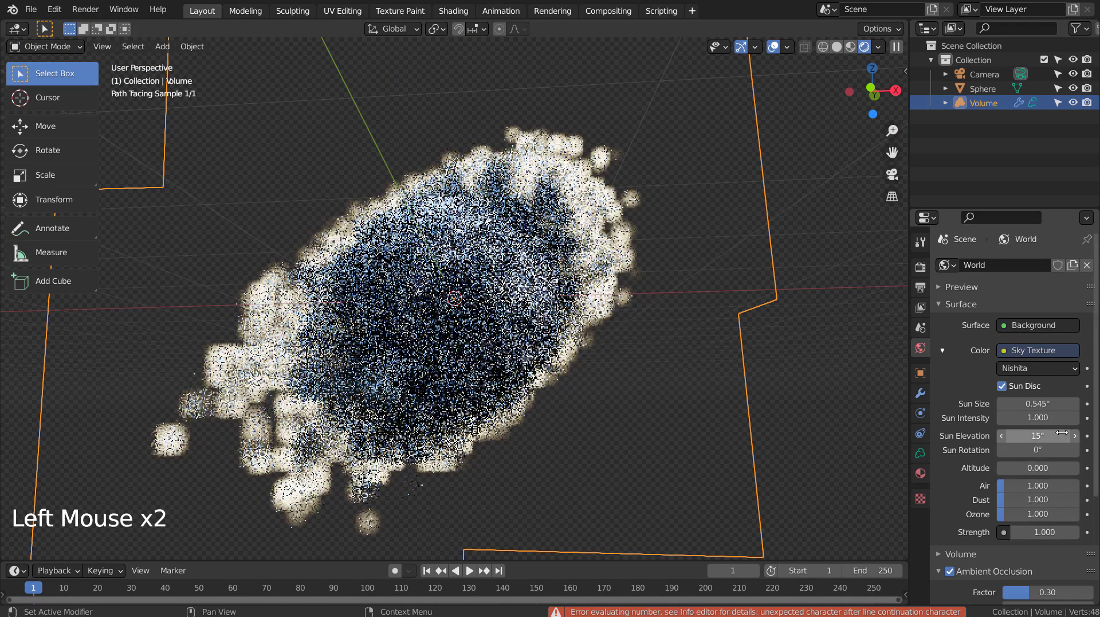
Step: Try Sun Intensity values of 0.1 and then 3
left_click(1040, 417)
type("0.1")
key("Return")
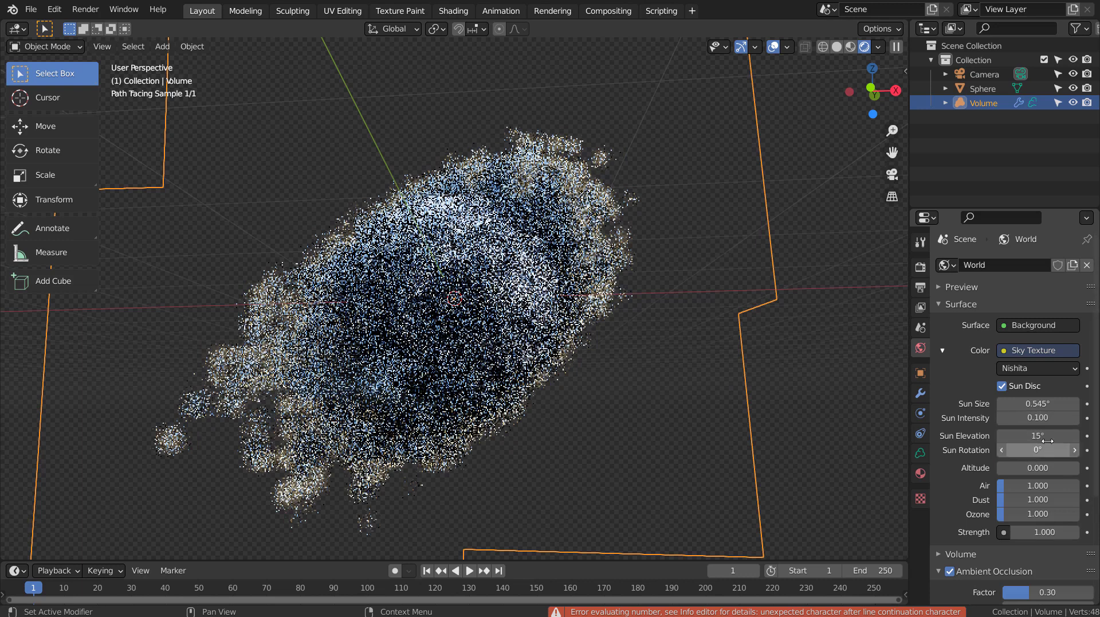
left_click(1048, 538)
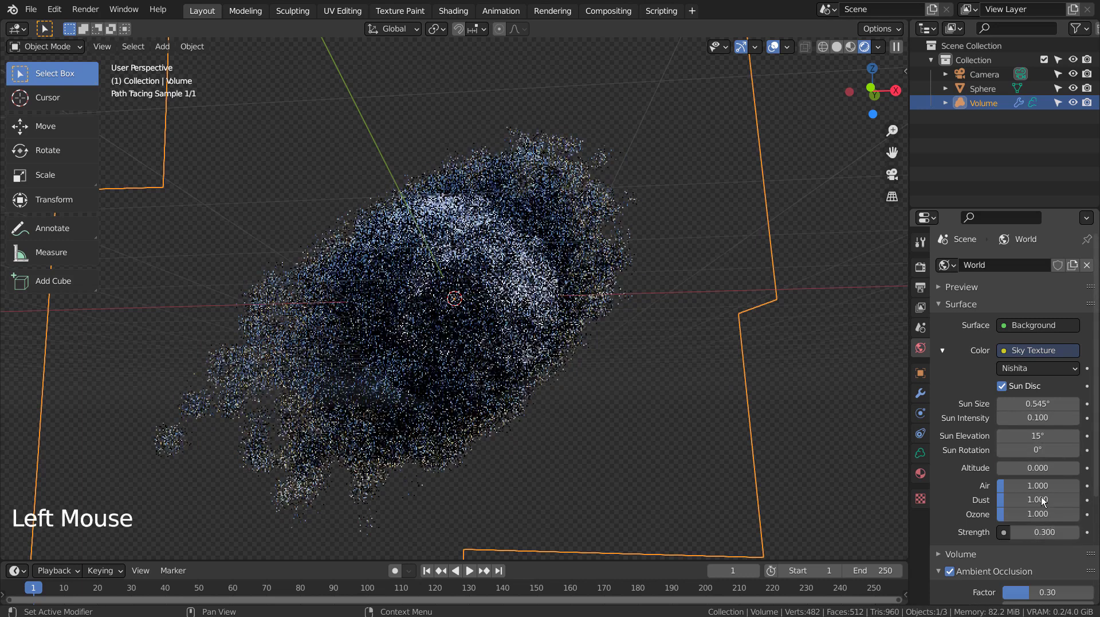
left_click(1042, 418)
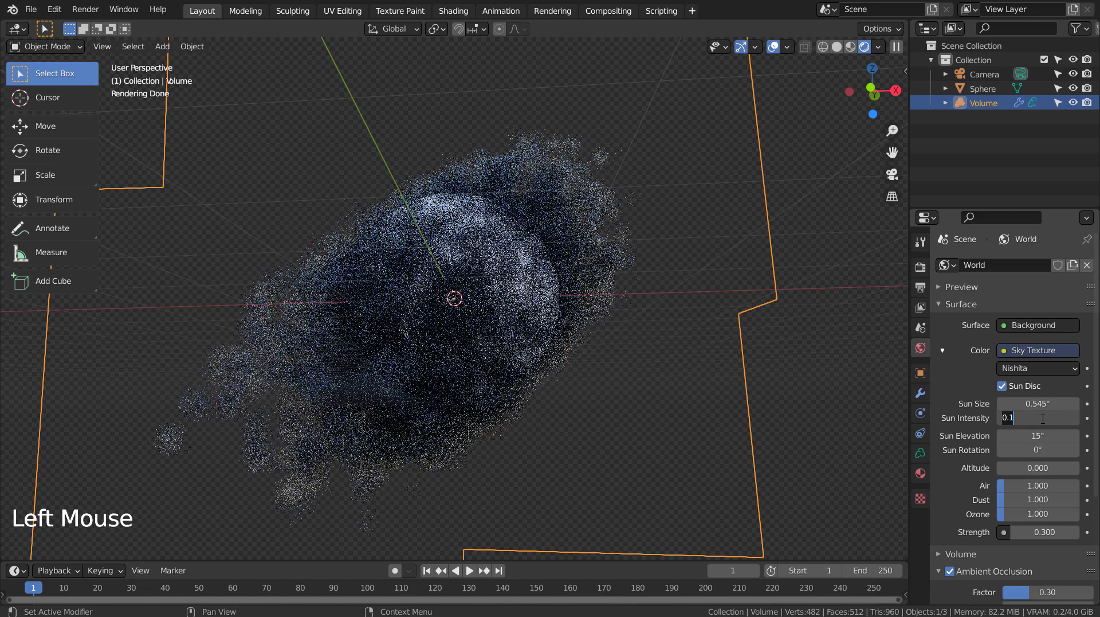
key("BackSpace")
type("3")
key("Return")
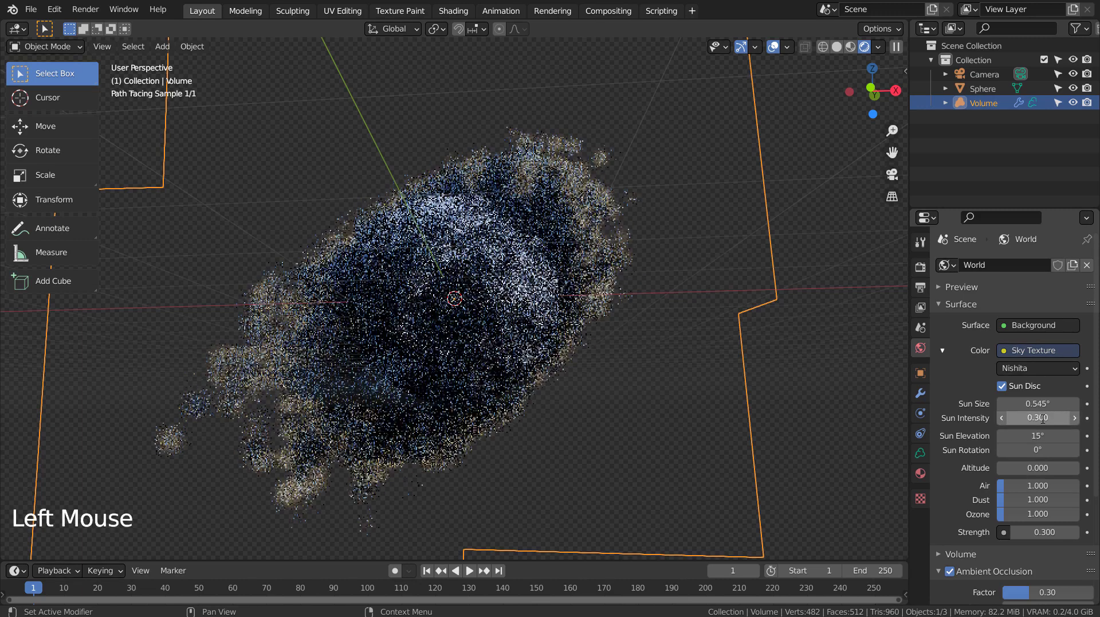
Step: Set Sun Rotation to 45° after trying 90° and 180°
left_click(1044, 450)
type("90")
key("Return")
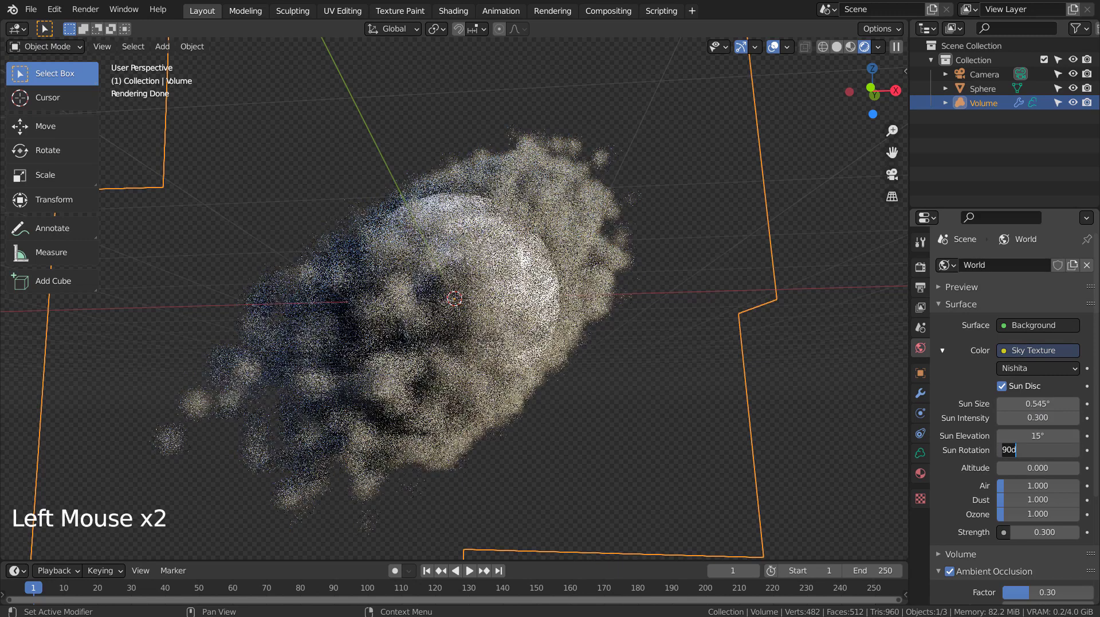
type("180")
key("Return")
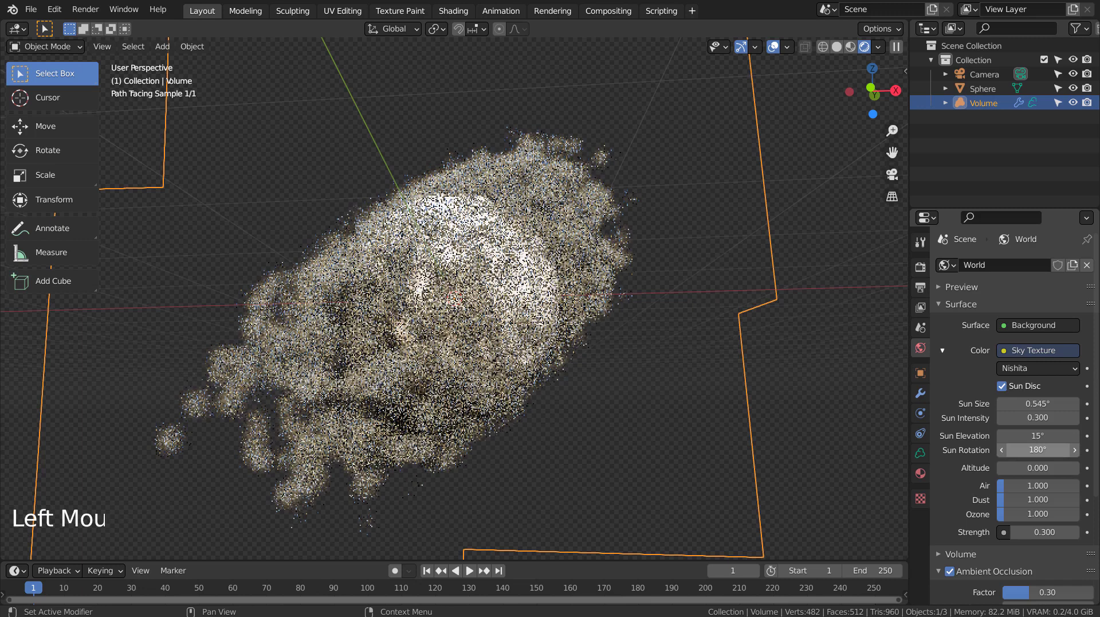
key("BackSpace")
key("BackSpace")
key("BackSpace")
key("BackSpace")
type("45")
key("Return")
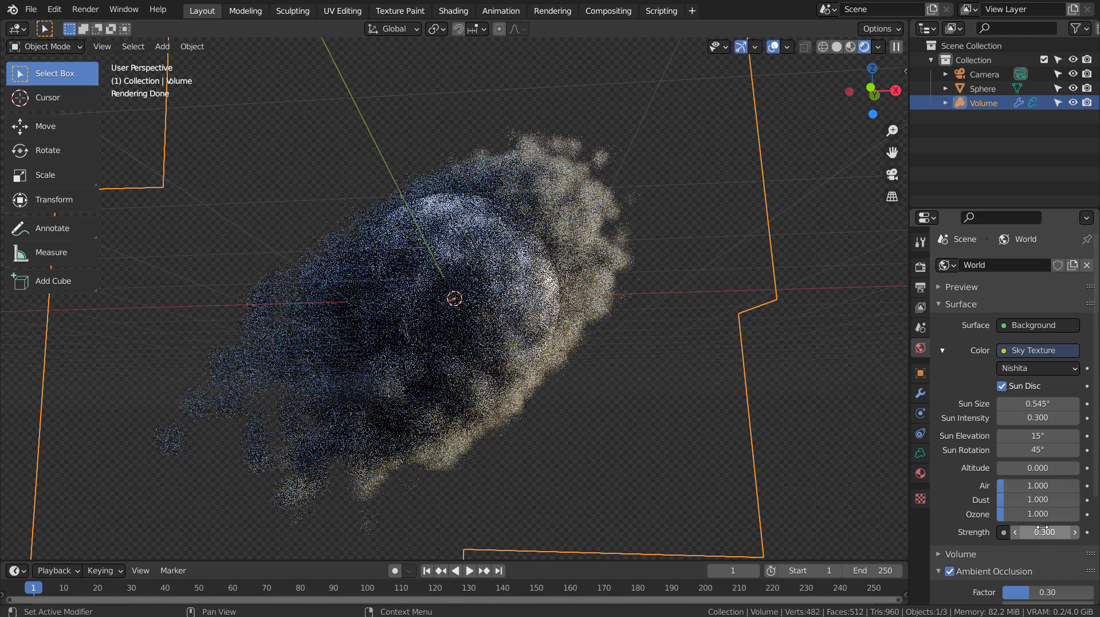
Step: Raise the sky Strength to 1.0 and set Sun Intensity to 0.5
left_click(1045, 534)
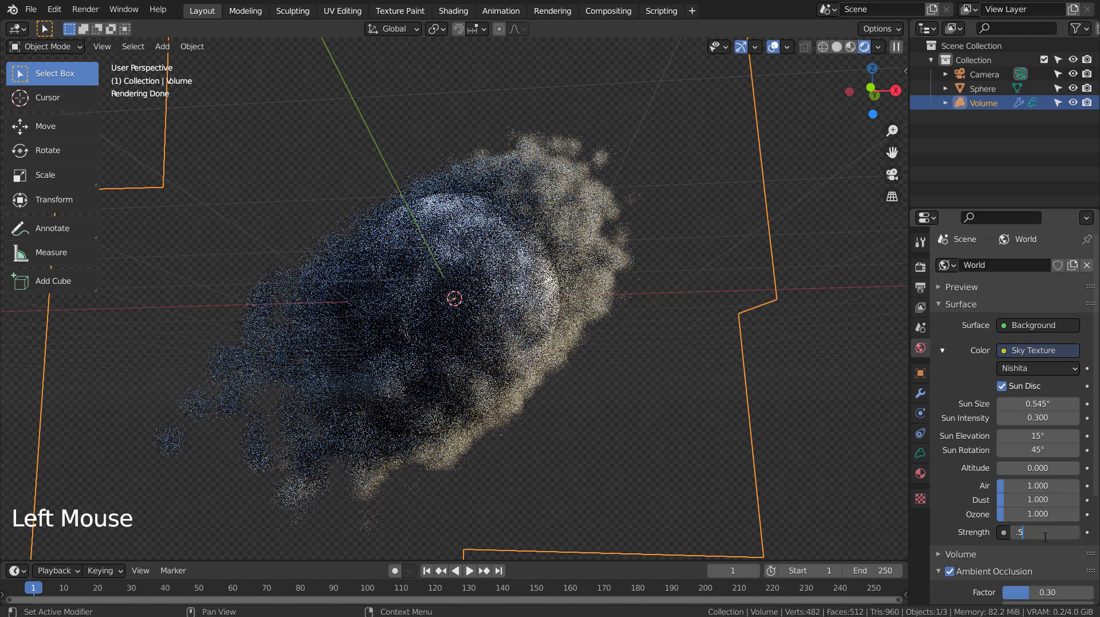
key("Return")
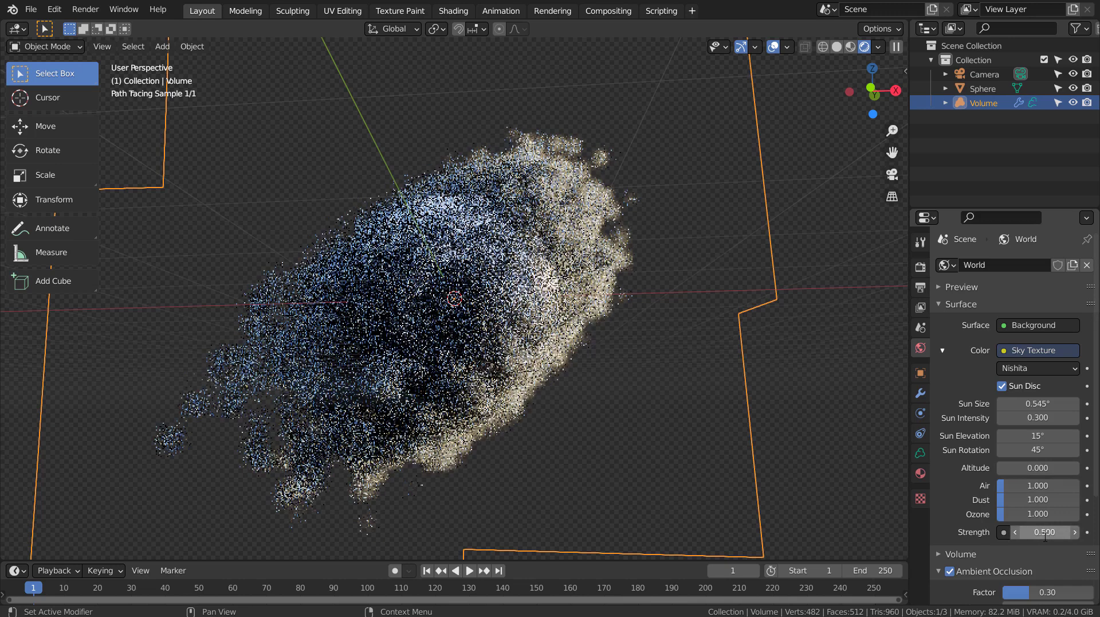
left_click_drag(1046, 536, 1071, 536)
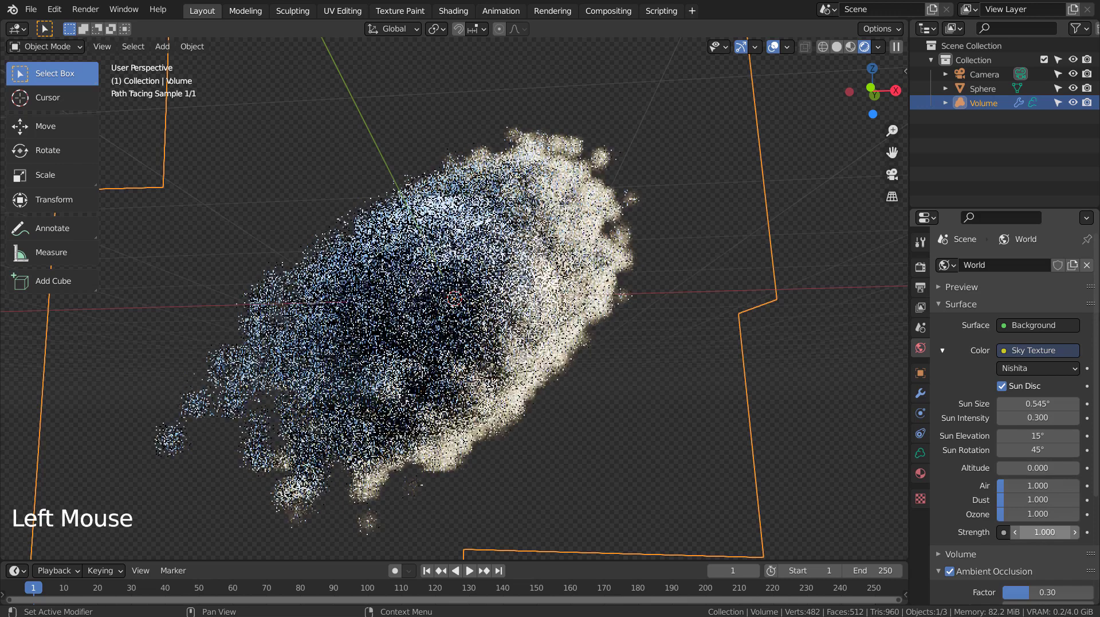
left_click(1038, 418)
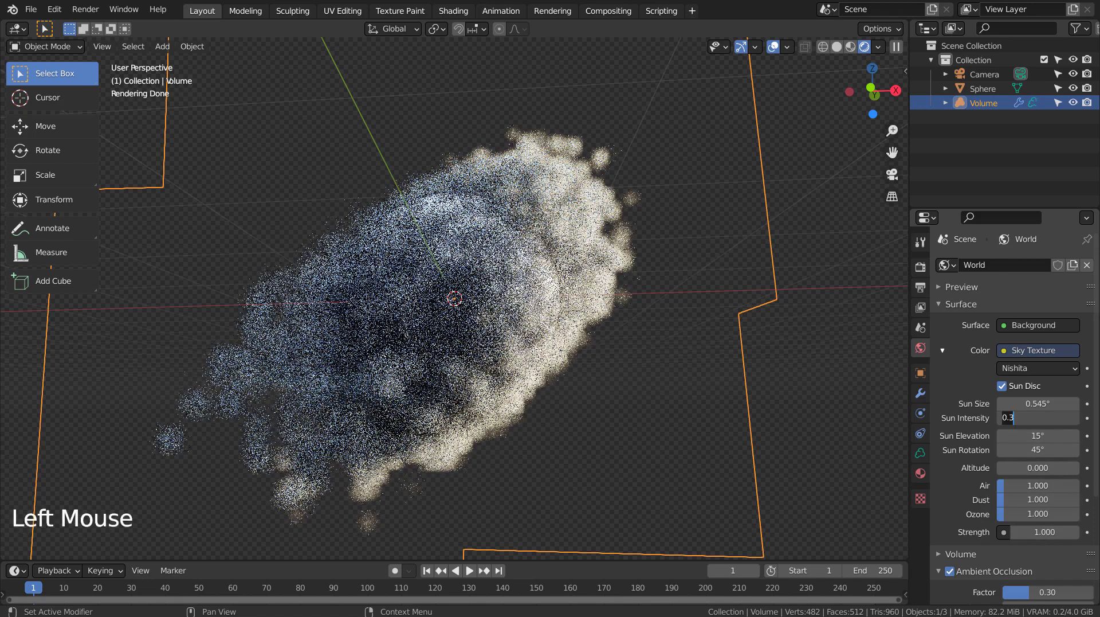
type(".5")
key("Return")
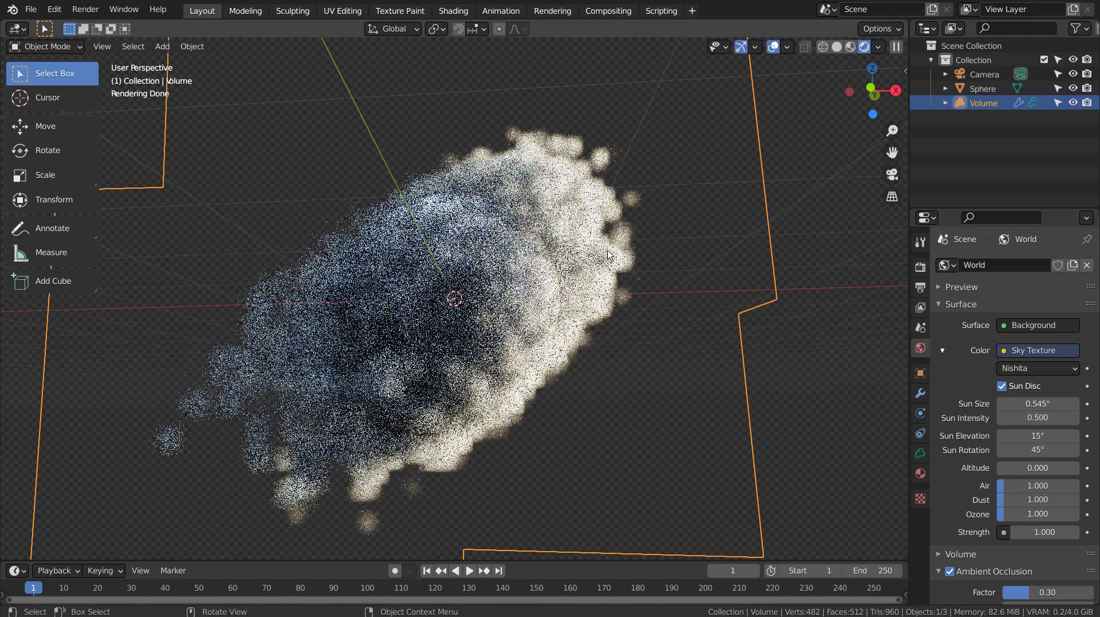
Step: Add a level-3 Subdivision modifier to the Sphere with Ctrl+3, render level 3
left_click(983, 91)
key("ctrl+3")
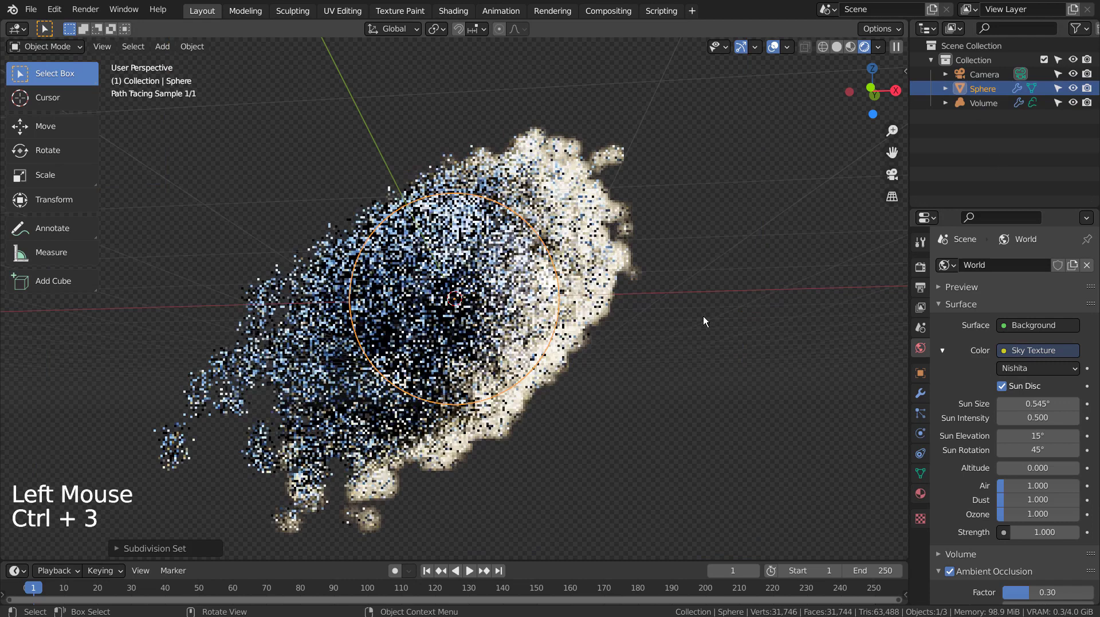
left_click(921, 393)
left_click(1075, 342)
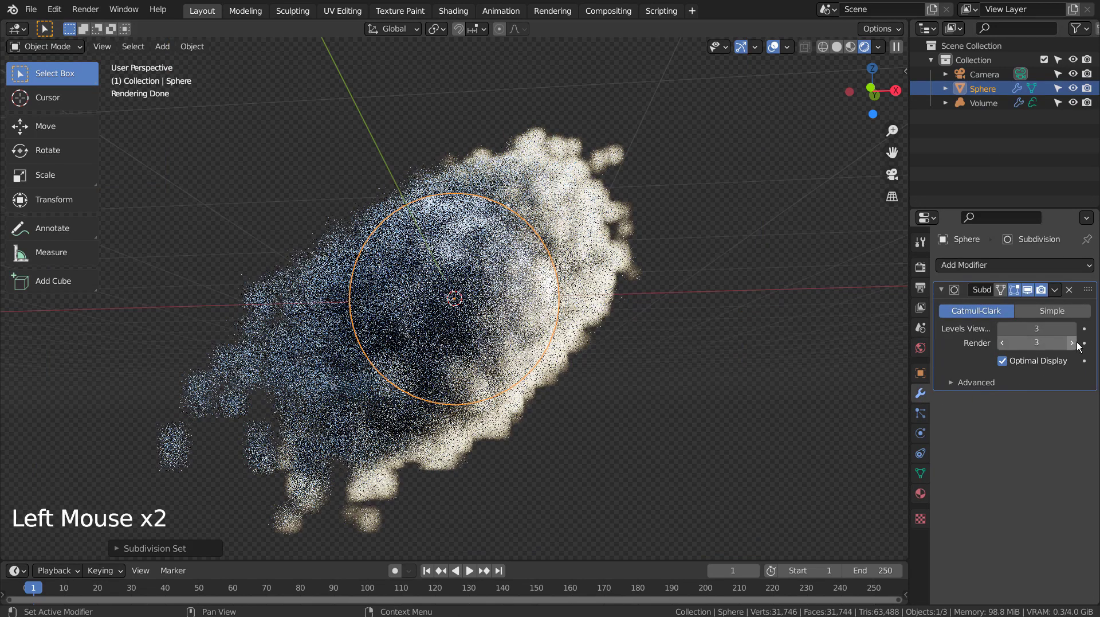
right_click(518, 301)
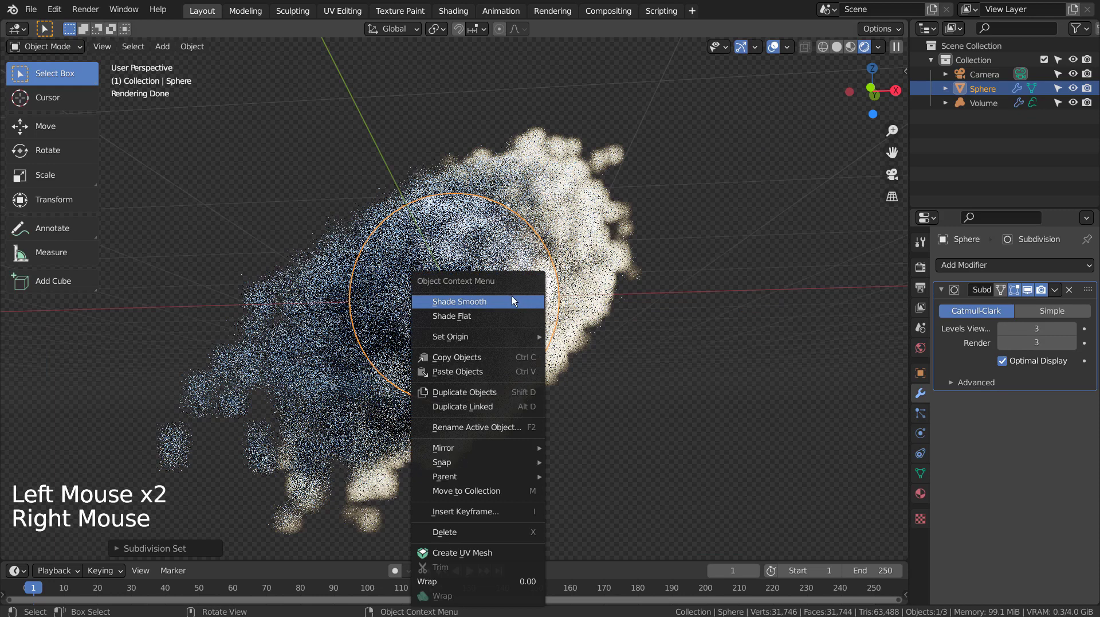
Step: Brighten the Sphere material's base colour, with Metallic 0.934 and Roughness 0.112
left_click(920, 494)
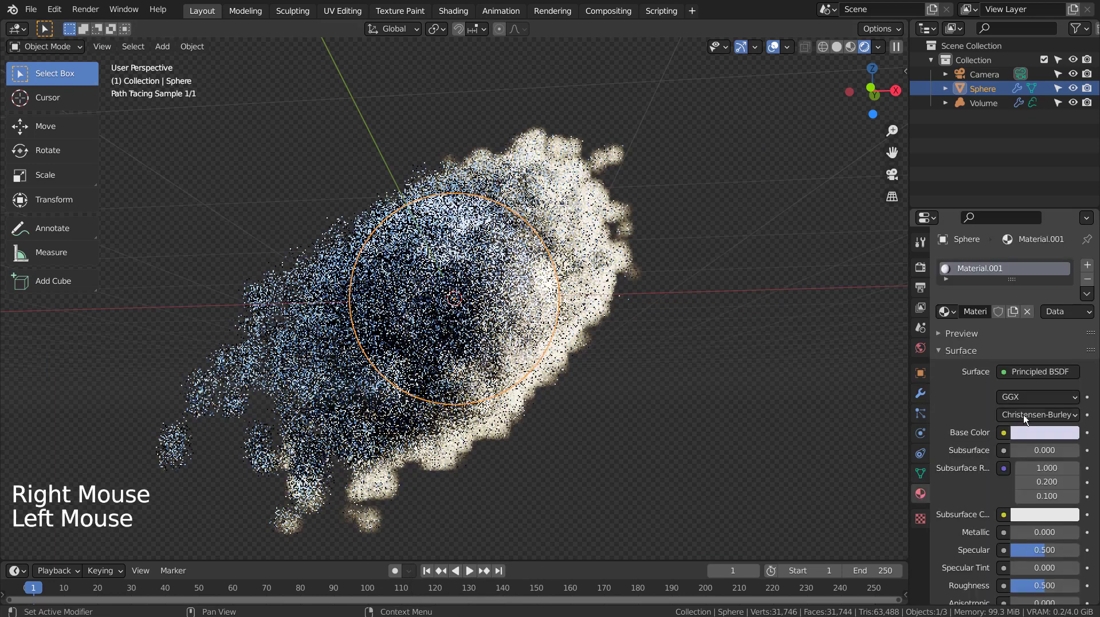
left_click(1066, 432)
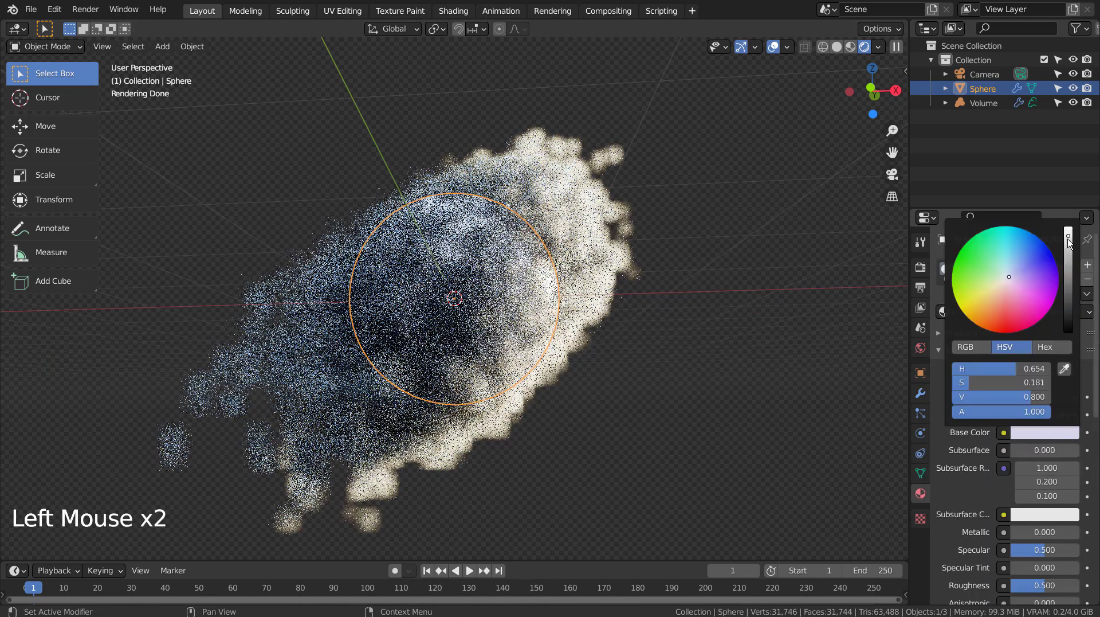
left_click(1068, 240)
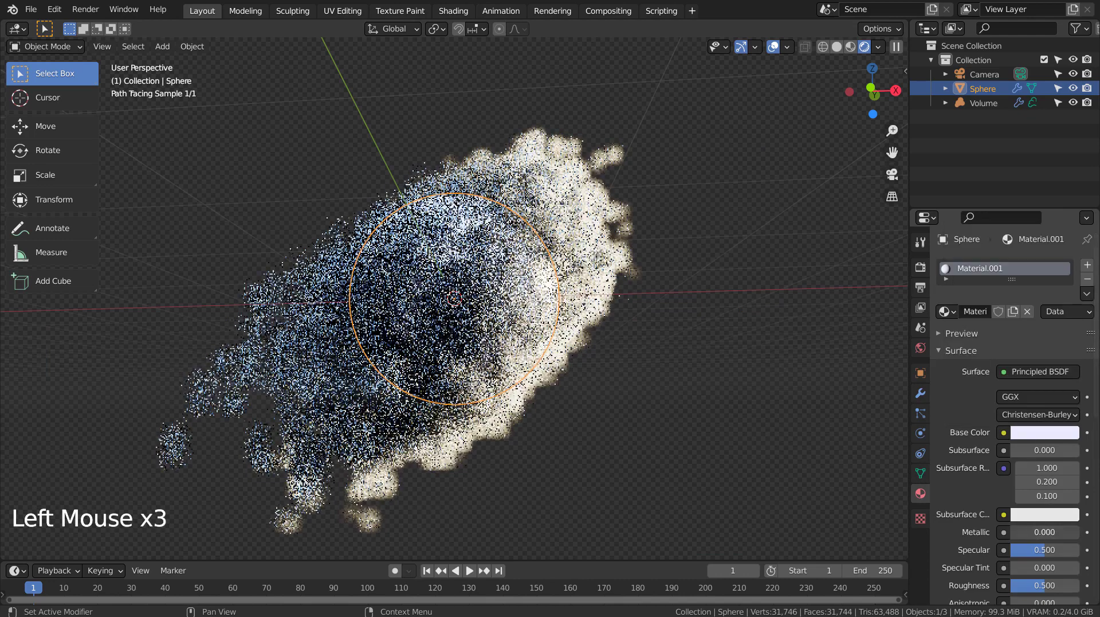
left_click_drag(1026, 532, 1047, 532)
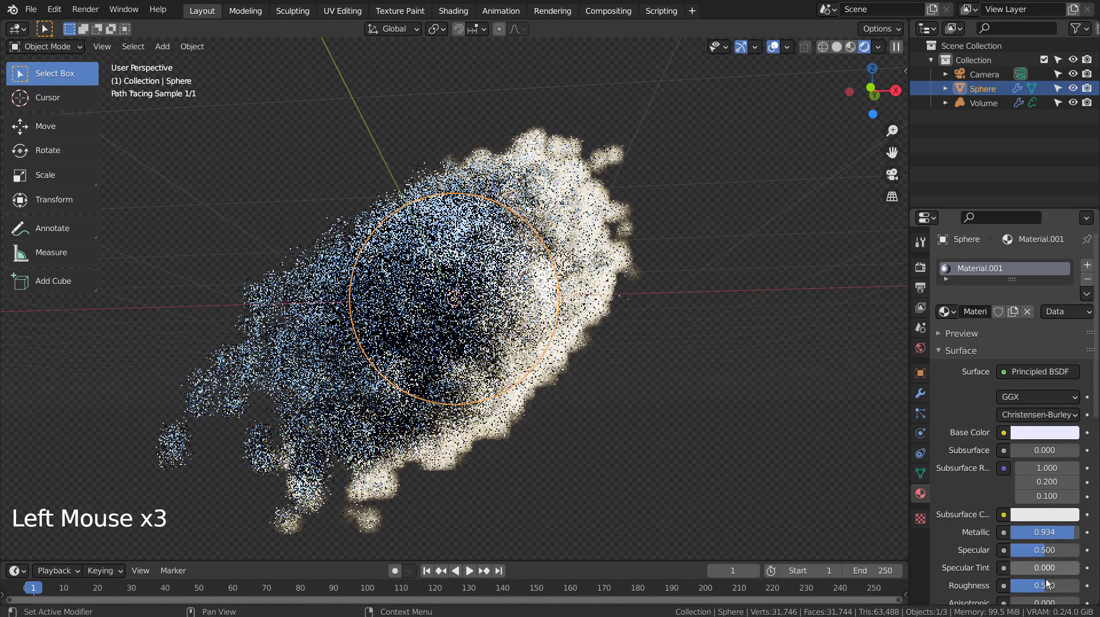
left_click_drag(1046, 583, 1019, 585)
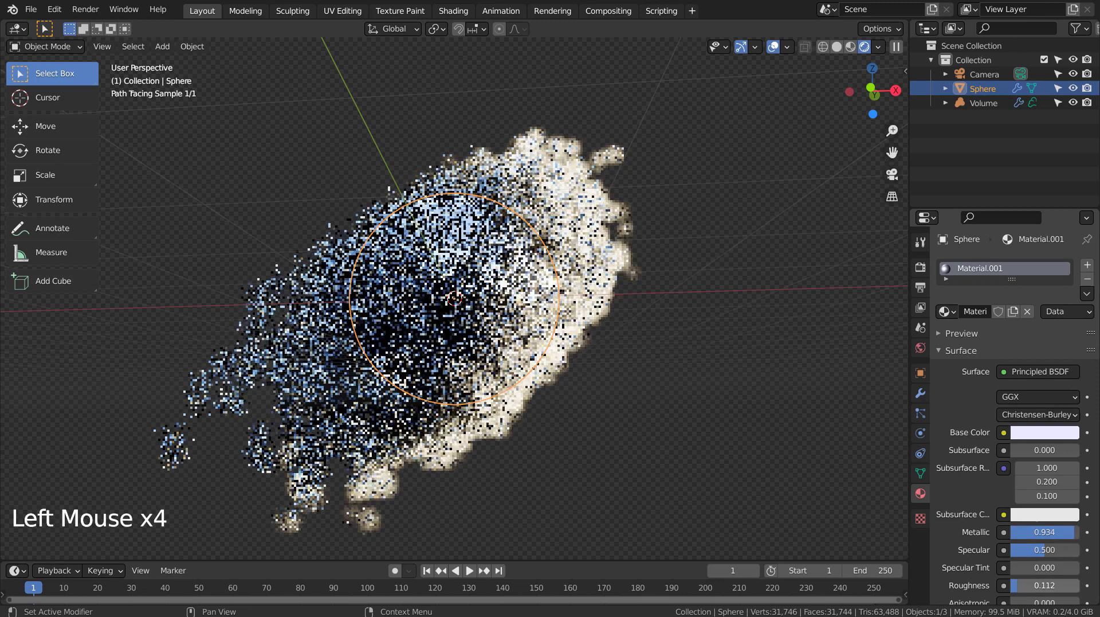
left_click(658, 326)
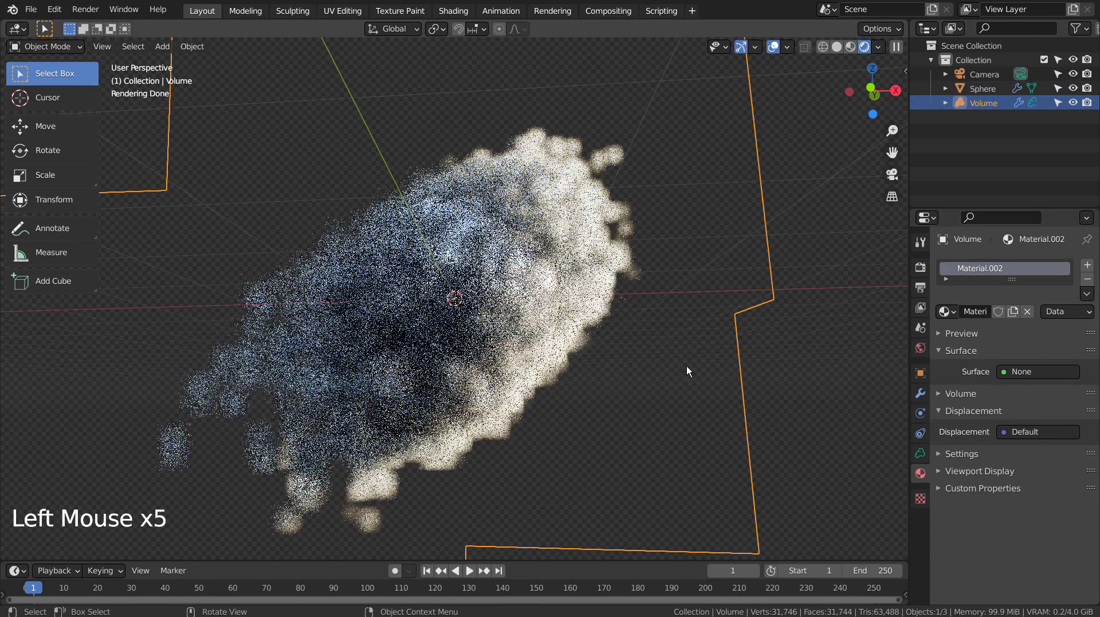
Step: Snap the camera to the current view and fly it back from the cloud
left_click(688, 369)
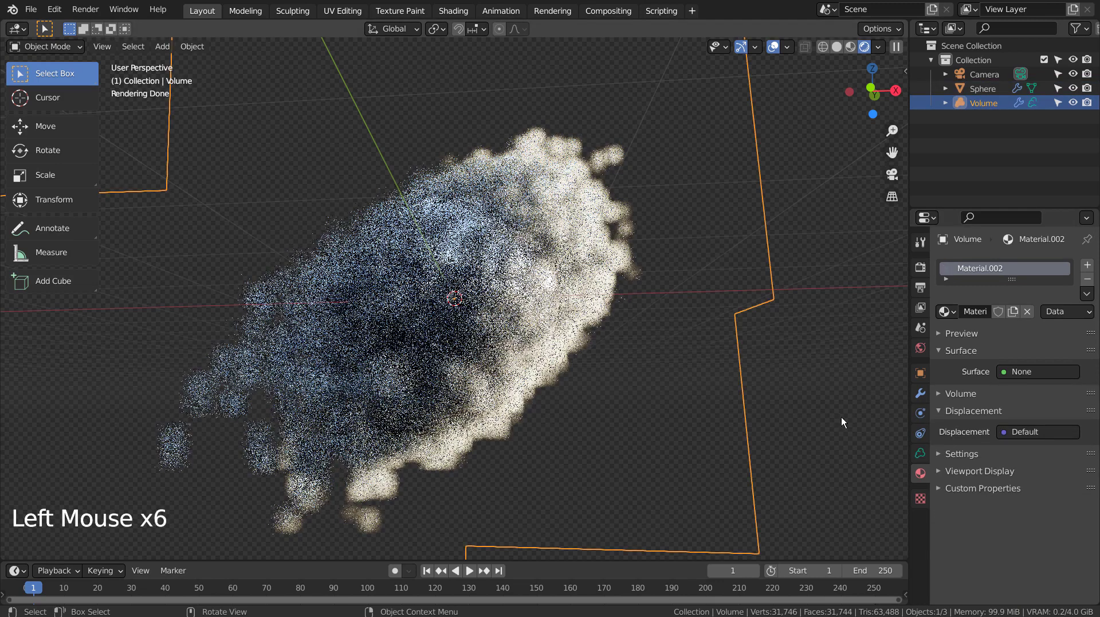
scroll(521, 294, "down", 1)
left_click(527, 292)
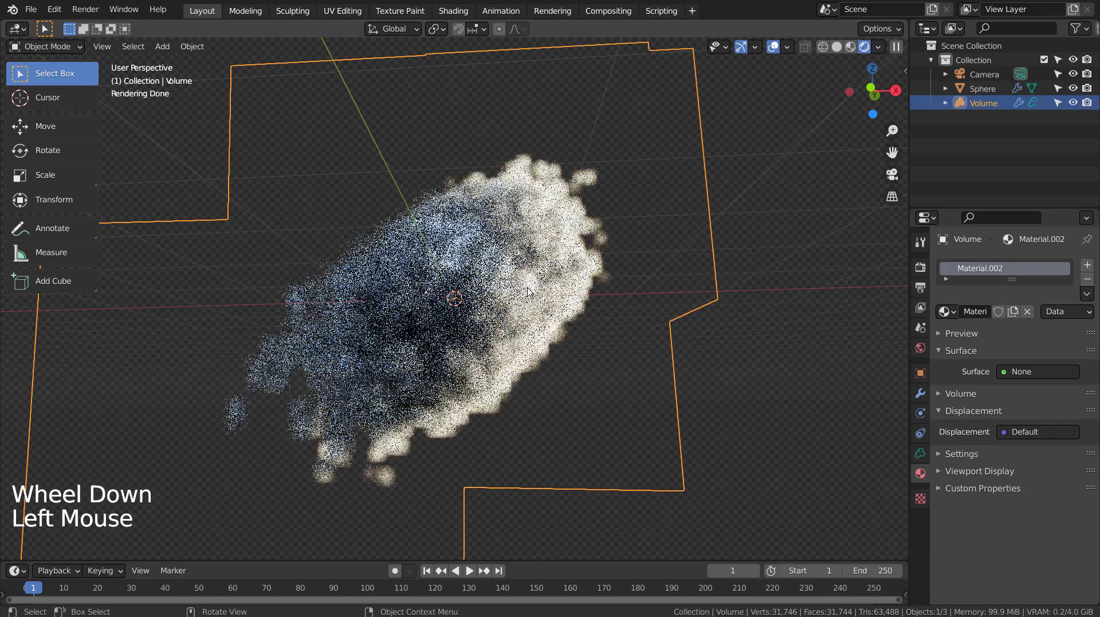
scroll(530, 291, "down", 1)
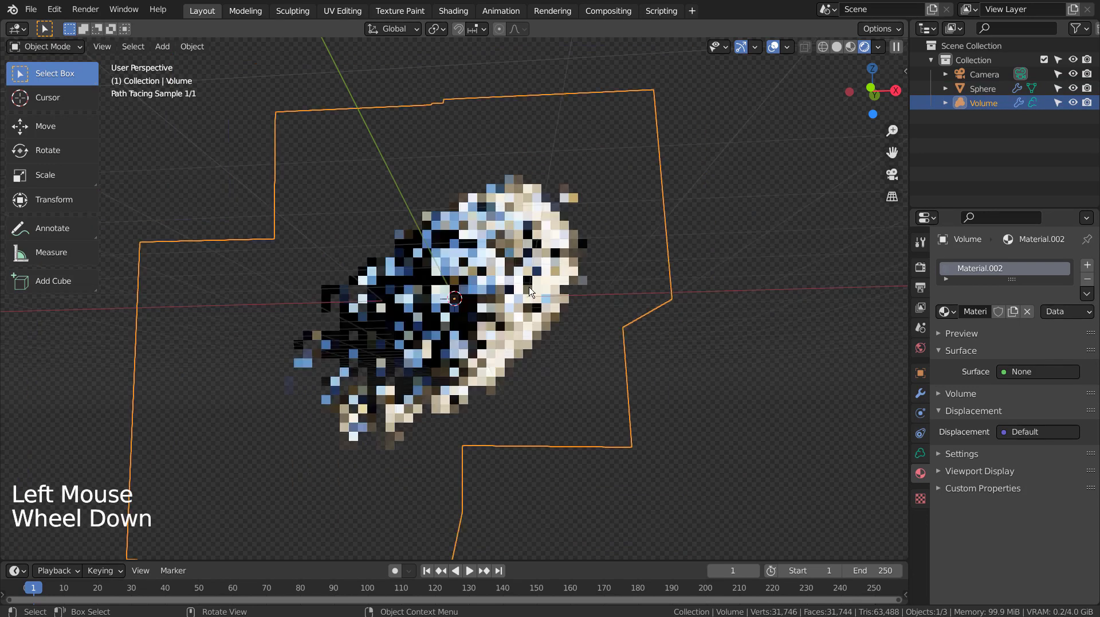
key("ctrl+alt+KP_0")
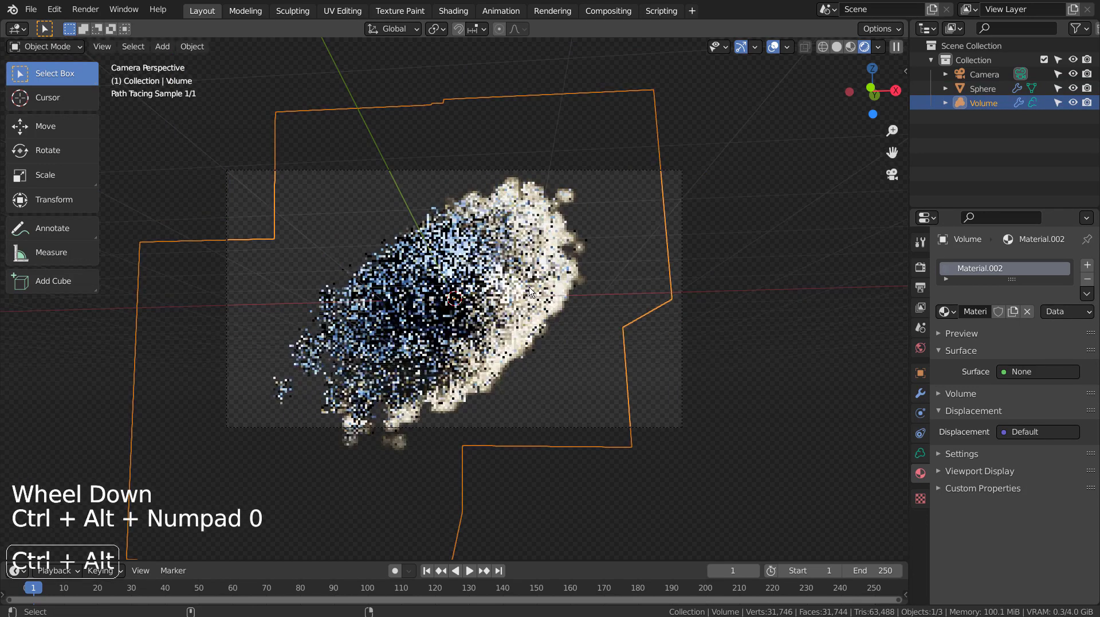
key("shift+grave")
key("s")
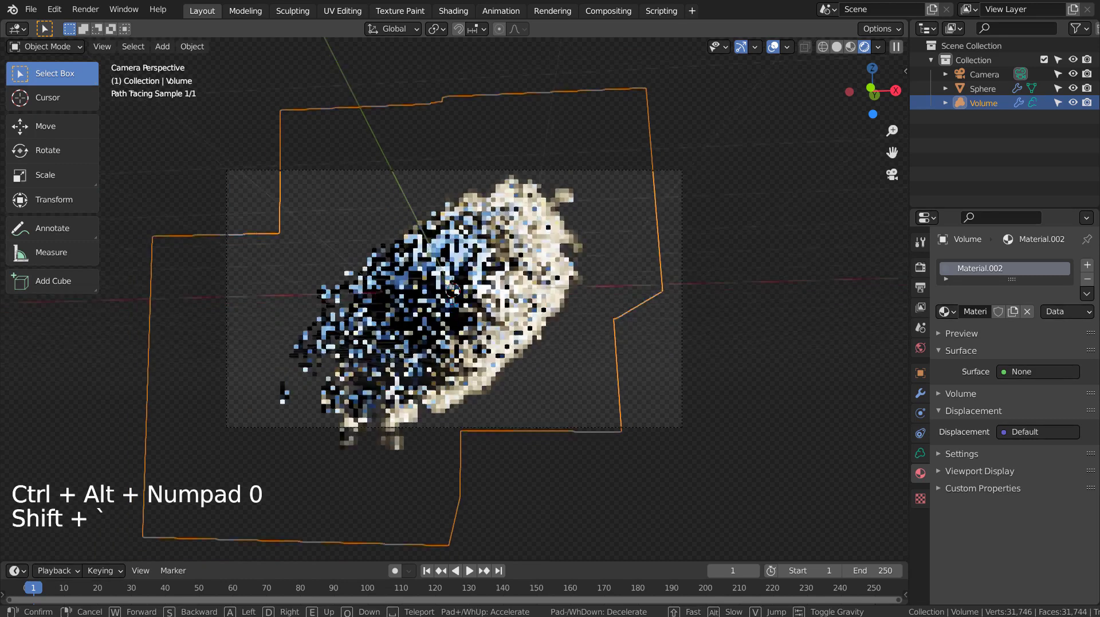
key("s")
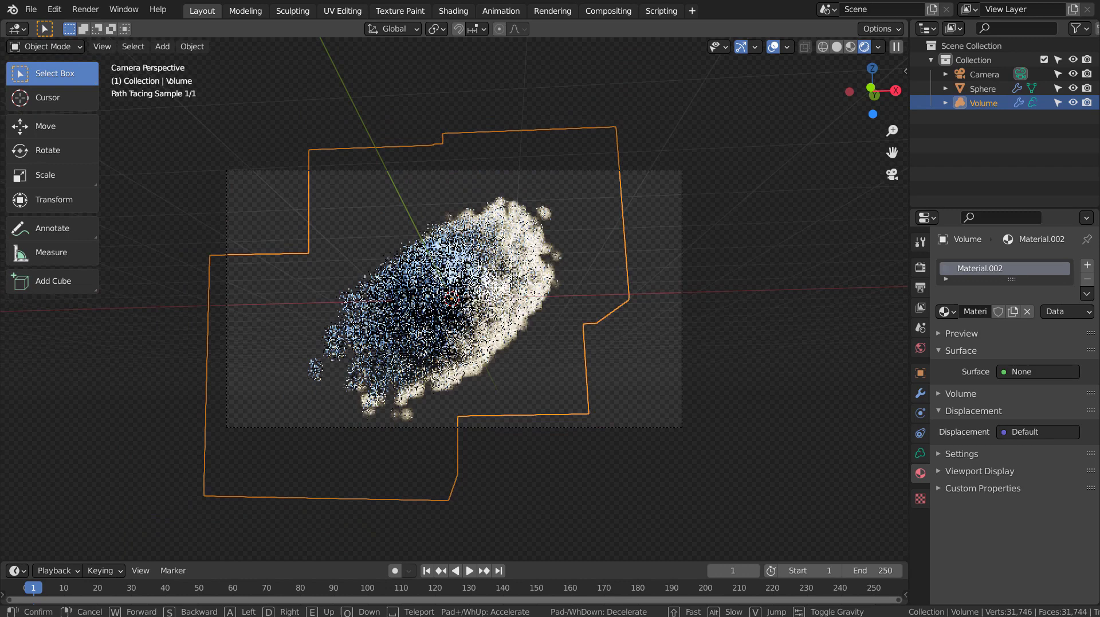
key("Return")
Step: Enlarge the volume, then undo the resize
key("s")
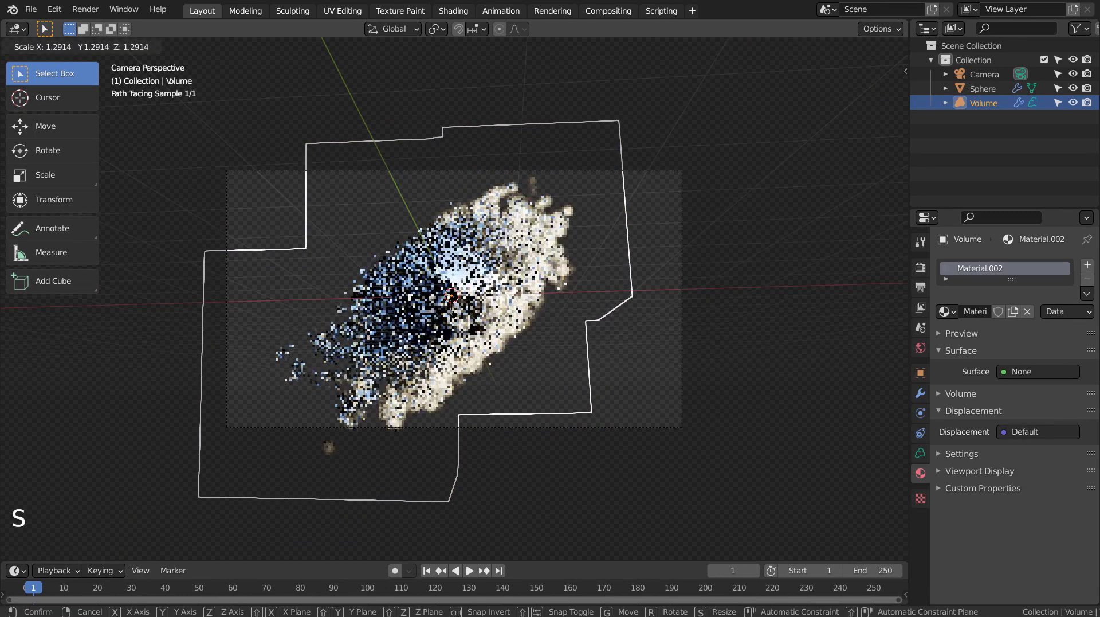
left_click(524, 271)
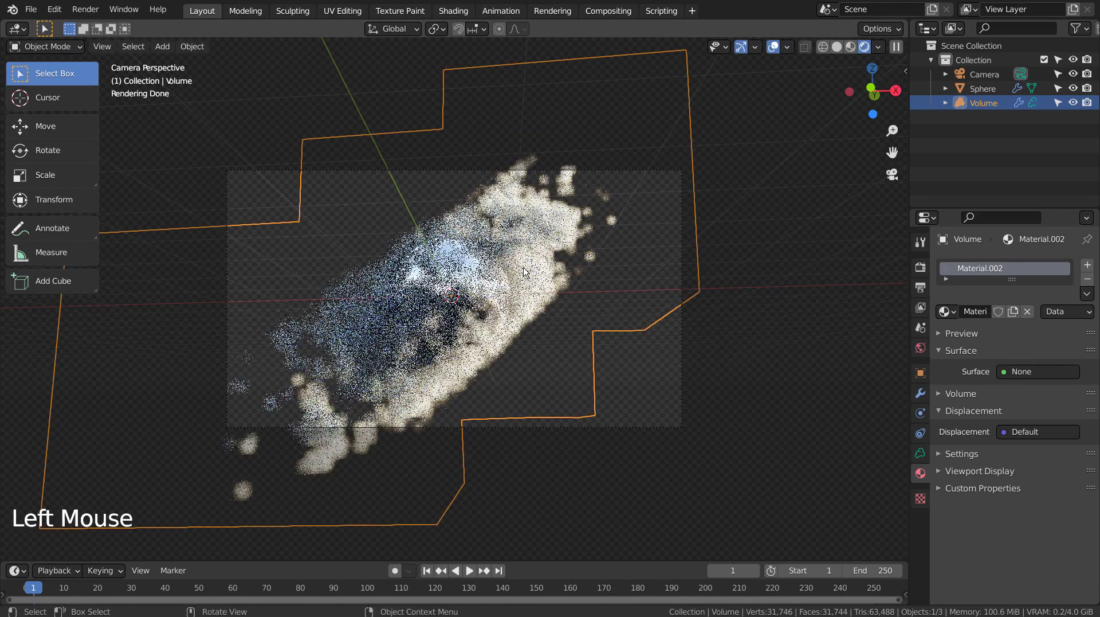
key("ctrl+grave")
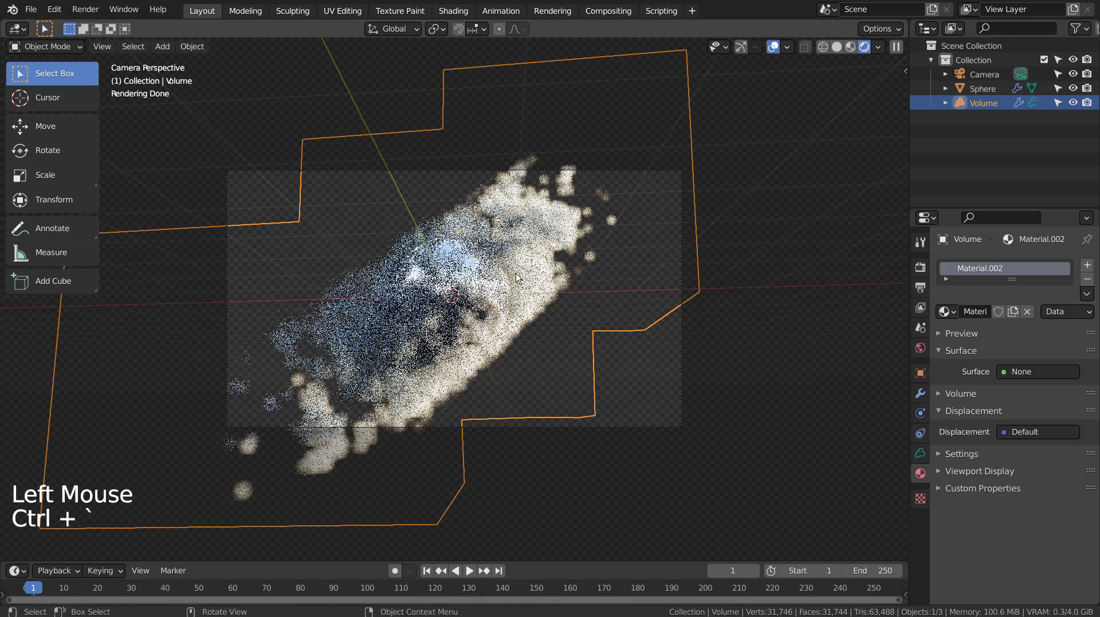
key("ctrl+z")
key("ctrl+z")
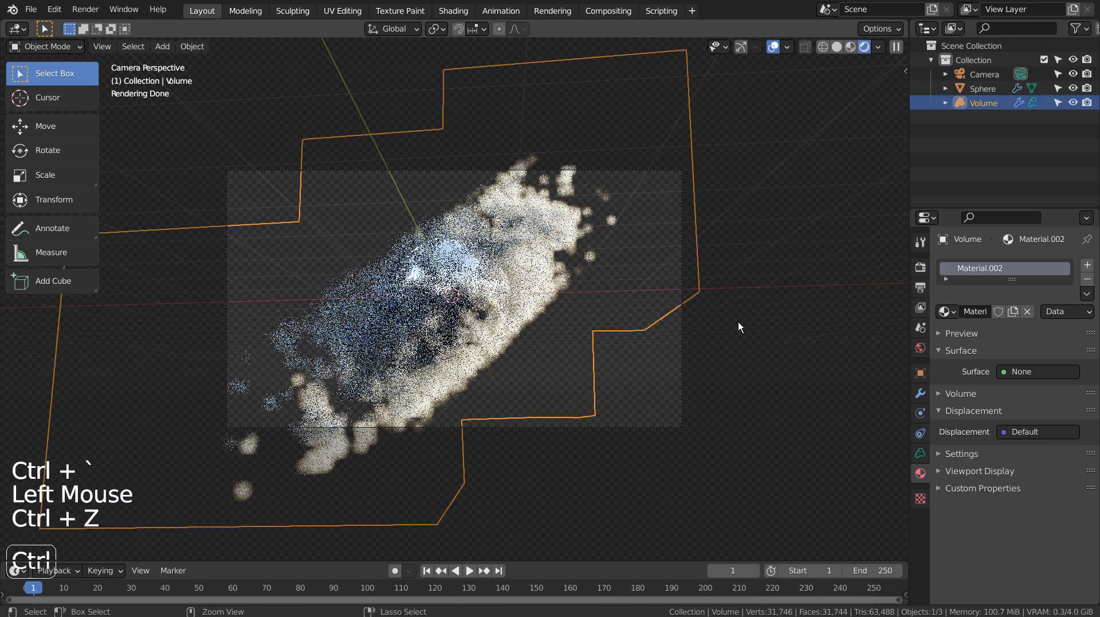
key("ctrl+z")
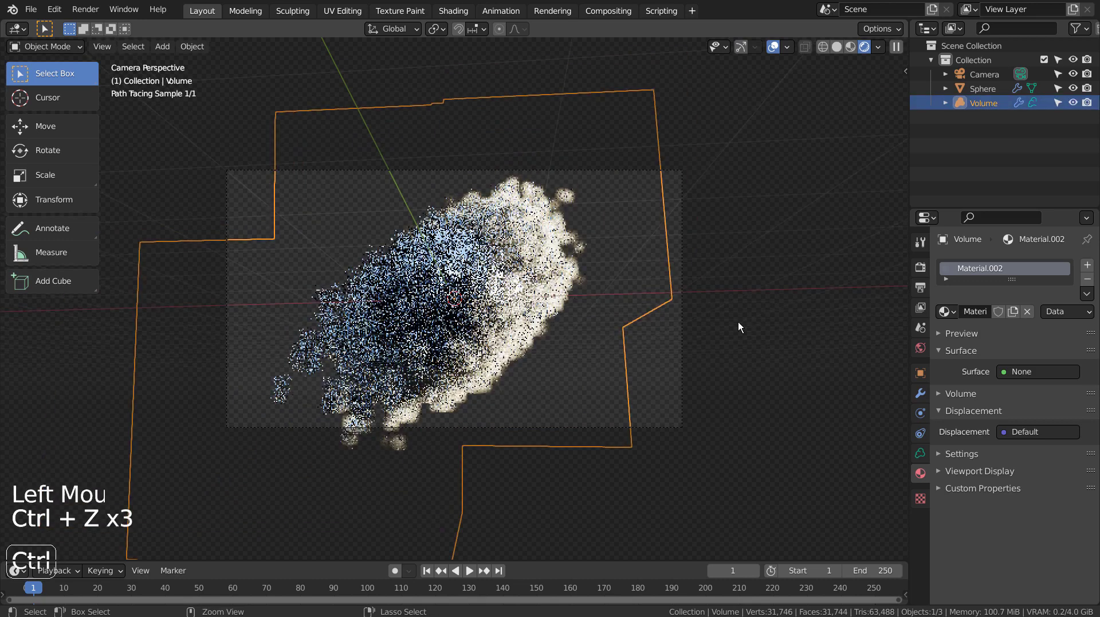
Step: Select the camera, then make the Volume active and bring up the Shift+A mesh list
left_click(684, 345)
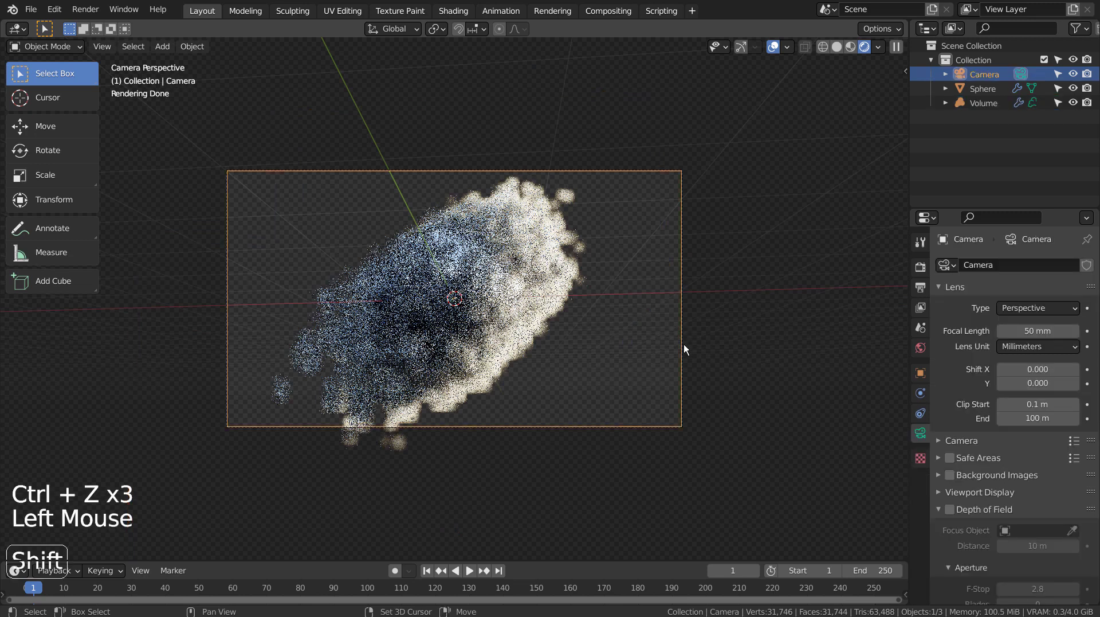
key("ctrl+grave")
key("s")
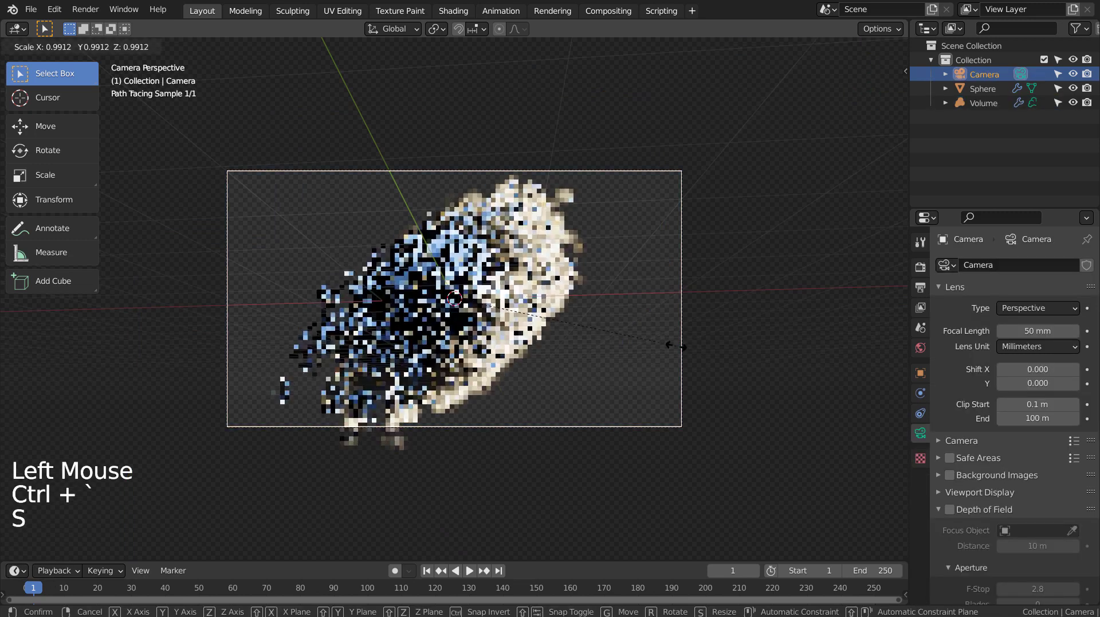
left_click(676, 346)
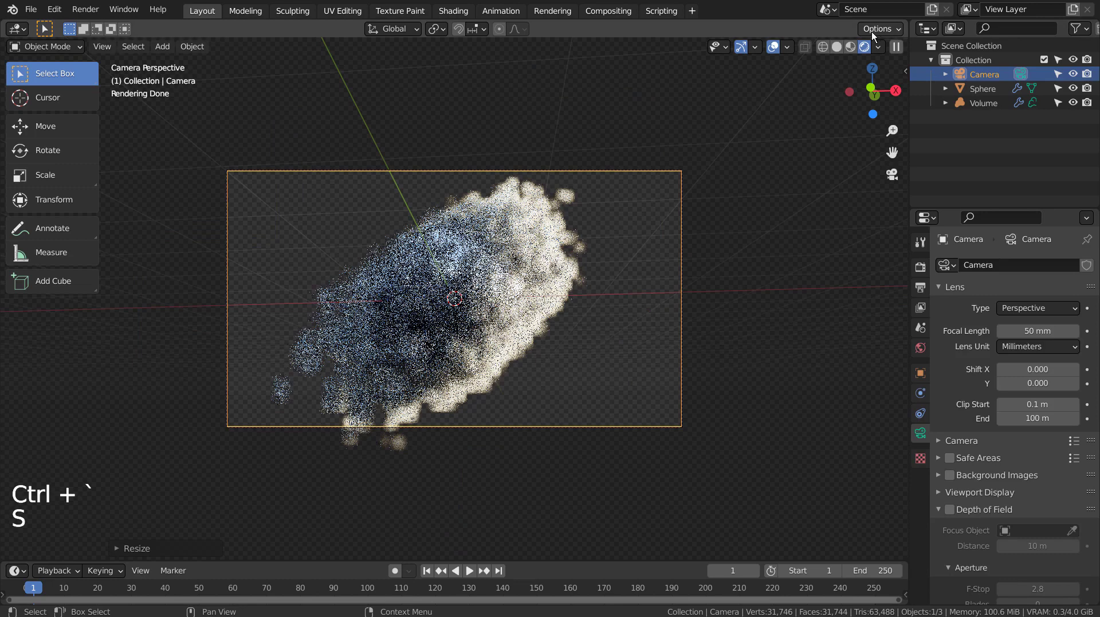
left_click(851, 47)
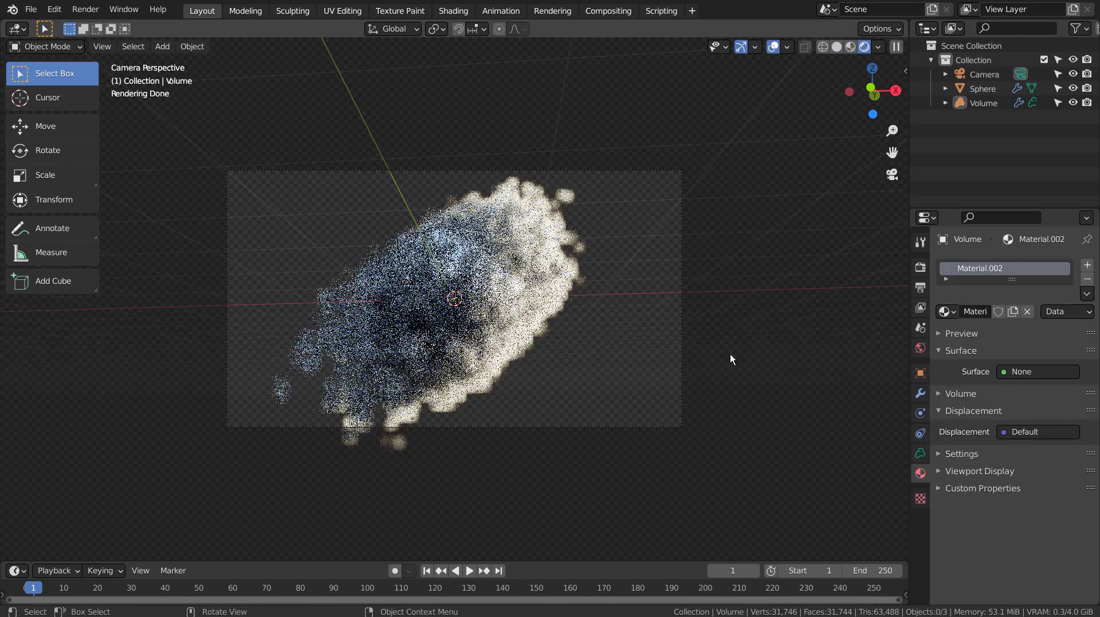
key("shift+a")
Step: Add a plane, rotate it to face the camera, enlarge it, and move it behind the cloud
mouse_move(706, 236)
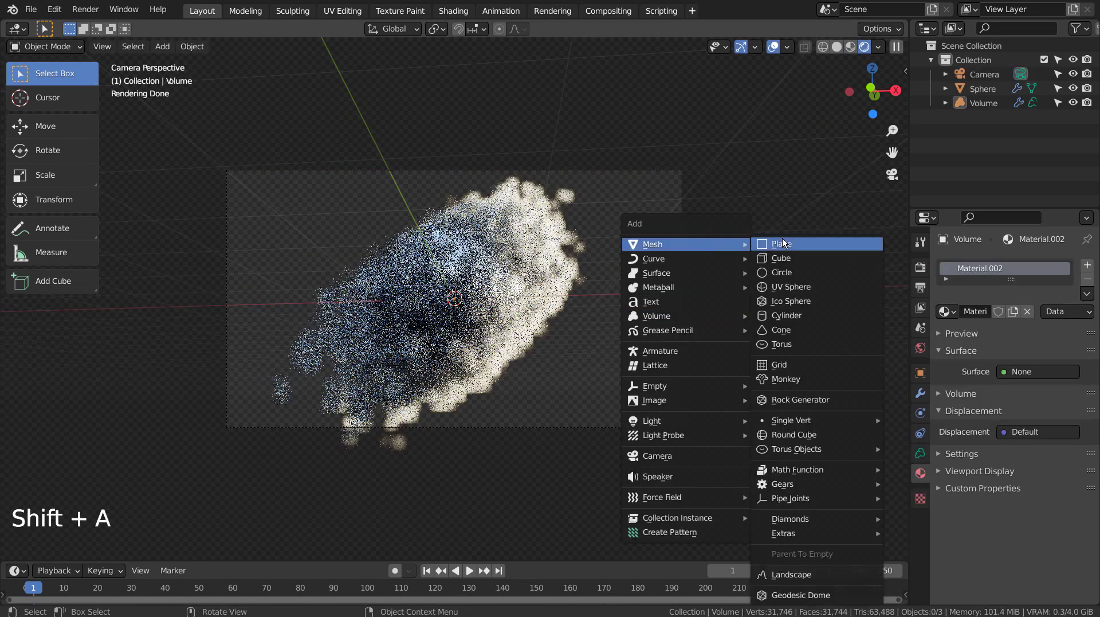
left_click(782, 238)
key("r")
left_click(782, 238)
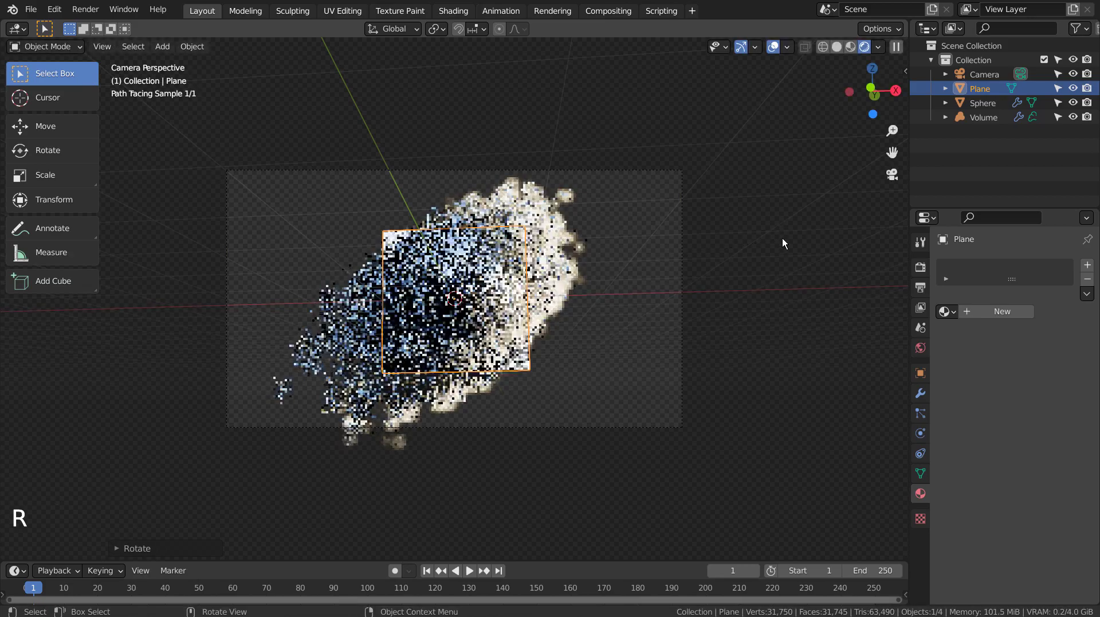
key("s")
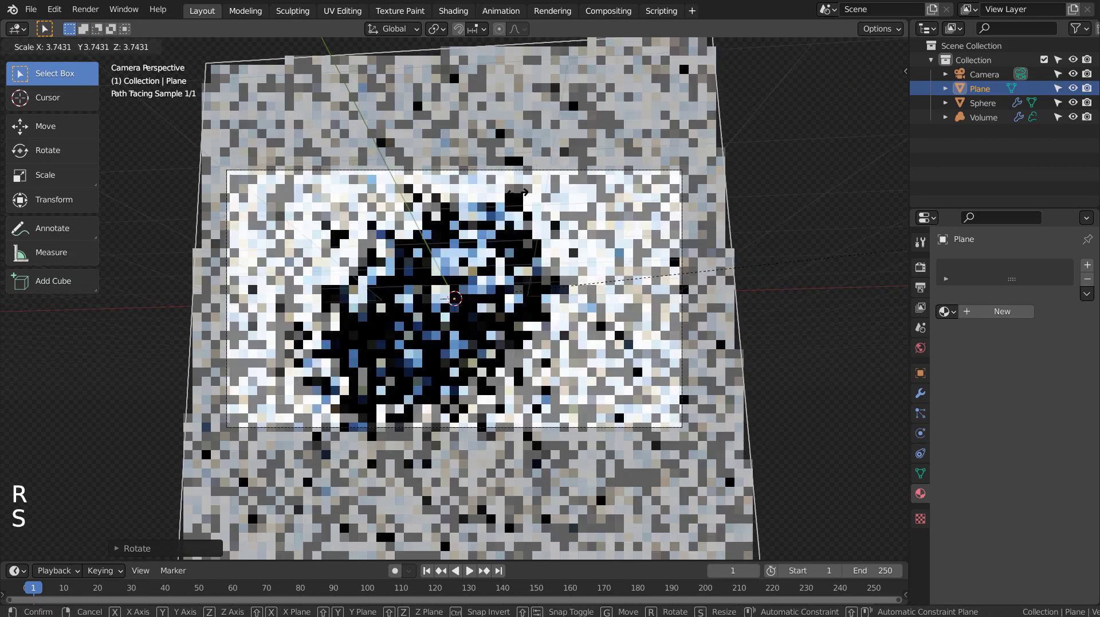
key("Return")
middle_click_drag(580, 397, 642, 400)
key("g")
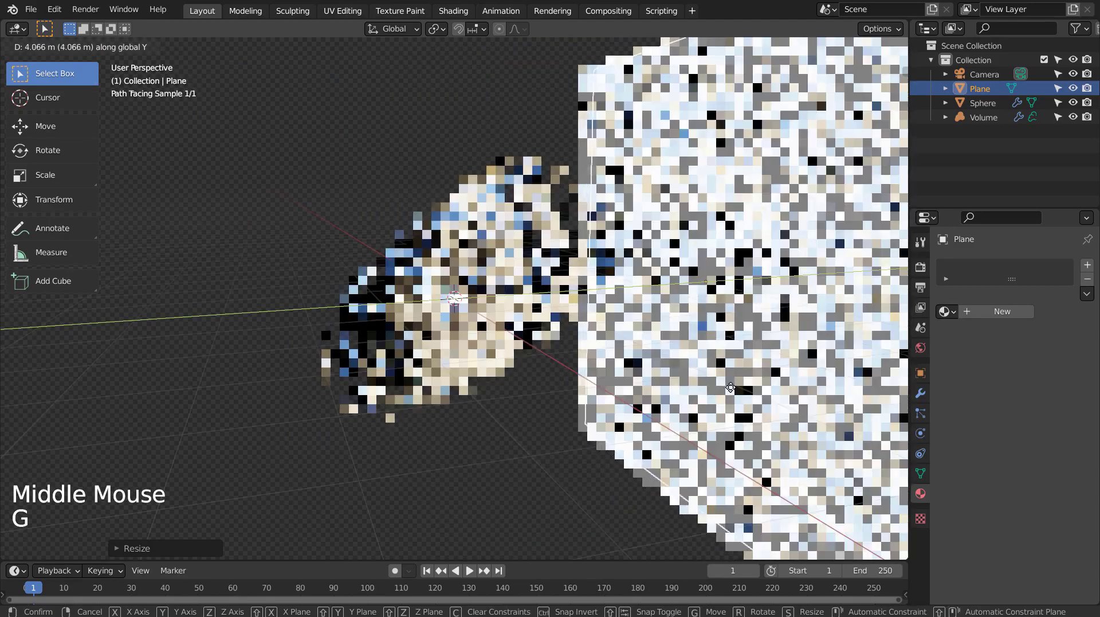
left_click(762, 388)
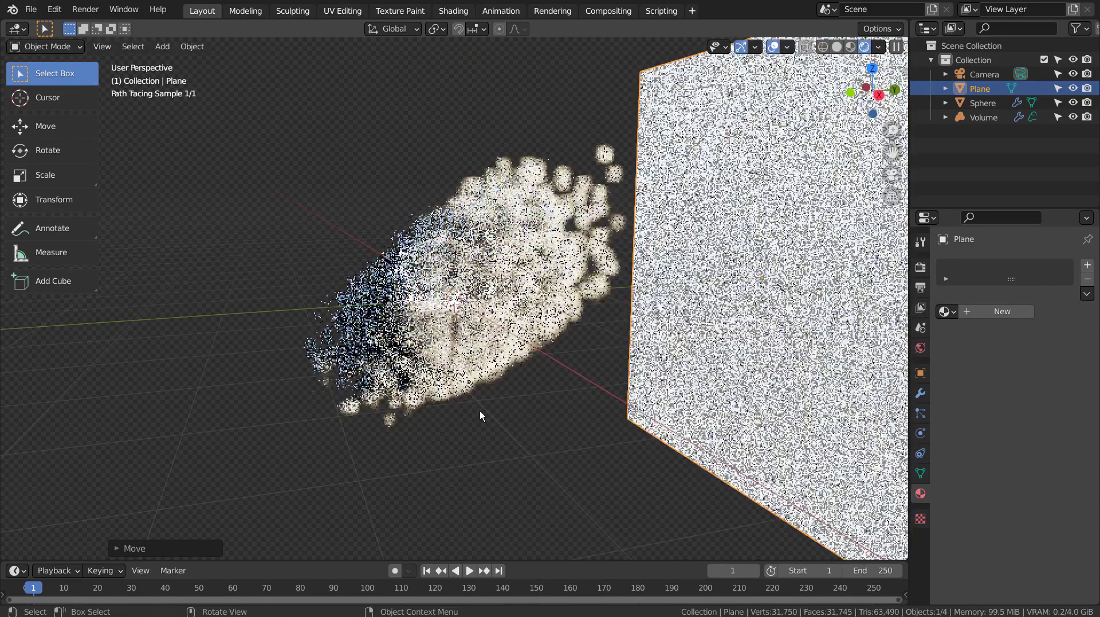
Step: Return to the camera view, adjust the framing, and scale the cloud volume up about 2.13 times
key("KP_0")
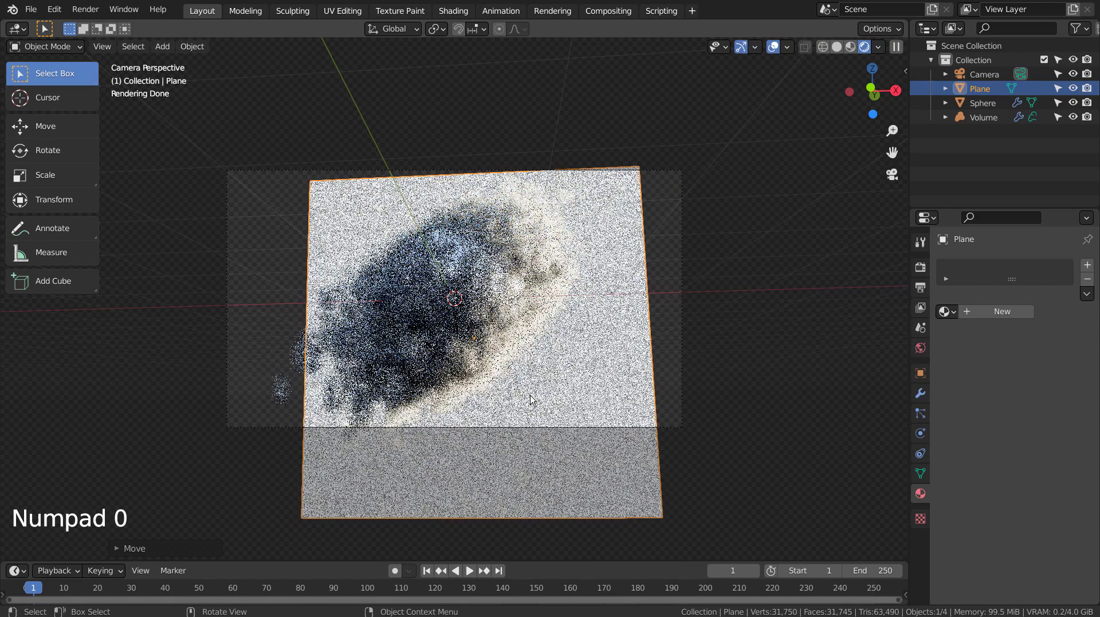
key("shift+grave")
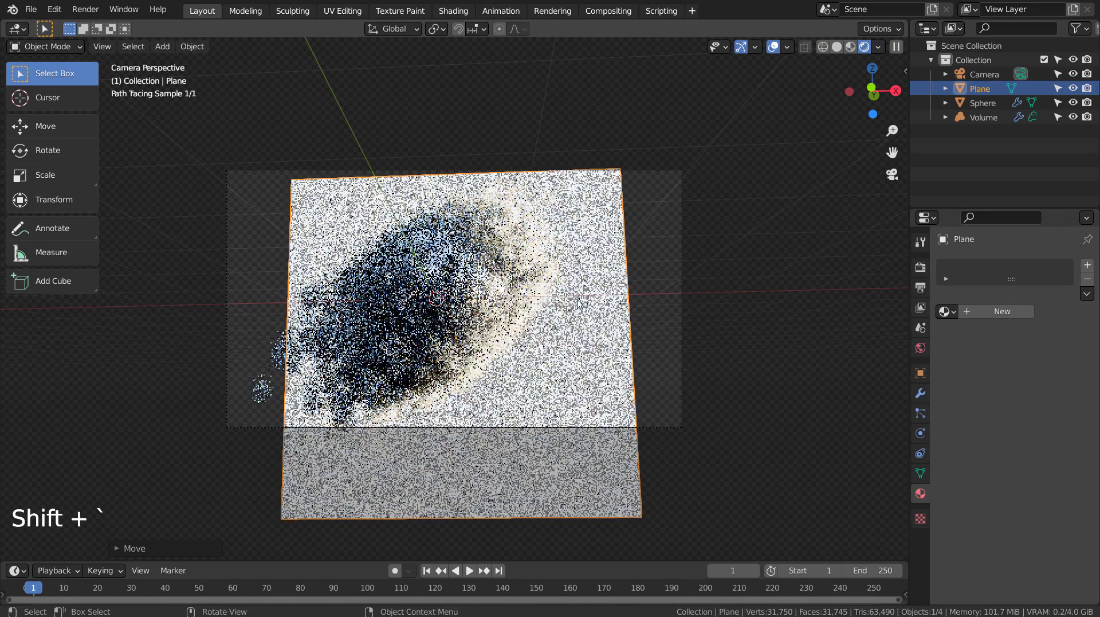
left_click(599, 333)
left_click(599, 332)
key("s")
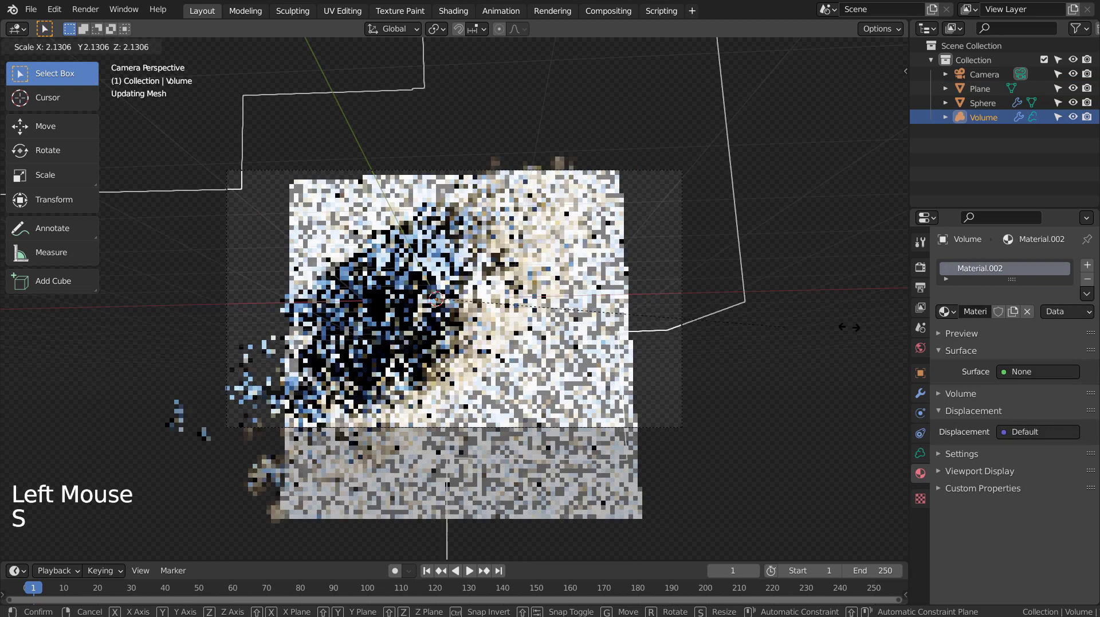
left_click(819, 349)
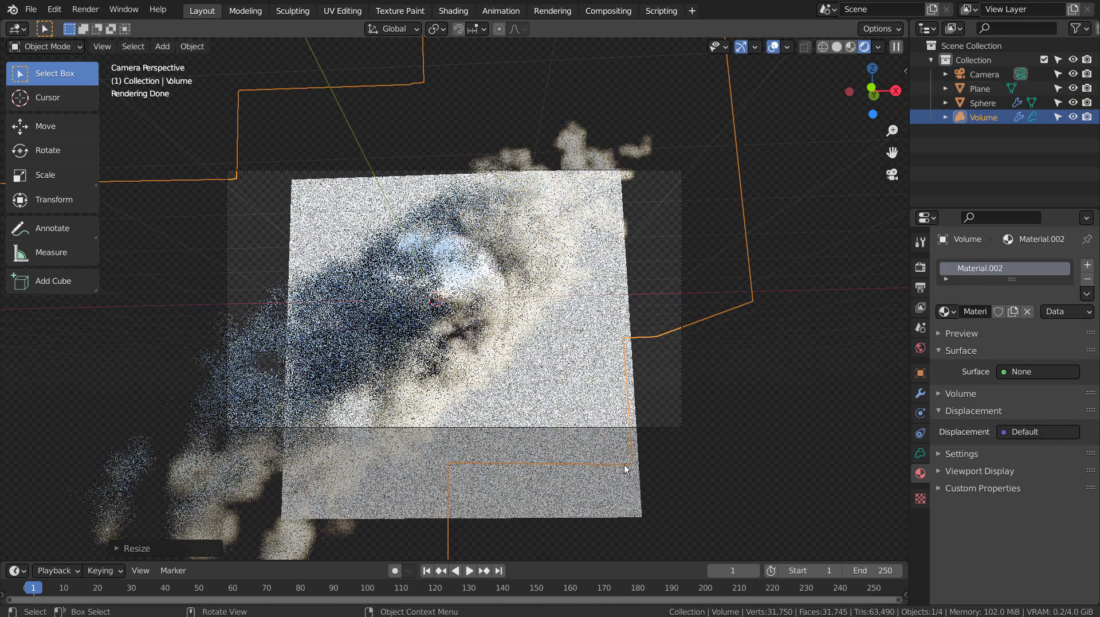
Step: Enlarge the backdrop plane until it fills the camera view
left_click(603, 493)
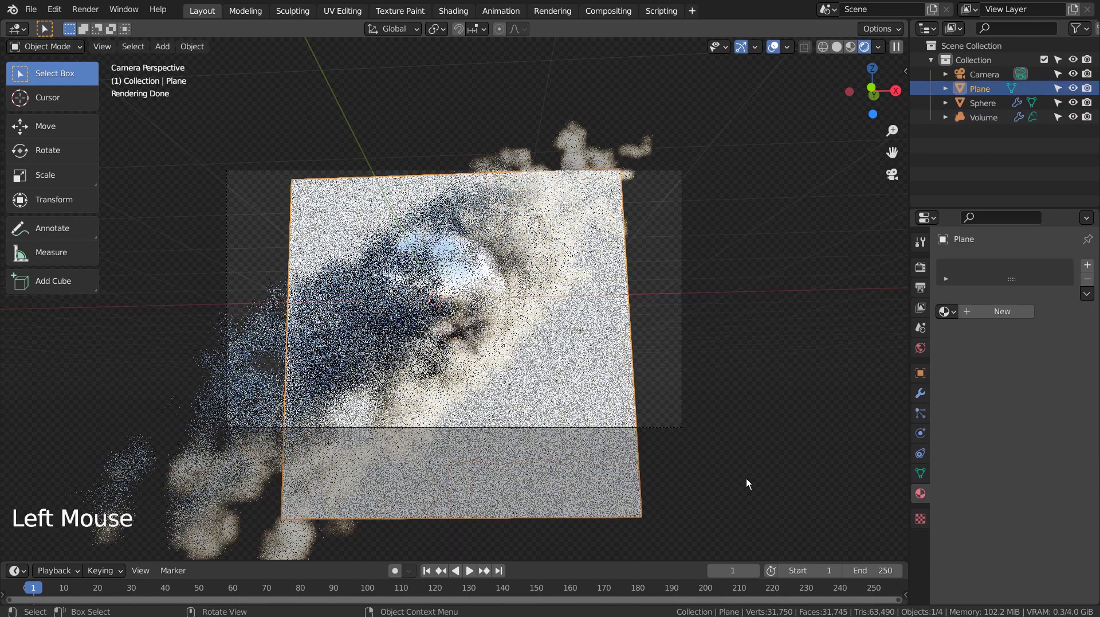
key("s")
key("Return")
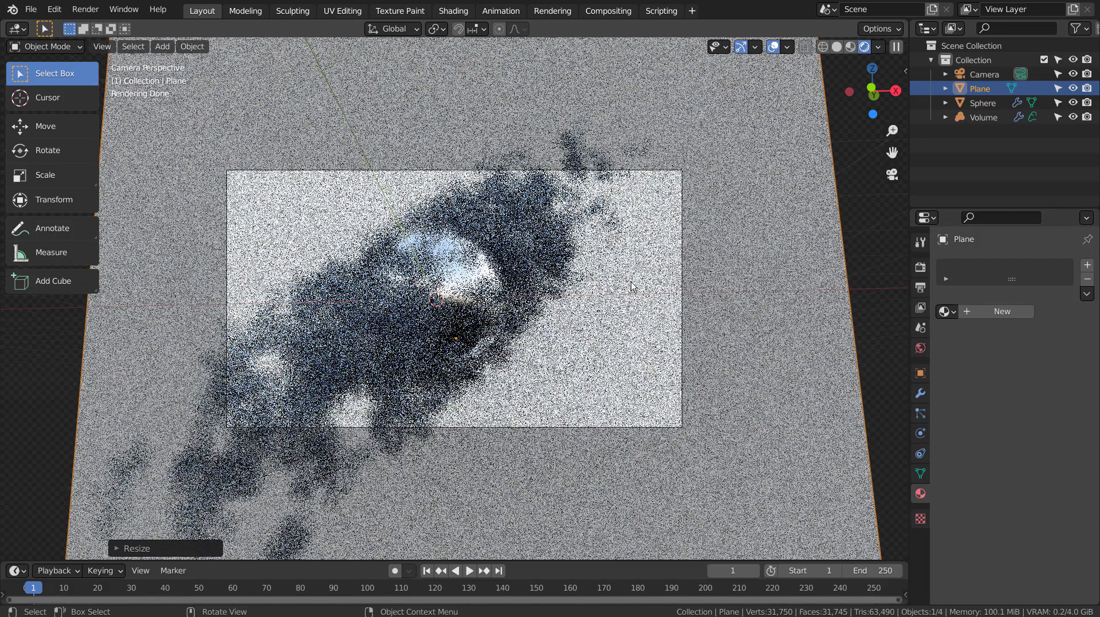
Step: Create Material.003 for the plane with a brighter base colour, high metallic and roughness 0.153
left_click(768, 352)
left_click(1003, 309)
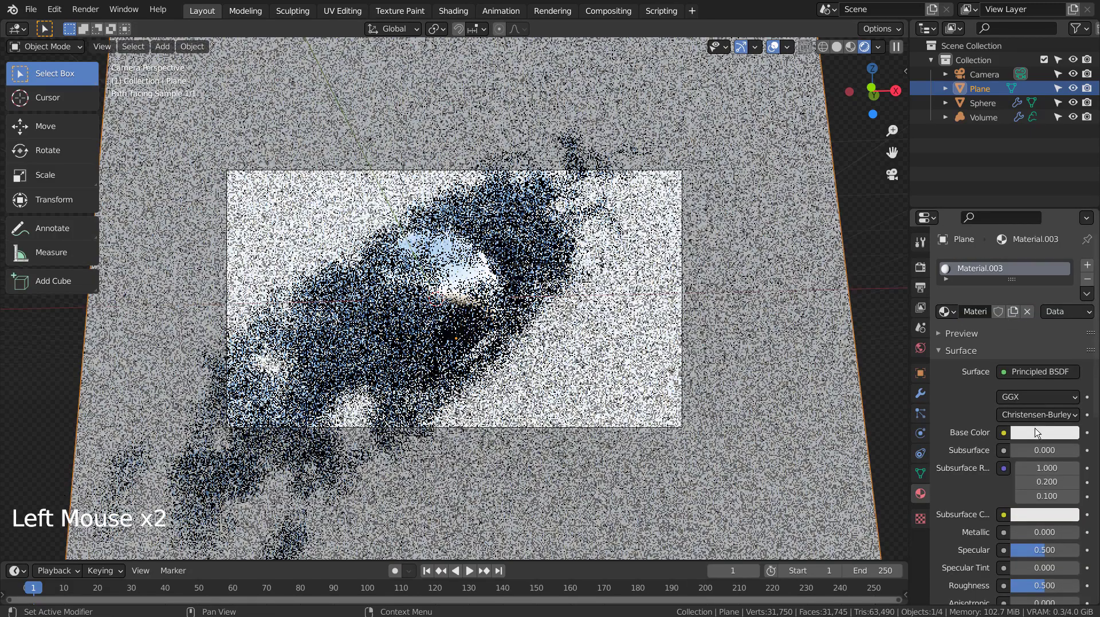
left_click(1041, 435)
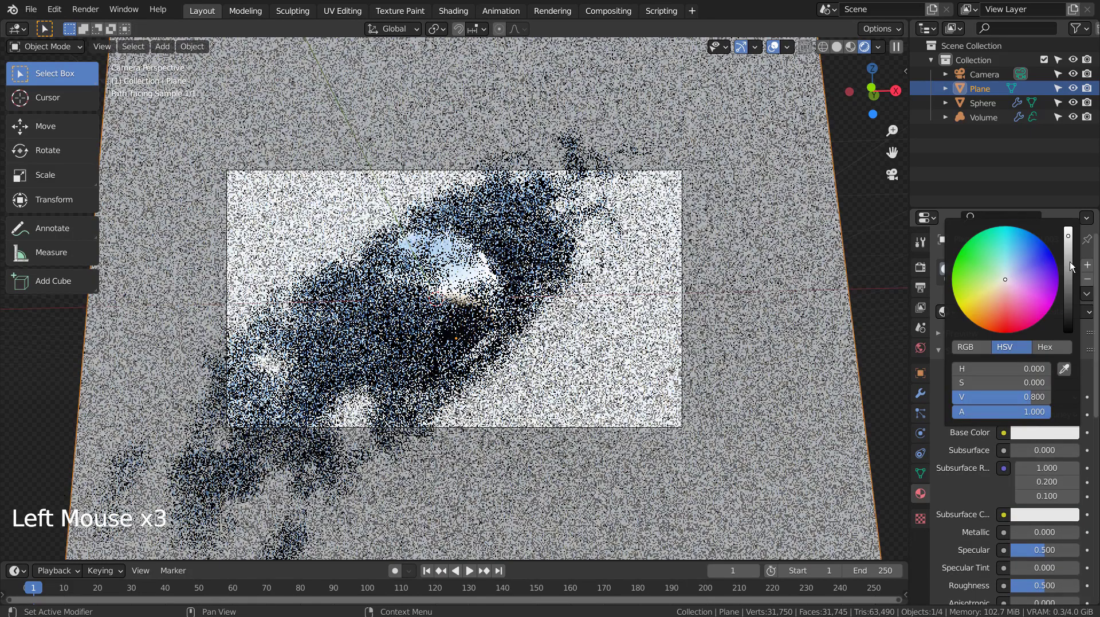
left_click_drag(1072, 248, 1068, 231)
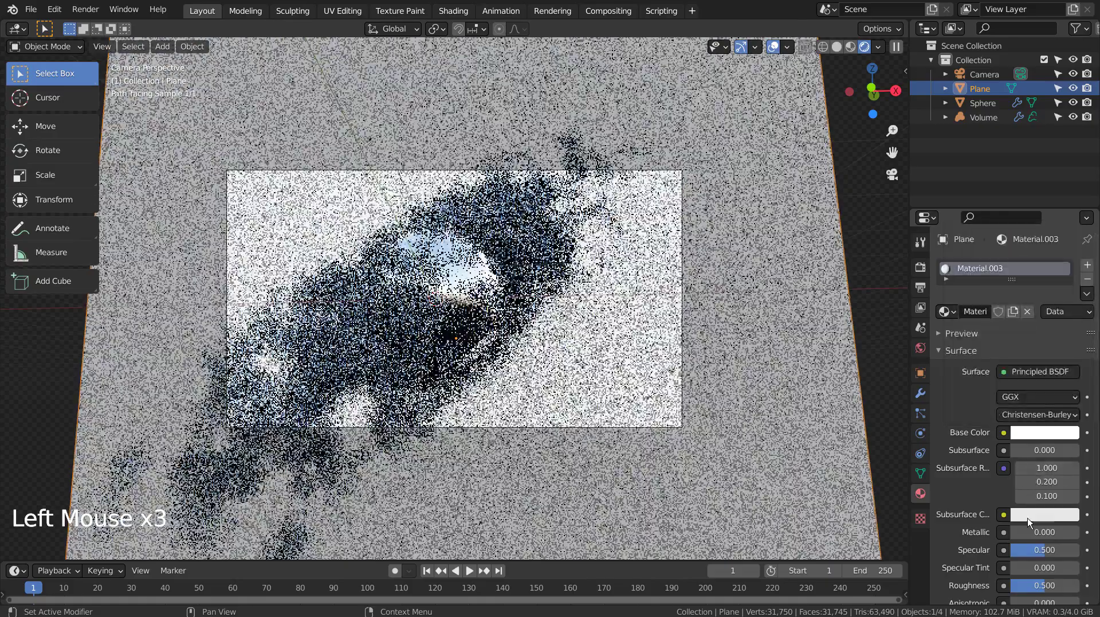
left_click_drag(1014, 532, 1074, 531)
left_click(1074, 531)
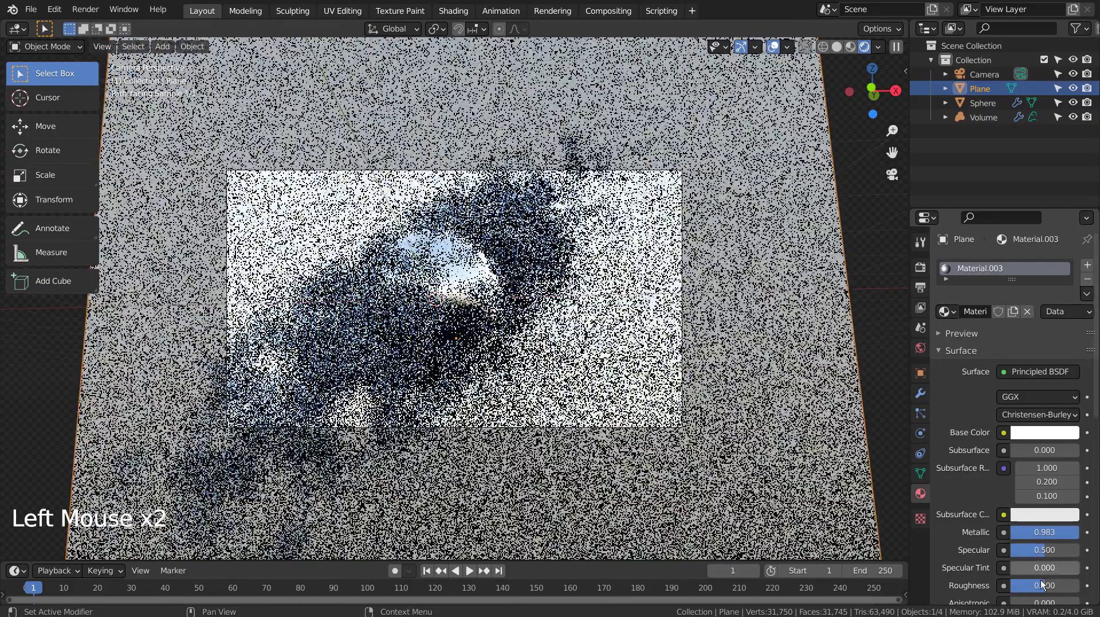
left_click_drag(1044, 585, 1021, 585)
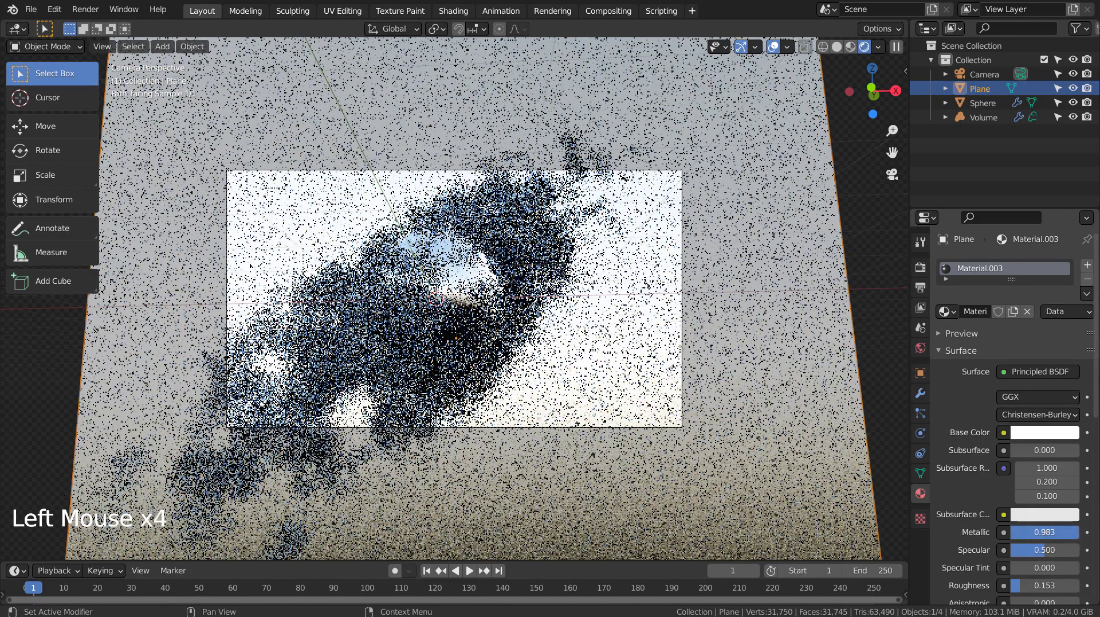
Step: Tint the plane's base colour blue with metallic about 0.884, and set viewport samples to 5
left_click_drag(1078, 532, 1055, 532)
left_click(1056, 433)
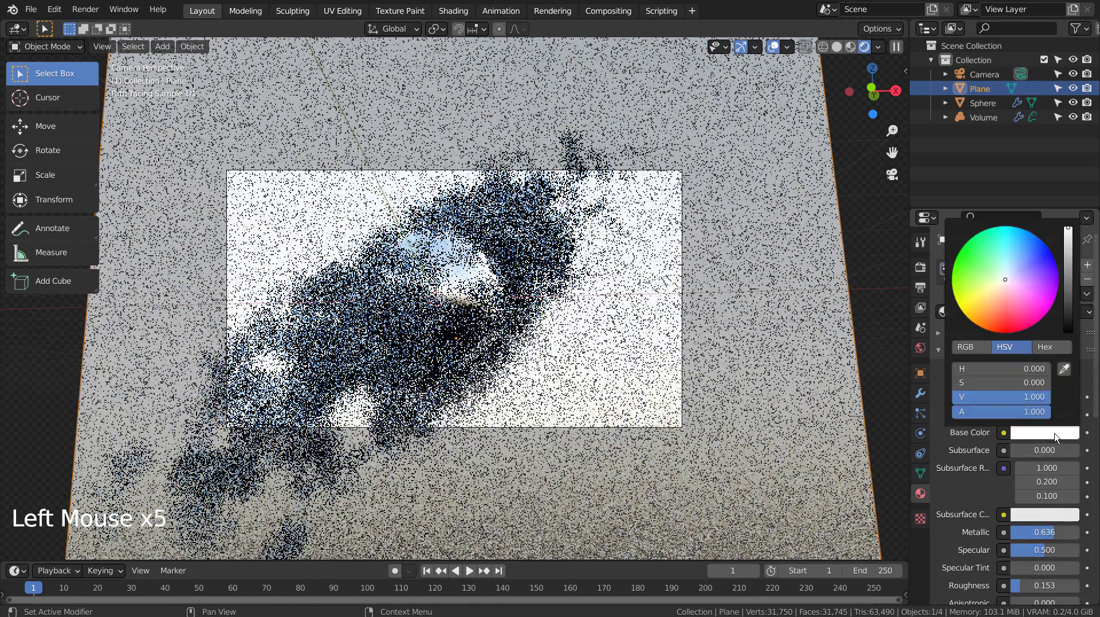
left_click(1020, 257)
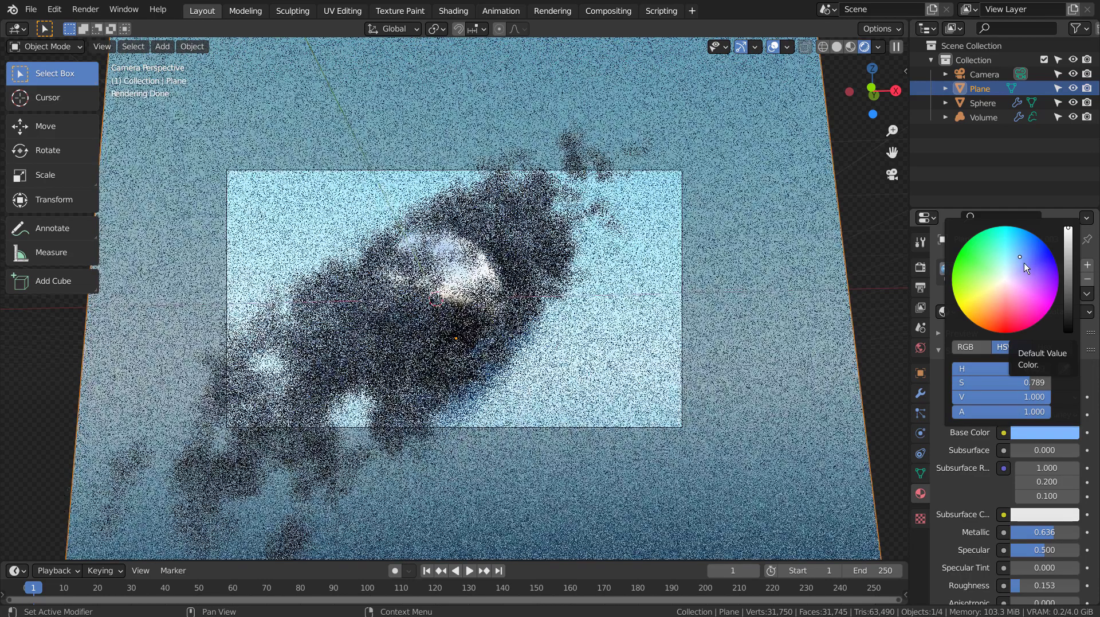
left_click(1023, 262)
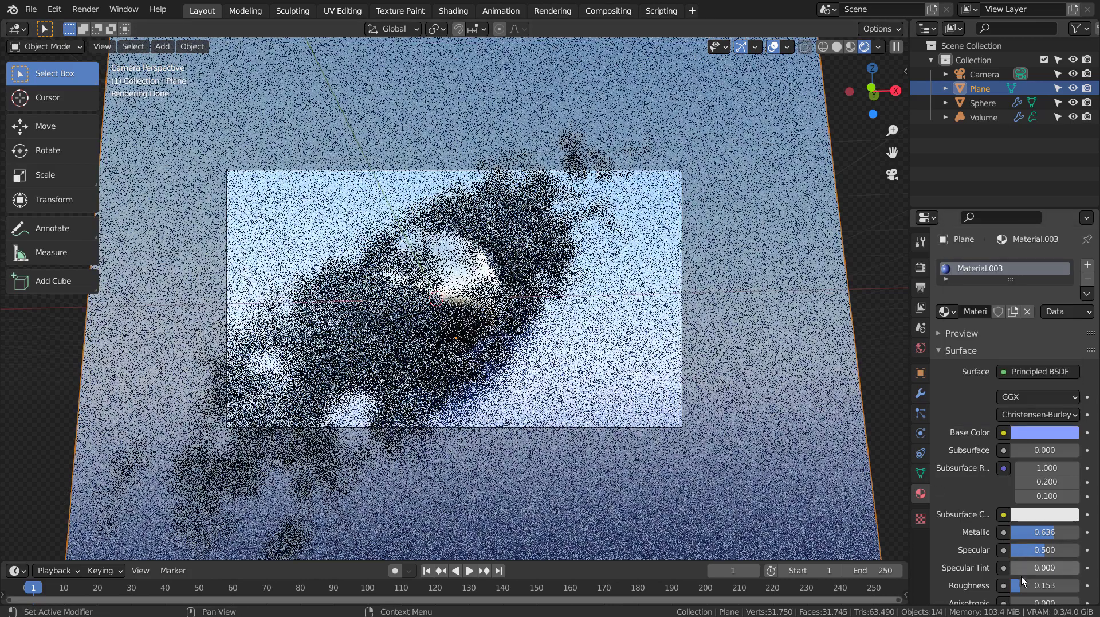
left_click_drag(1057, 532, 1075, 532)
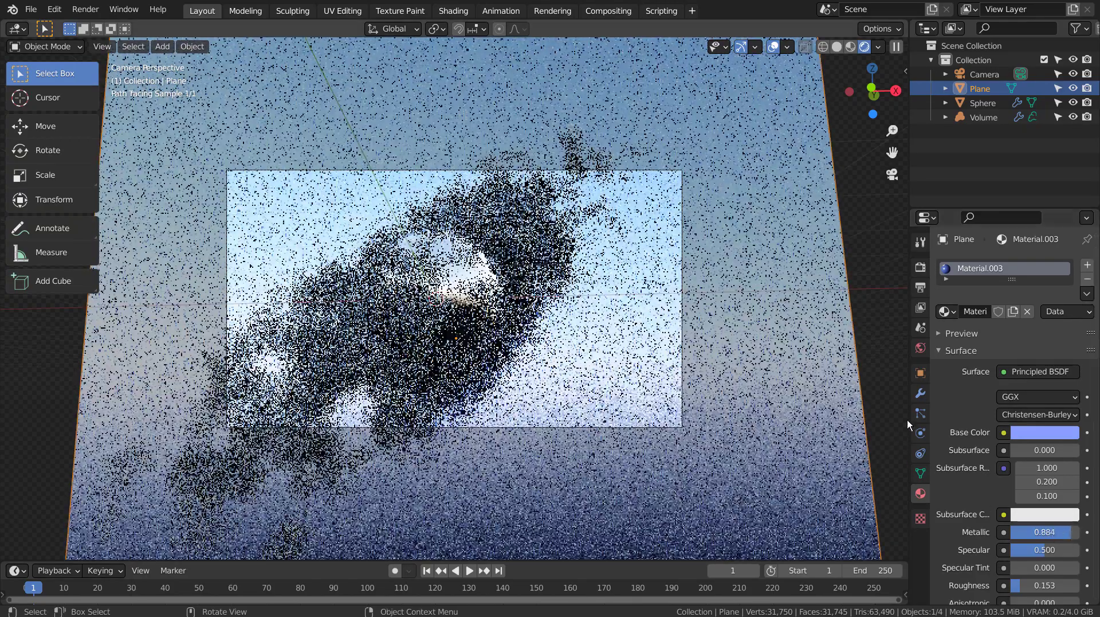
left_click(921, 267)
left_click_drag(1037, 390, 1060, 390)
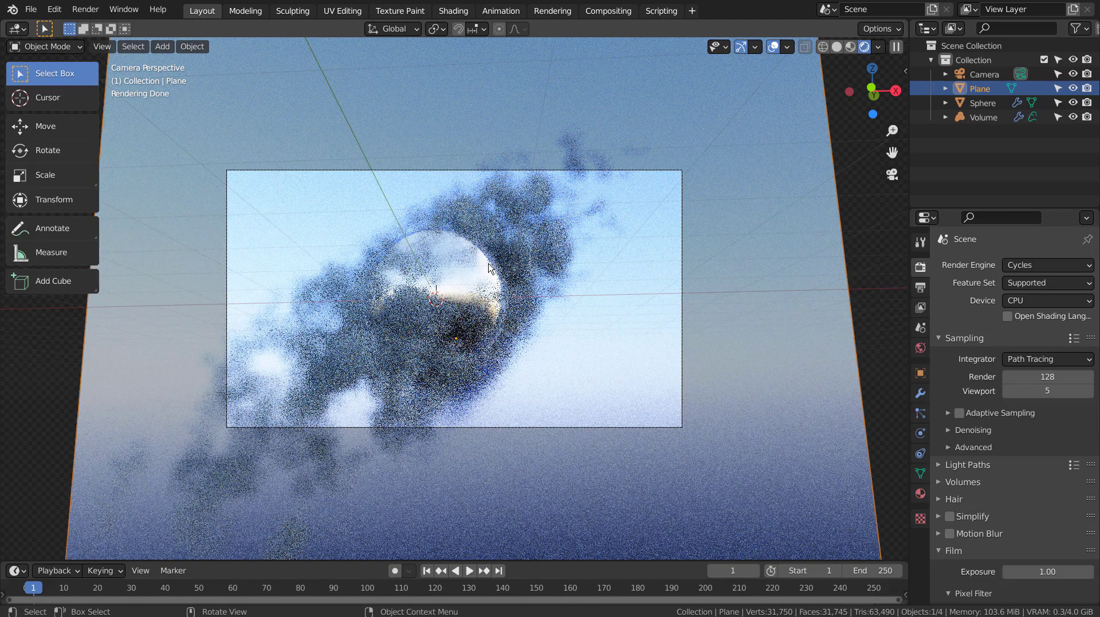
Step: Select the cloud Volume and show its data settings: density 1.000, linear interpolation
left_click(531, 249)
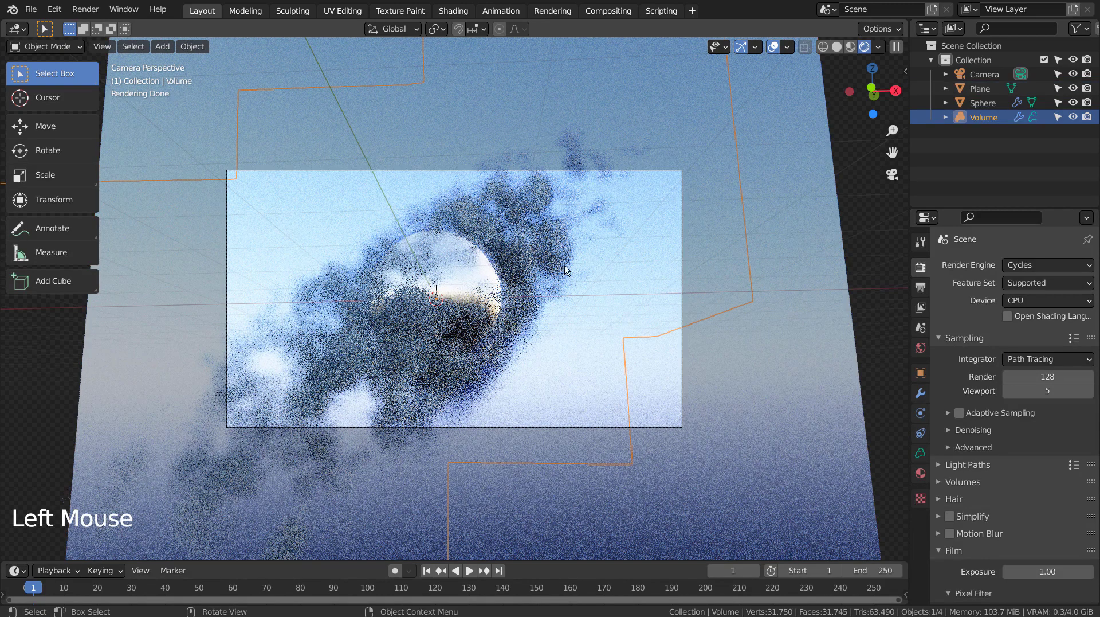
left_click(920, 455)
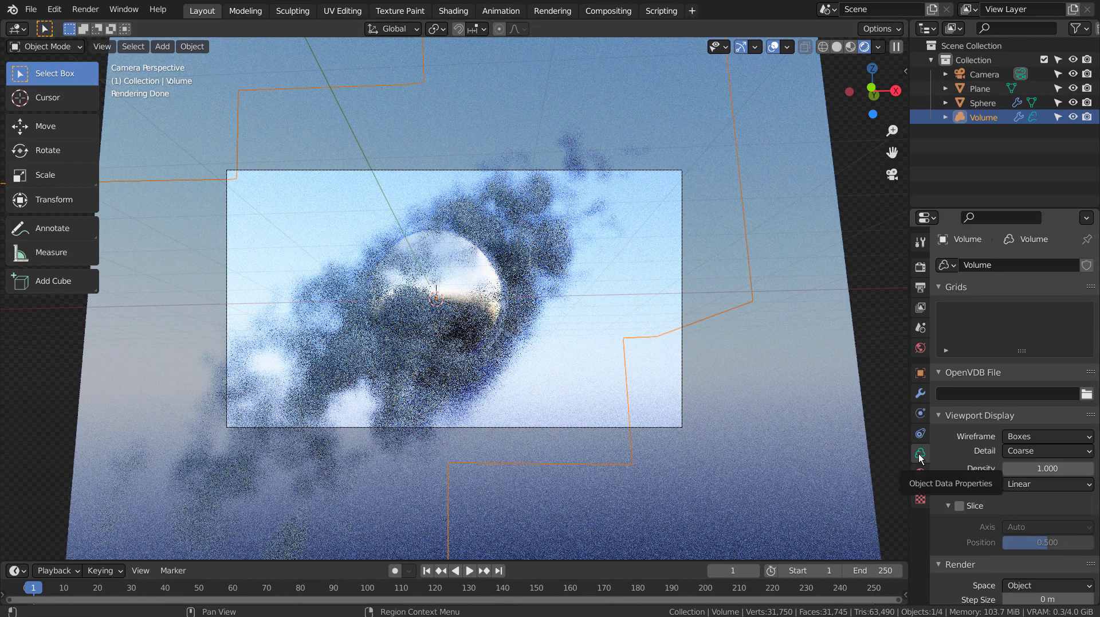
scroll(951, 461, "down", 9)
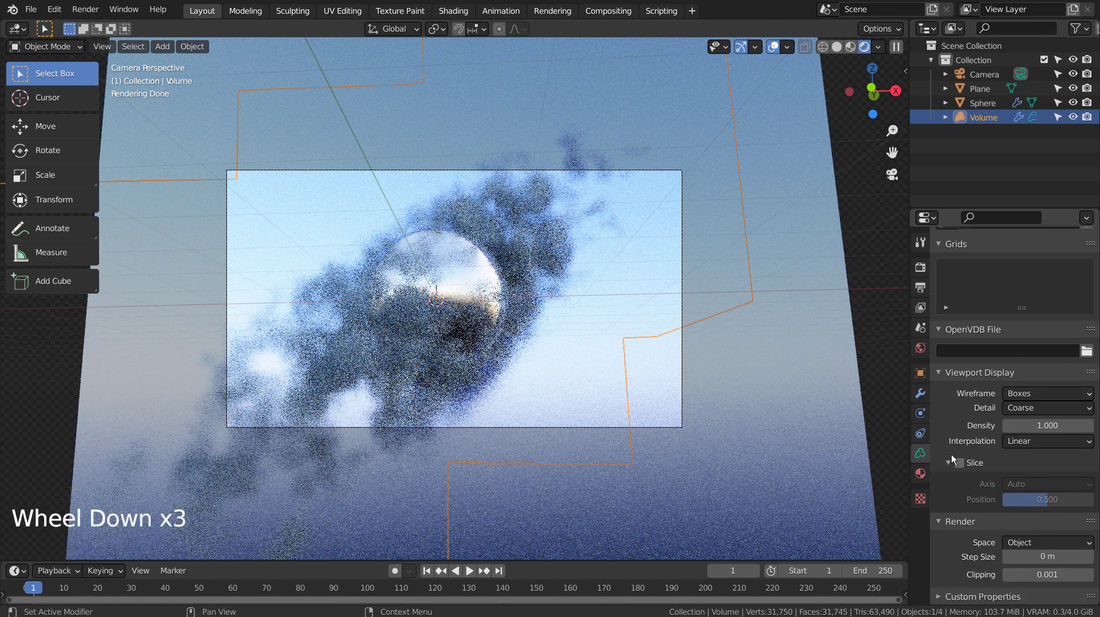
left_click_drag(1038, 431, 1073, 430)
left_click(1057, 425)
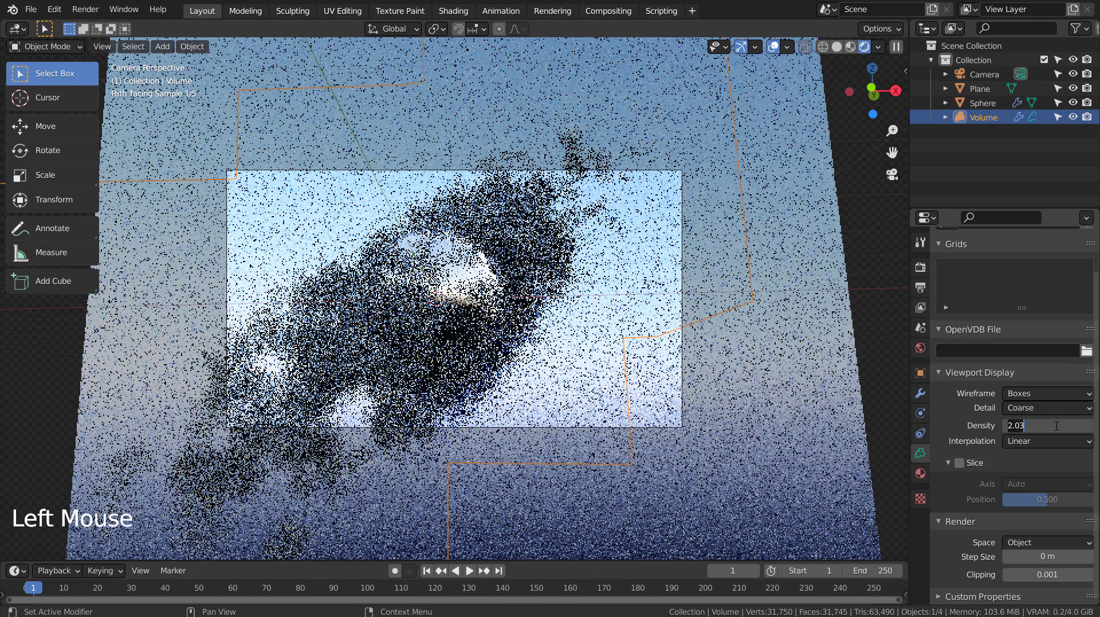
key("BackSpace")
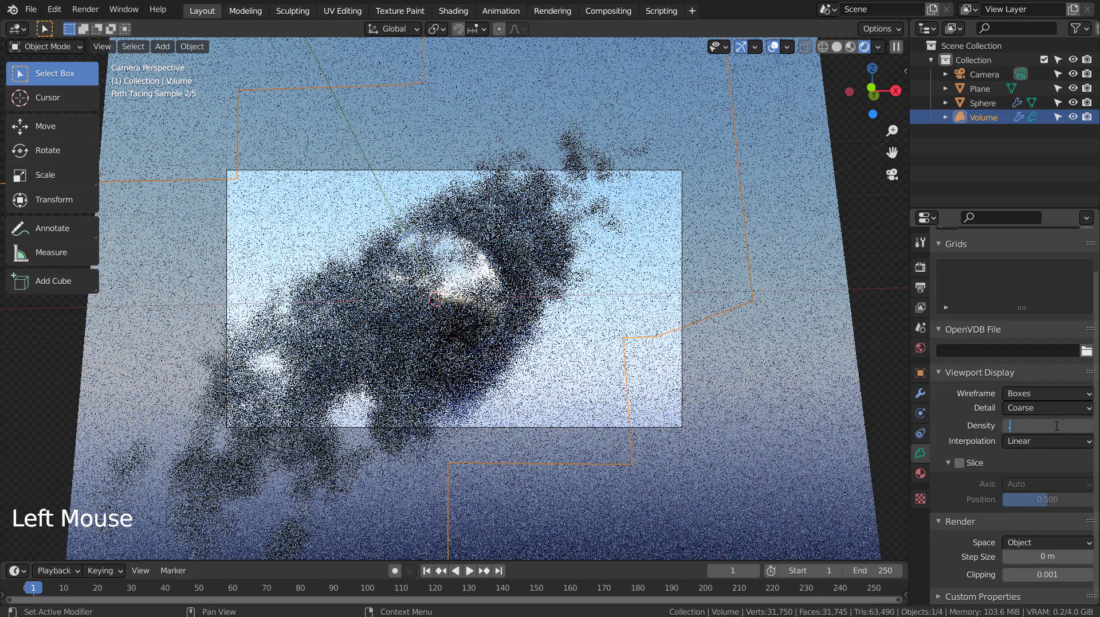
type(".1")
key("Return")
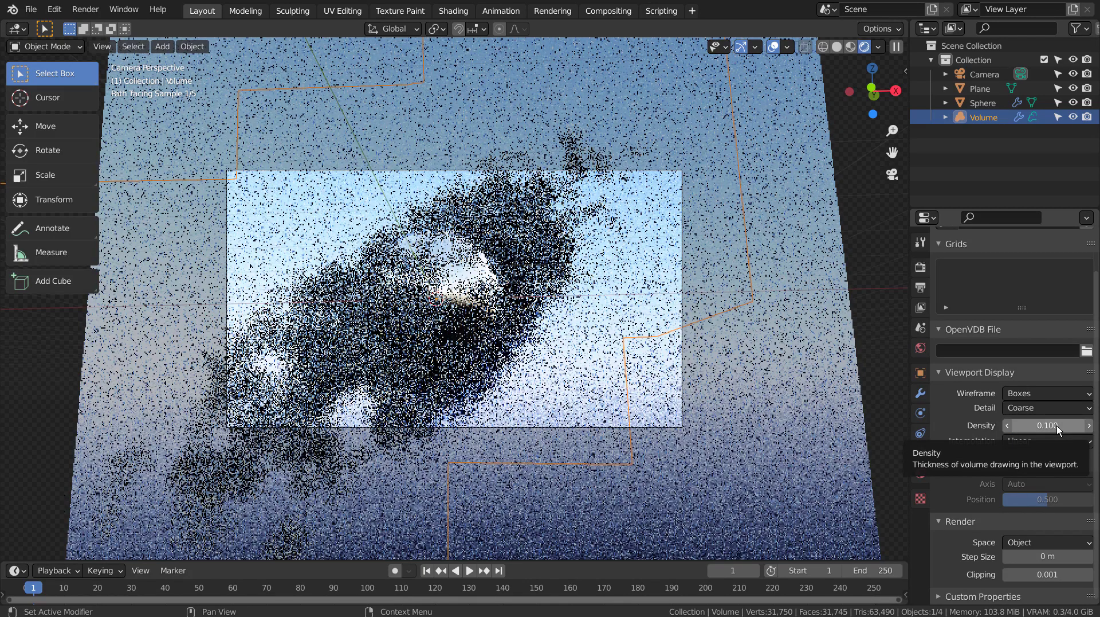
left_click(1057, 426)
type("1")
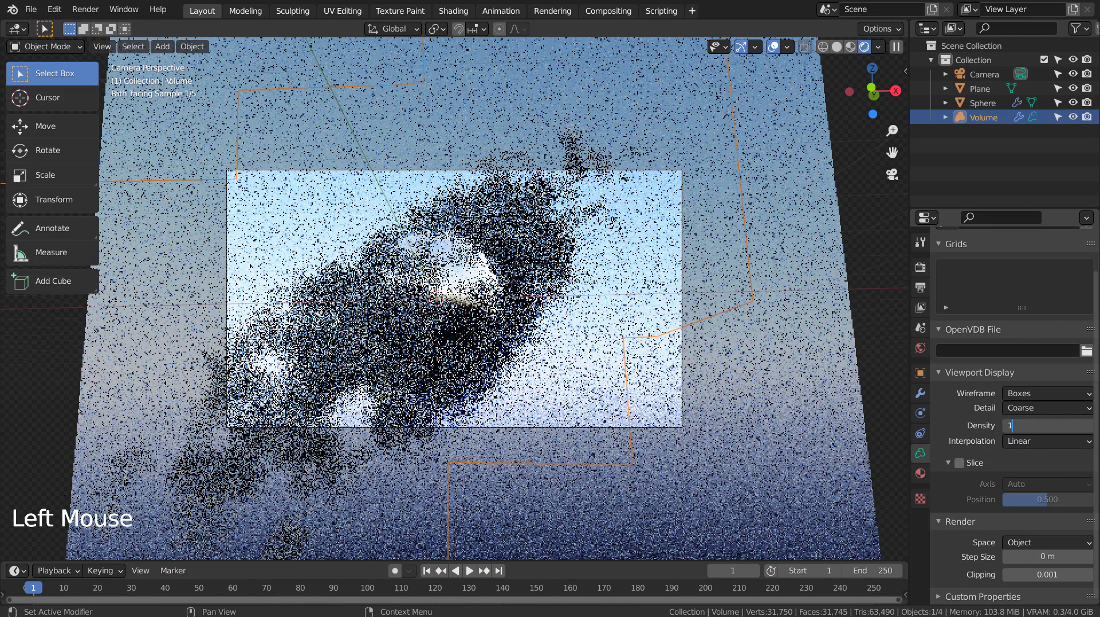
left_click(951, 456)
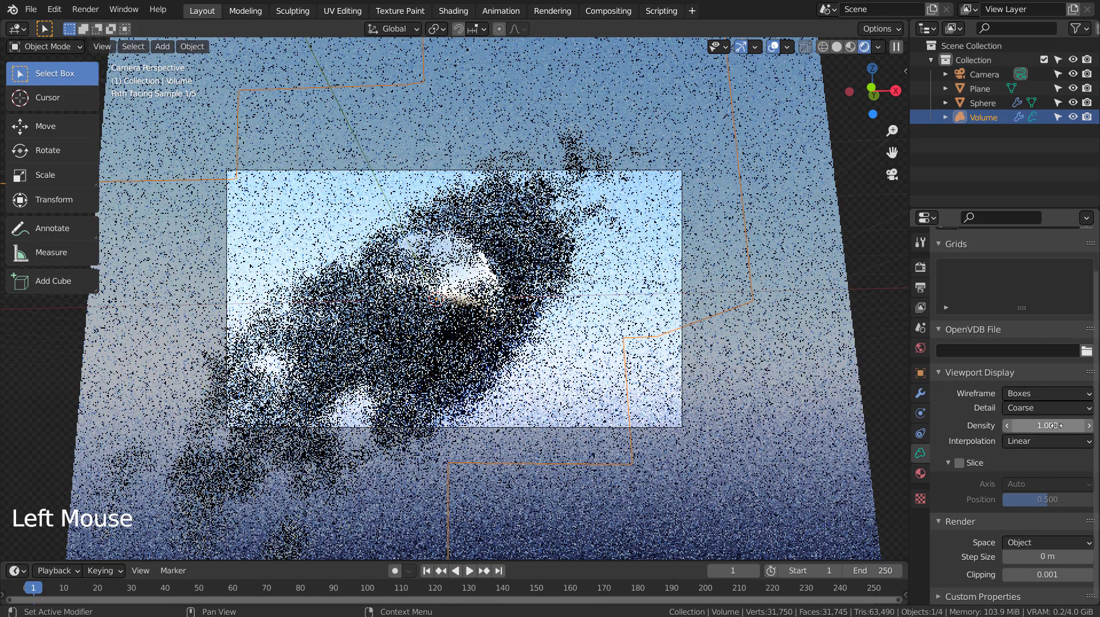
left_click(921, 393)
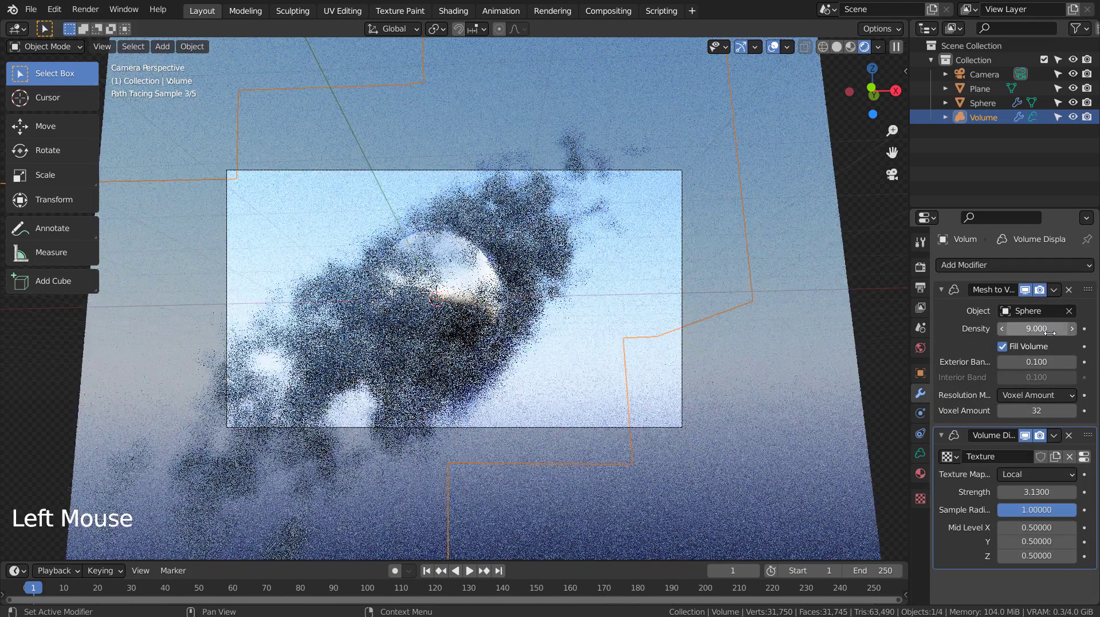
left_click(1049, 328)
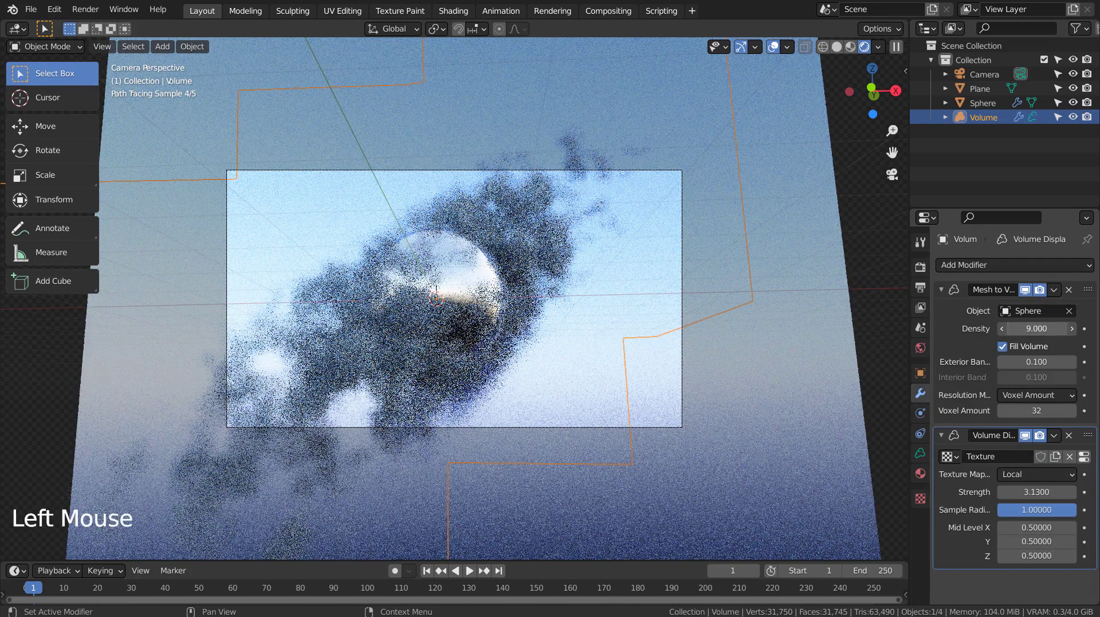
type("15")
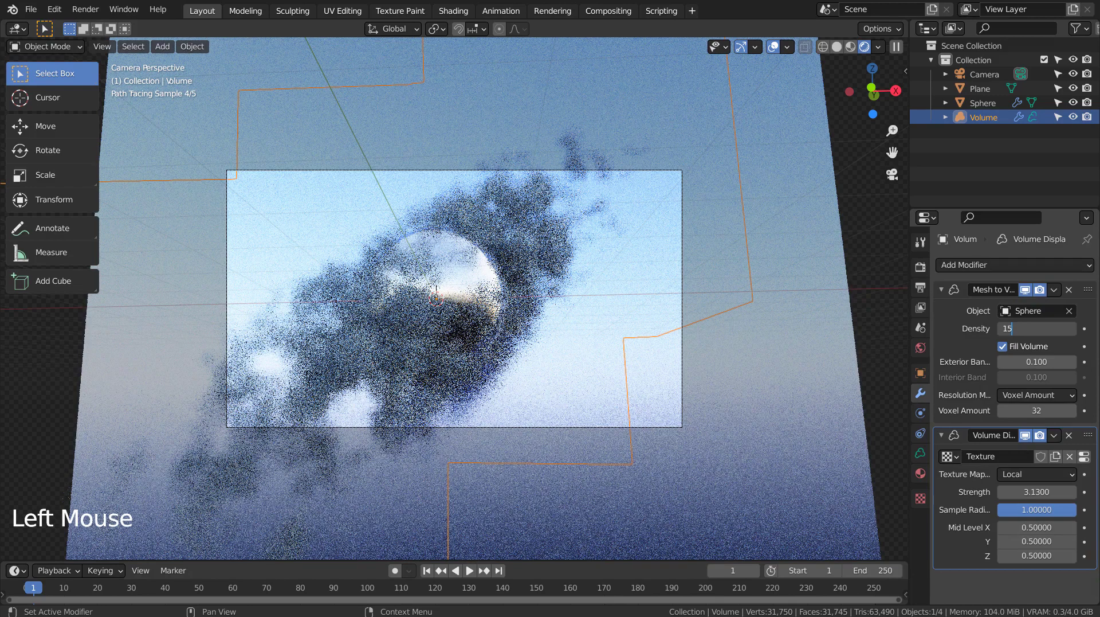
key("Return")
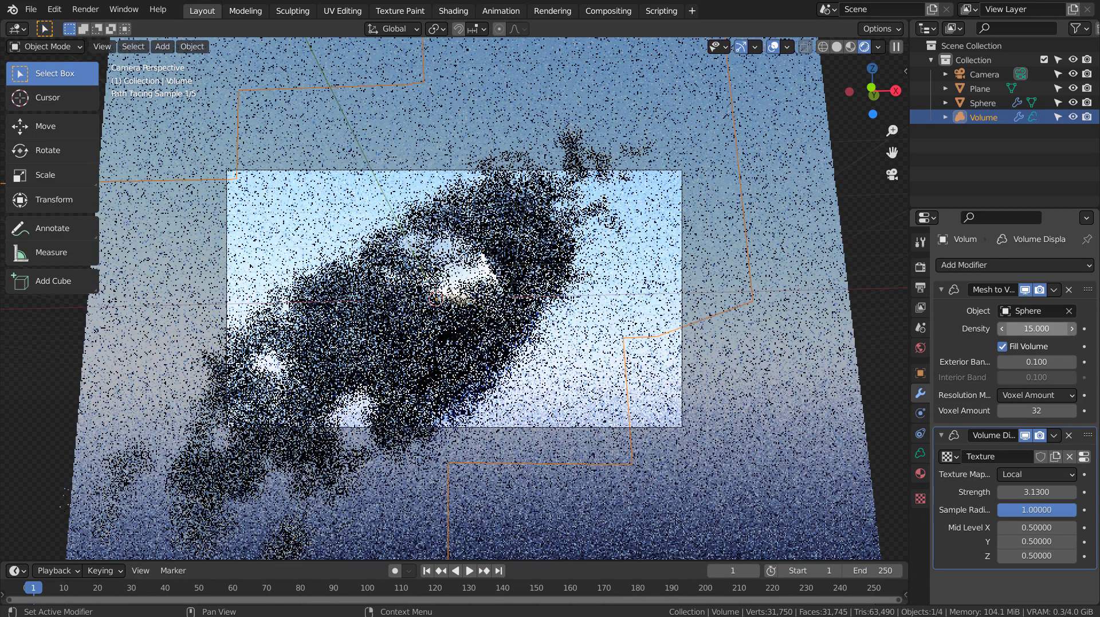
left_click(1037, 328)
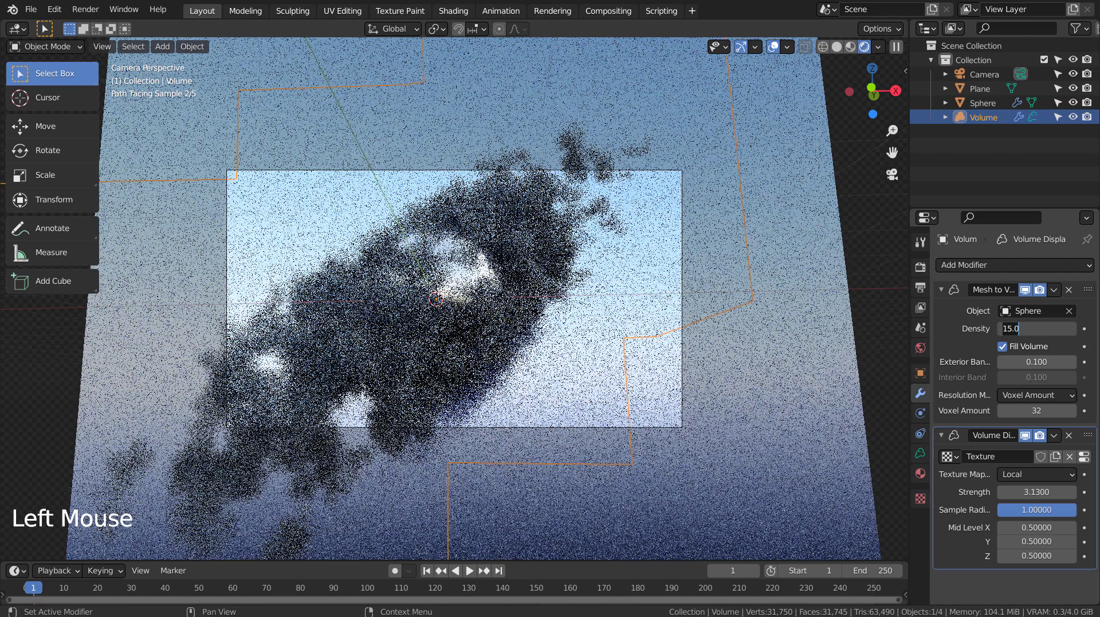
type("1")
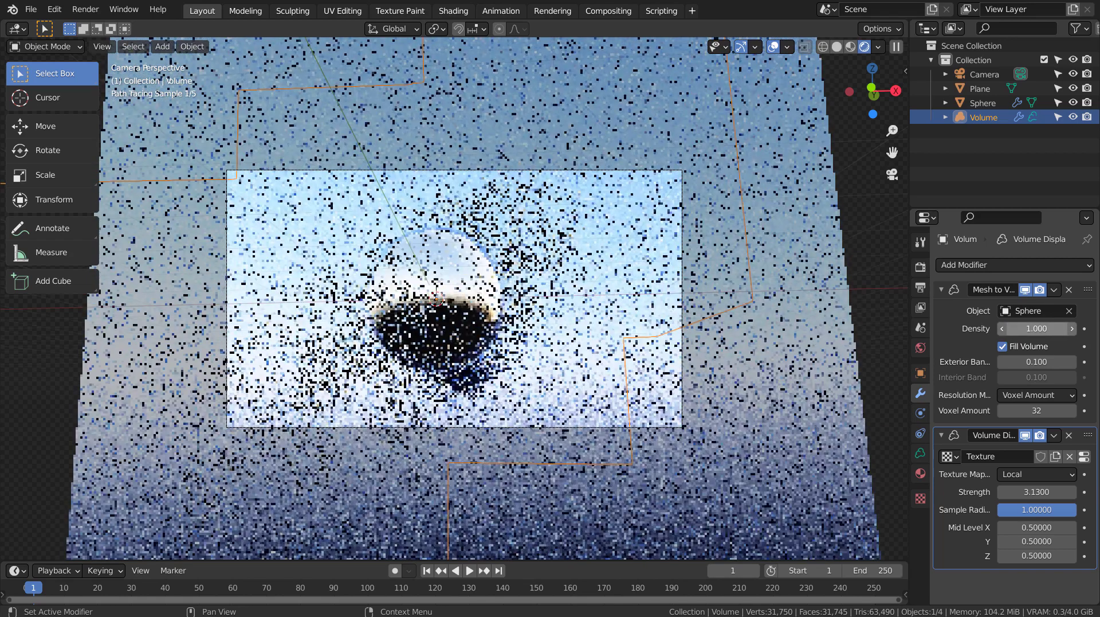
type(".0")
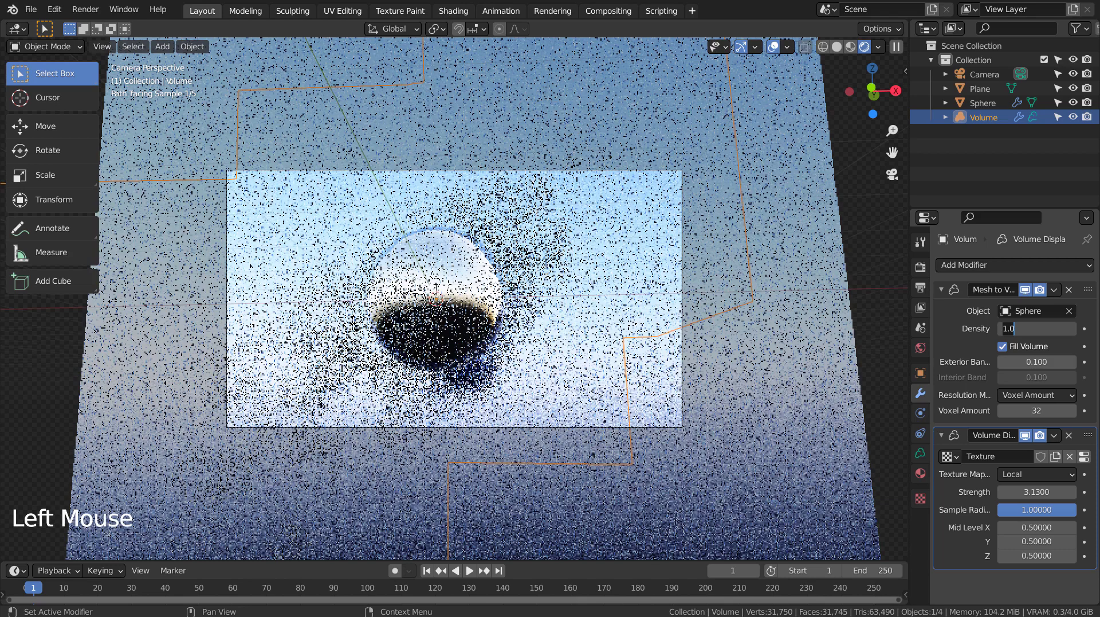
key("BackSpace")
key("BackSpace")
key("BackSpace")
type("5")
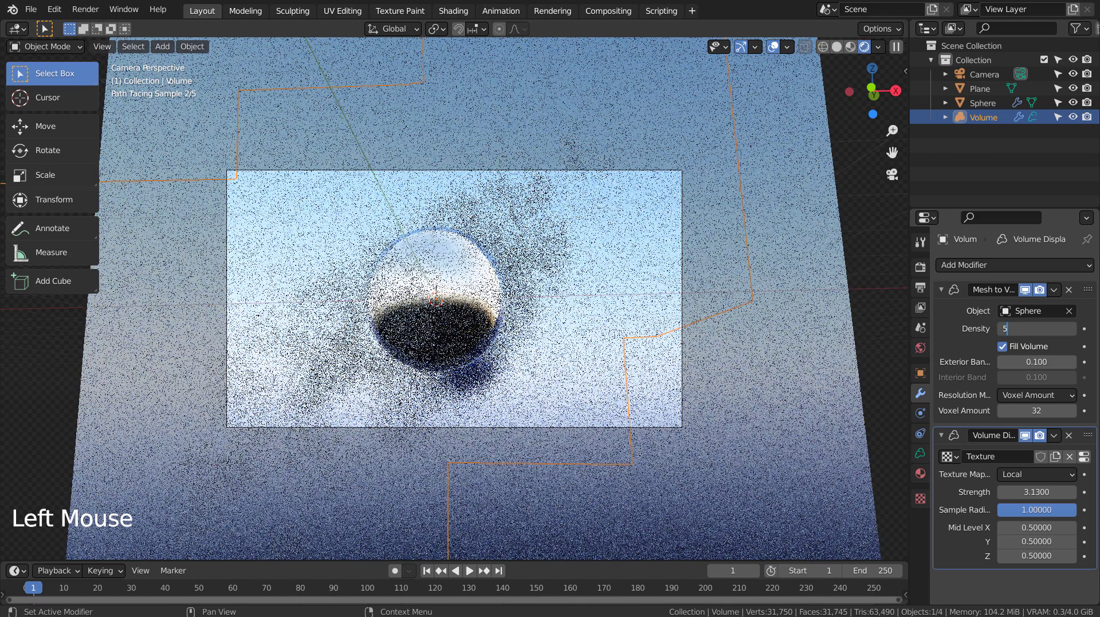
key("Return")
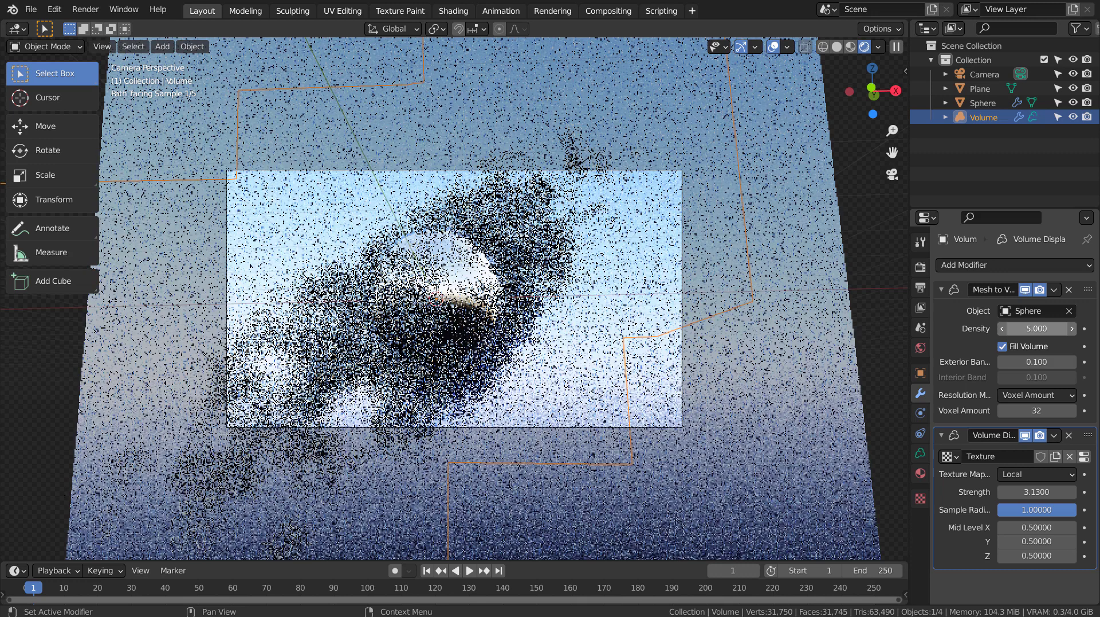
left_click(1037, 328)
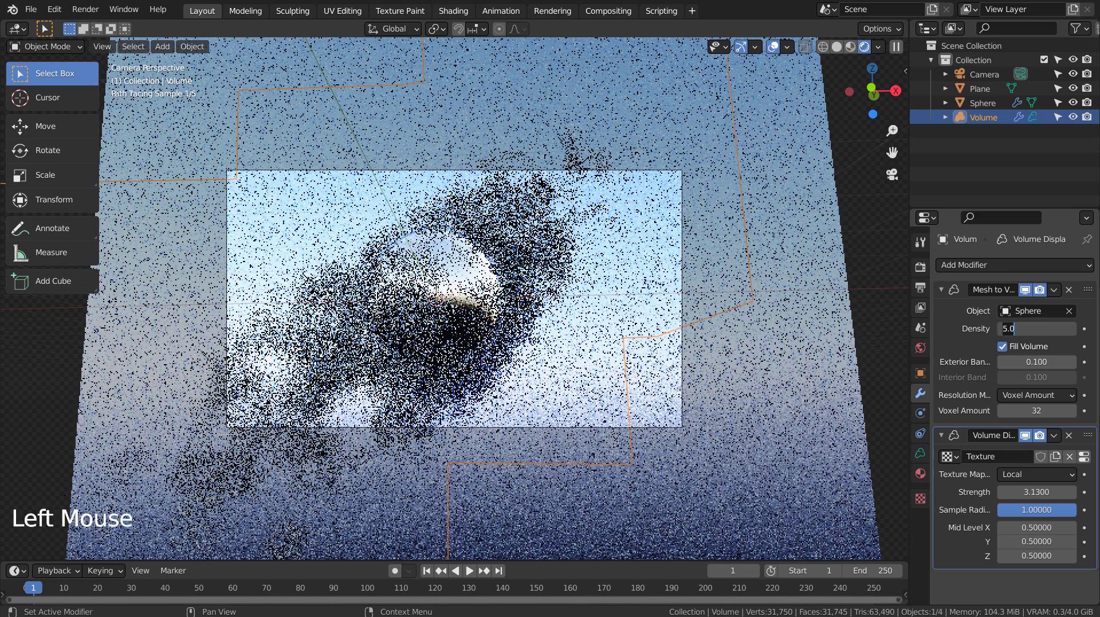
type("9")
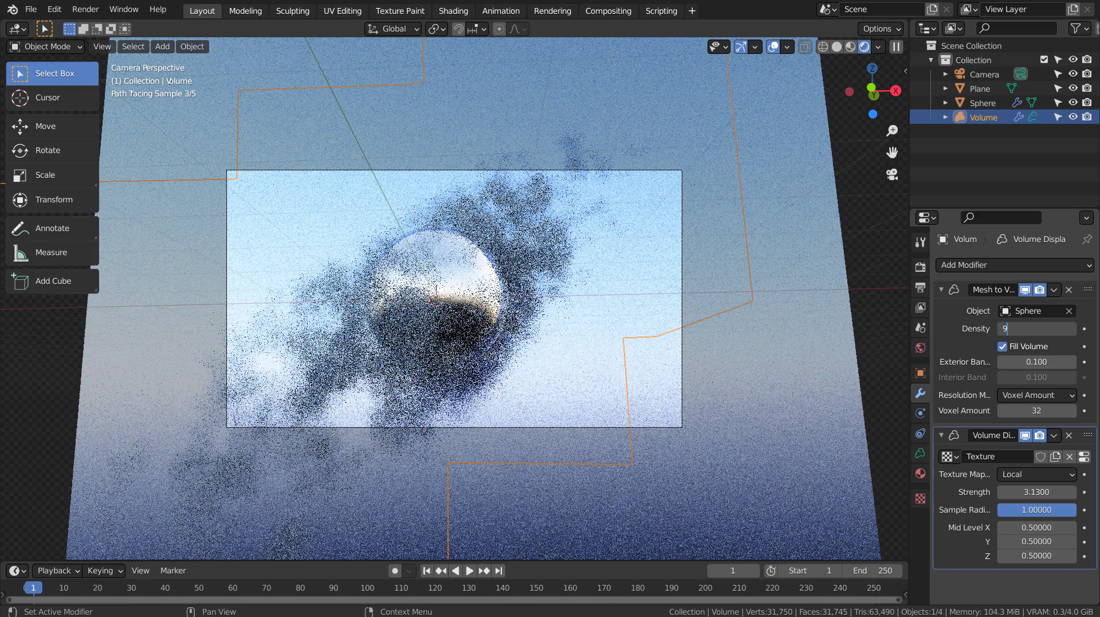
key("Return")
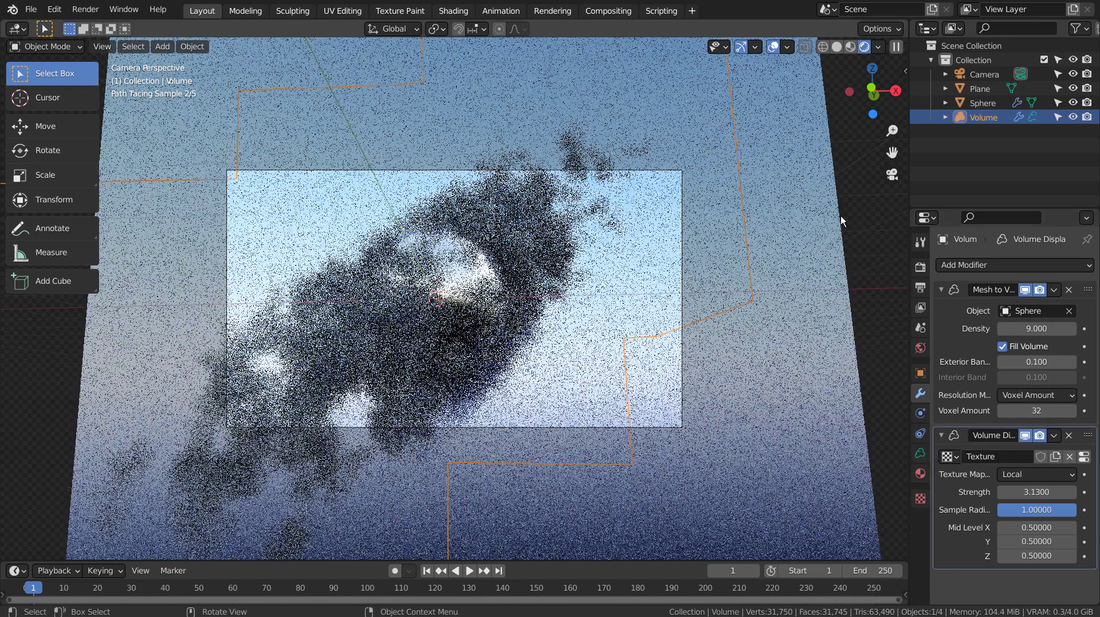
Step: In the Shading workspace, set the Principled Volume Color to full-brightness near-white, then return to Layout
left_click(453, 11)
left_click(503, 426)
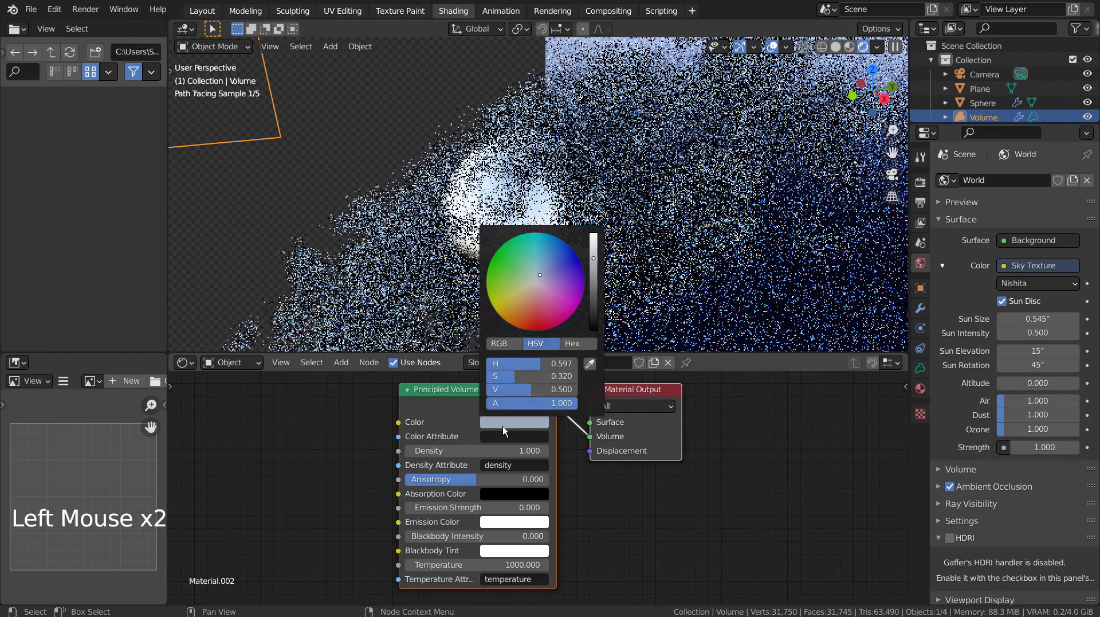
left_click_drag(595, 261, 593, 232)
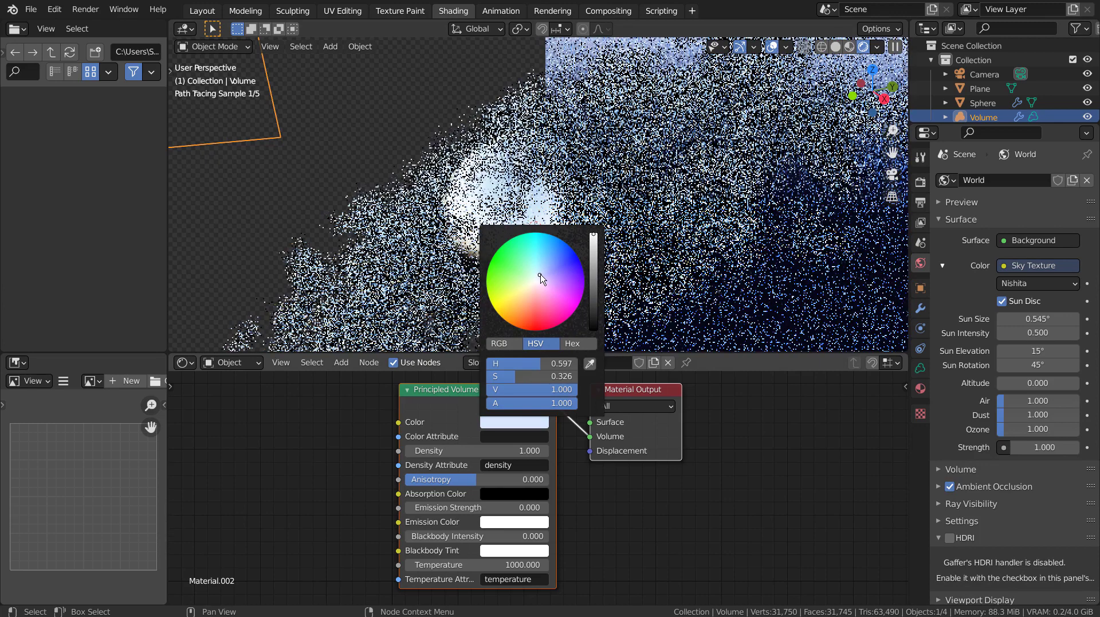
left_click(547, 240)
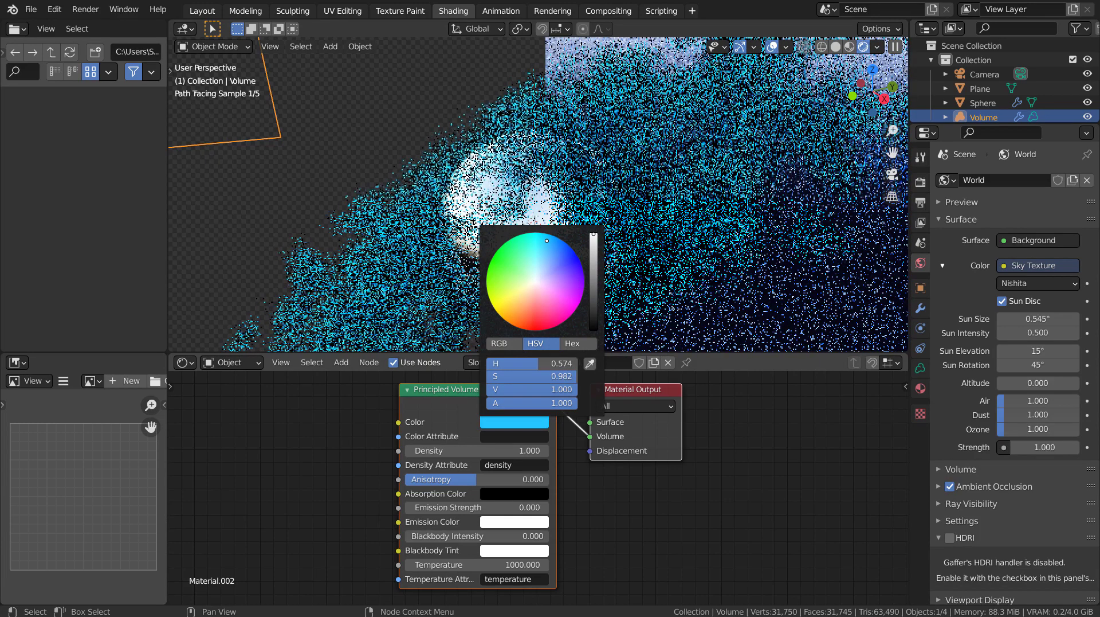
left_click(535, 279)
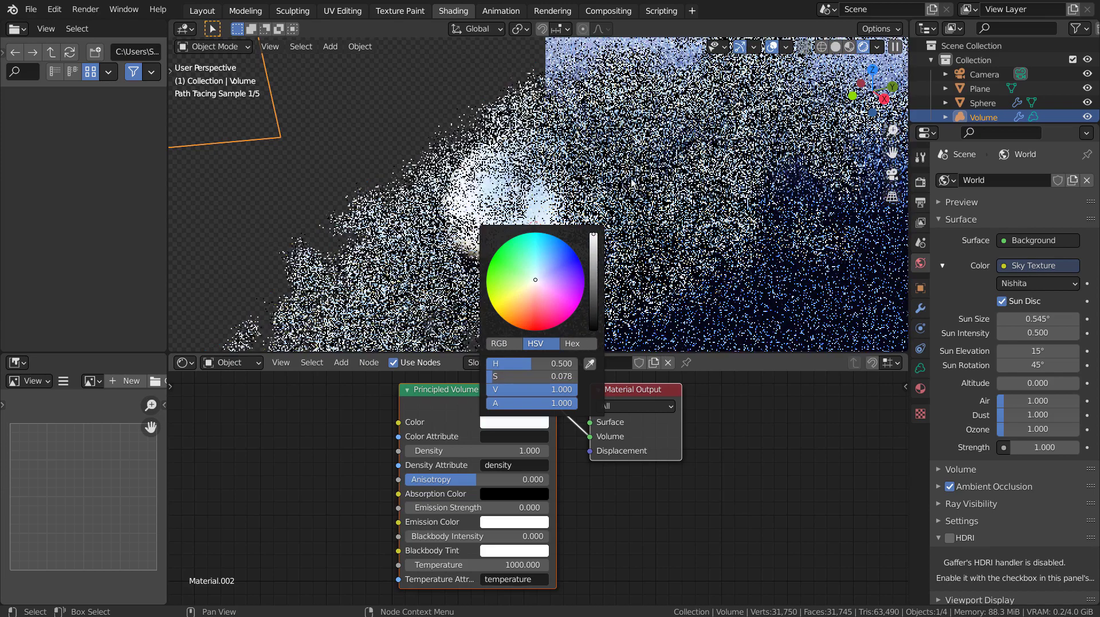
left_click(202, 11)
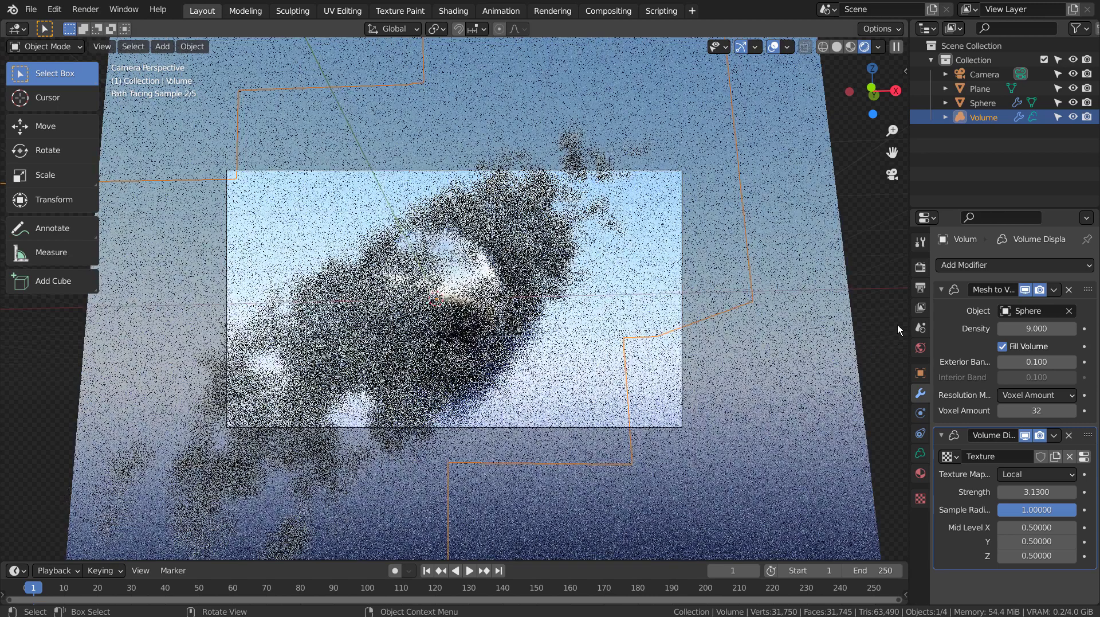
Step: Deselect all objects so the 5-sample viewport render of the cloud shows cleanly
left_click(897, 324)
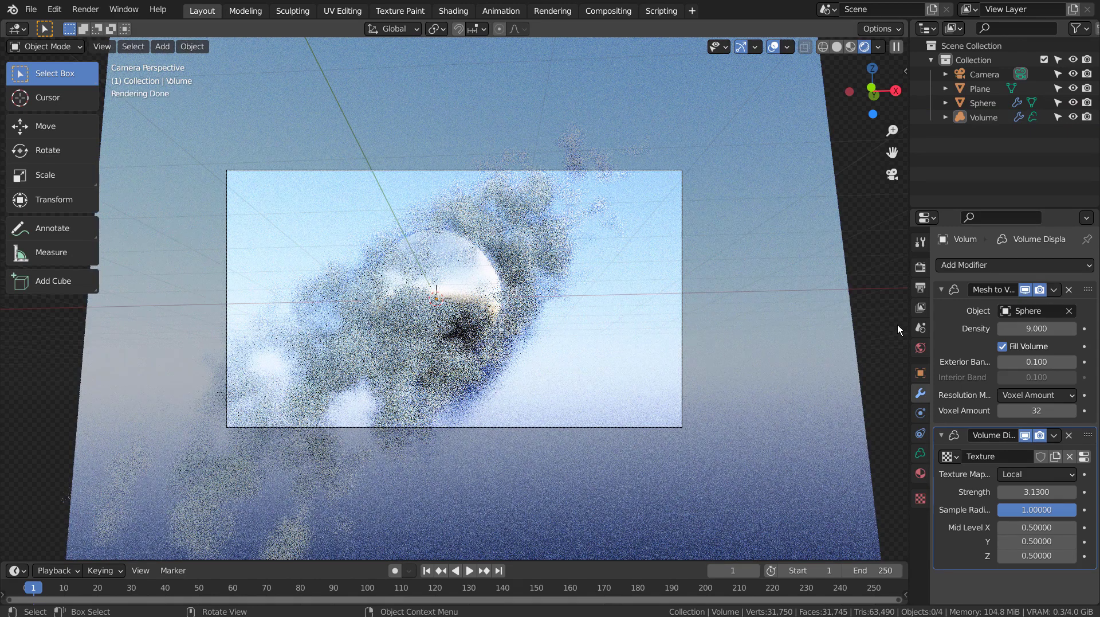
Step: Switch to solid shading and set render samples to 32 and viewport samples to 1
left_click(837, 49)
left_click(919, 268)
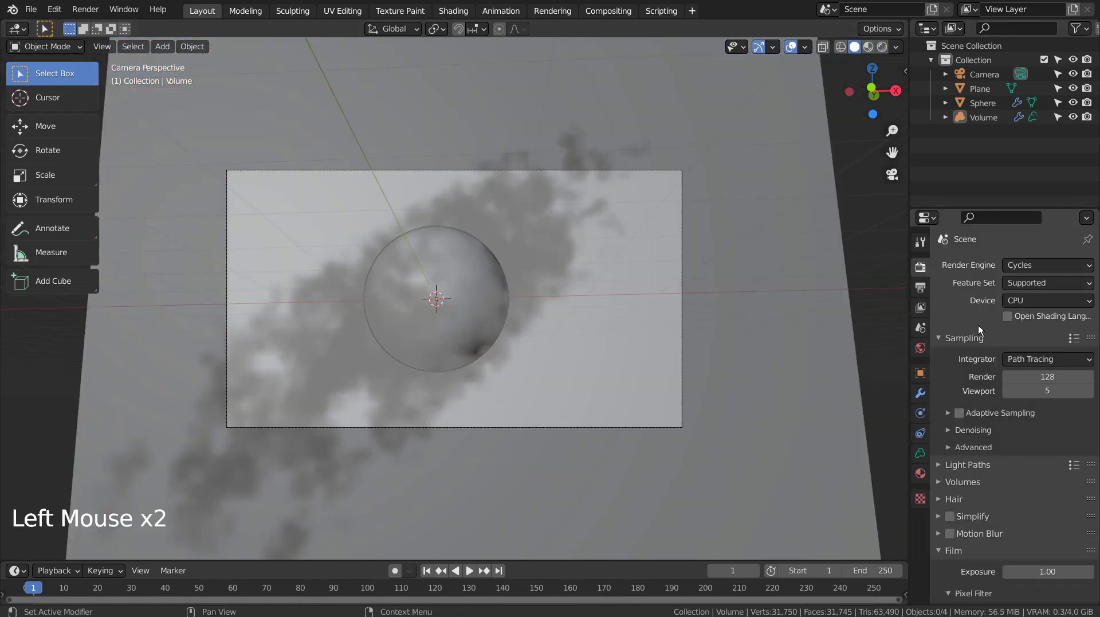
left_click_drag(1047, 377, 980, 391)
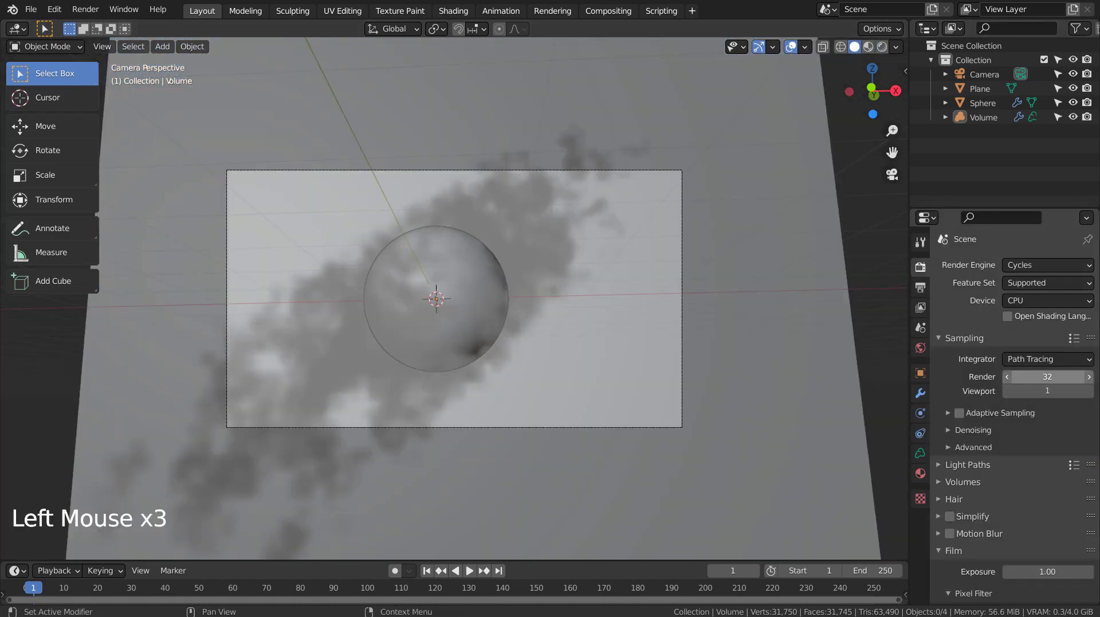
left_click(885, 244)
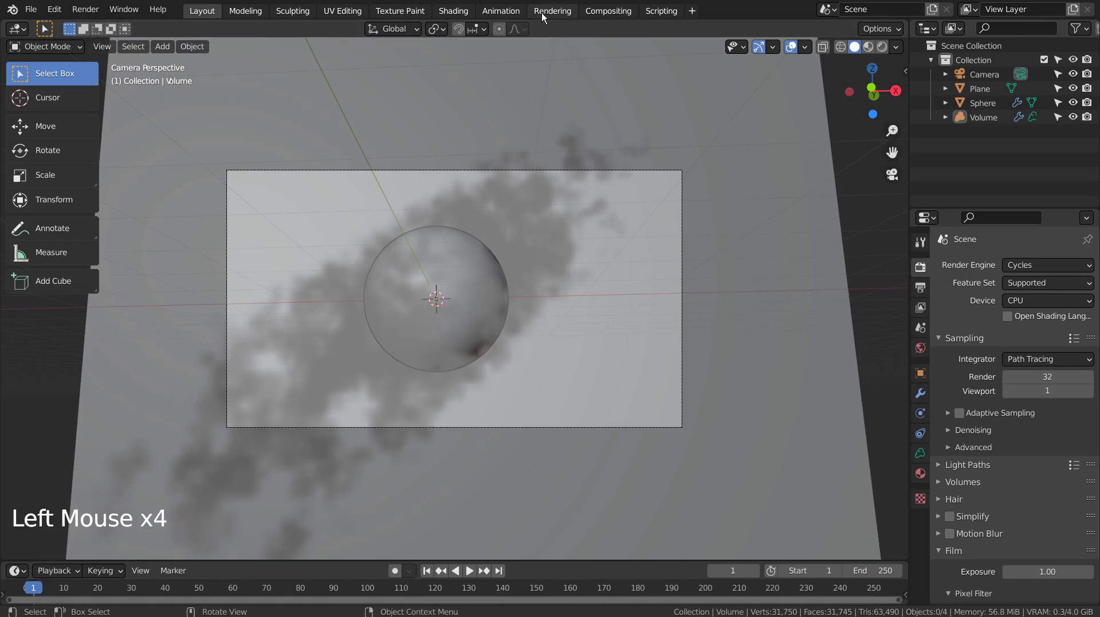
Step: Check the compositing nodes for denoising, save as blueprint.blend, and start the final F12 render
left_click(599, 12)
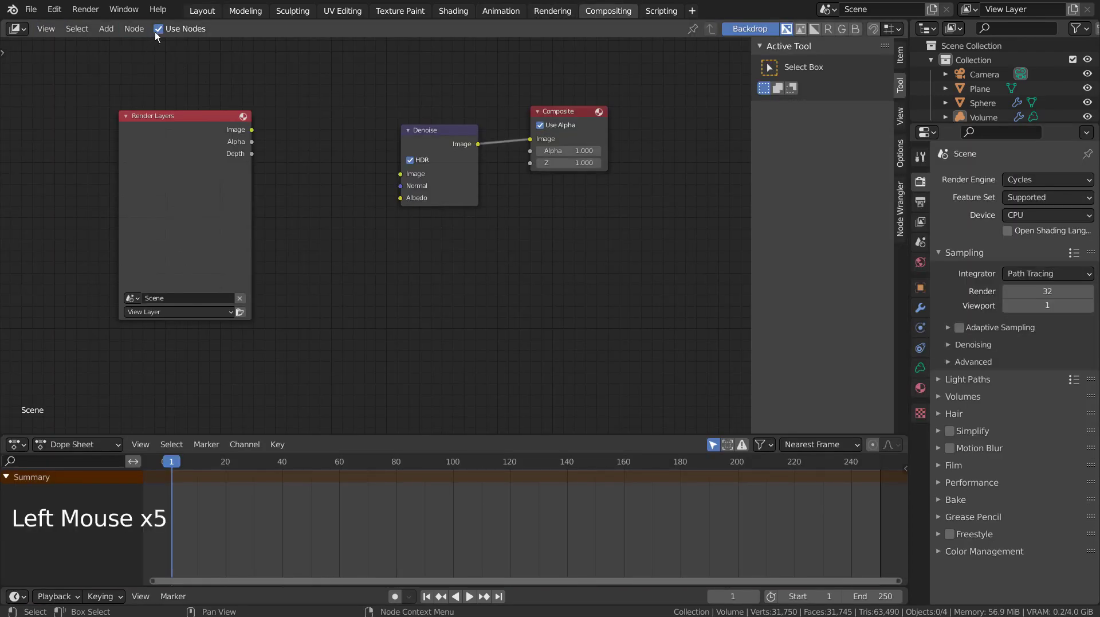
left_click(202, 10)
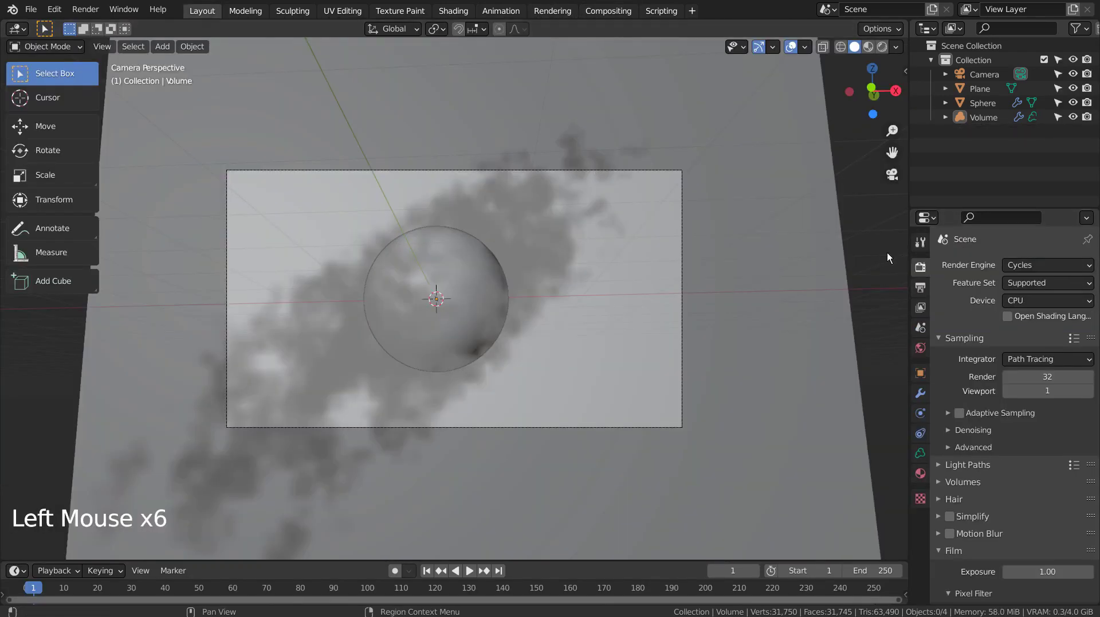
left_click(872, 232)
key("ctrl+s")
key("F12")
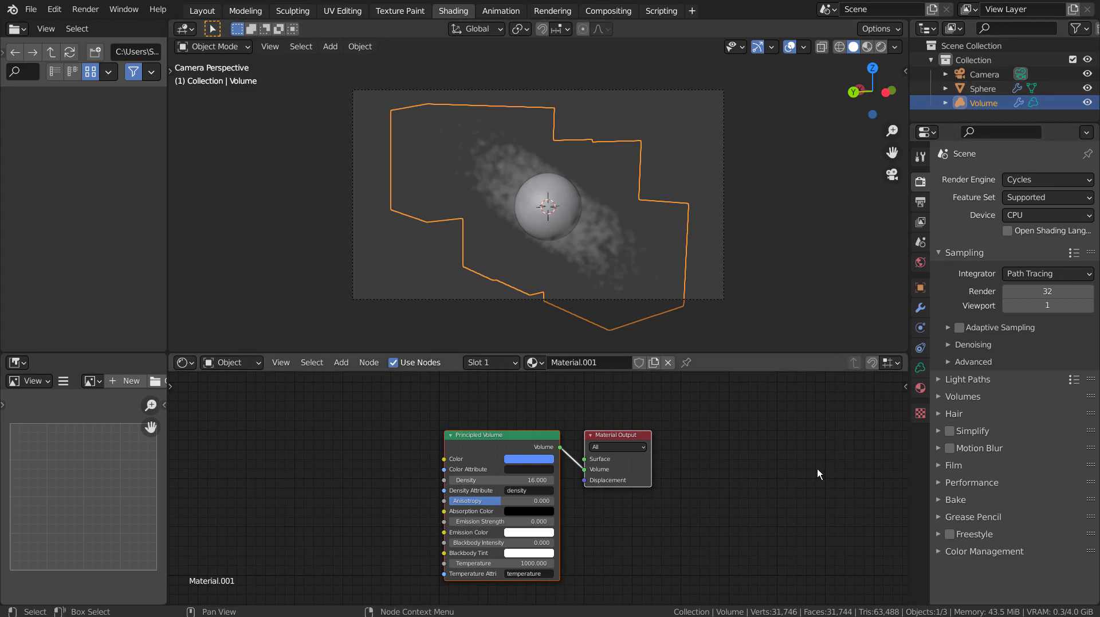
key("ctrl+space")
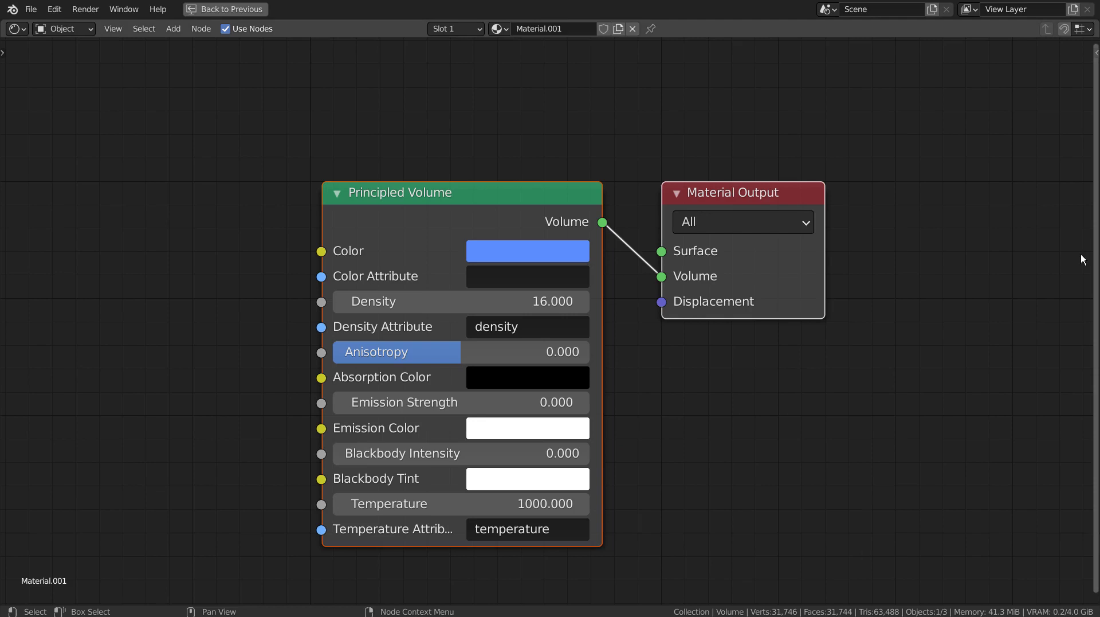
key("ctrl+space")
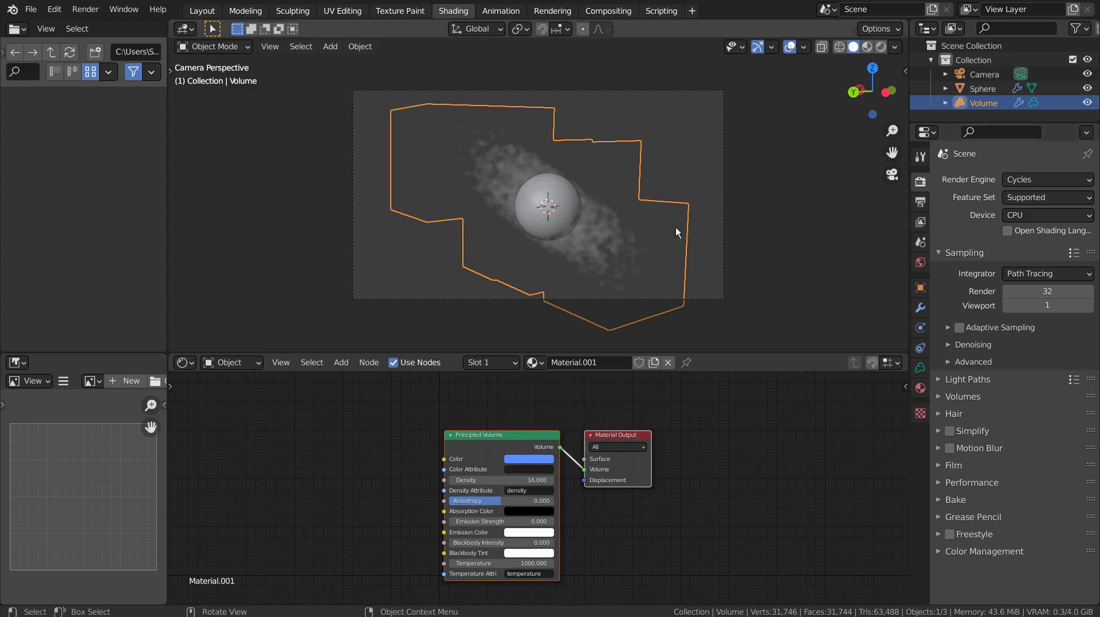
Step: Inspect the Sphere's material and Subdivision modifier, then select the Volume to show its Mesh to Volume and Displace modifiers
left_click(537, 199)
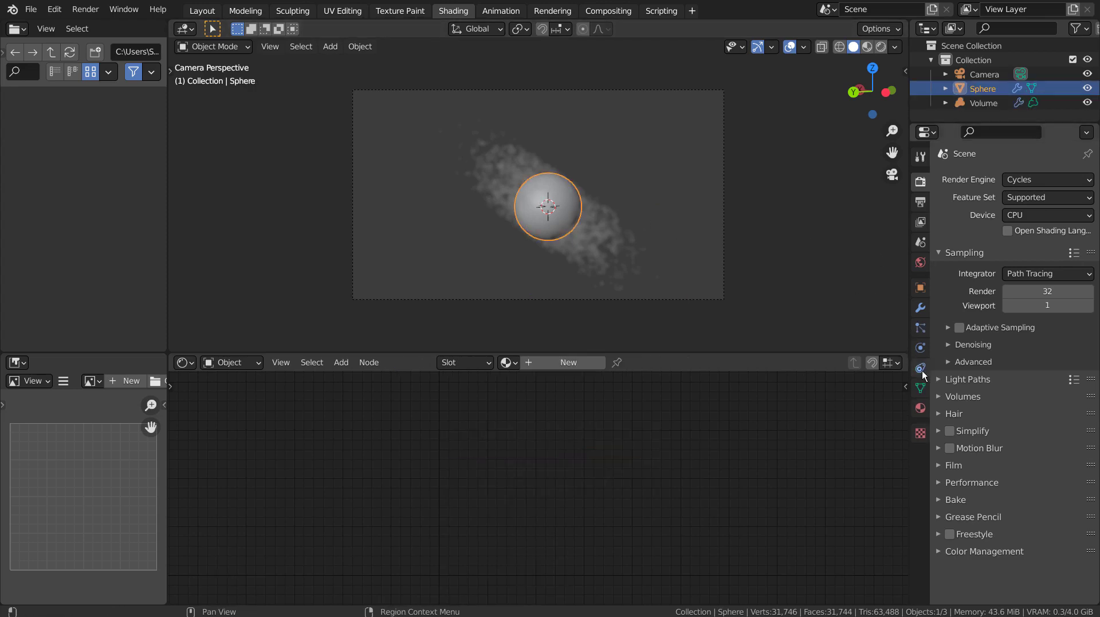
left_click(923, 403)
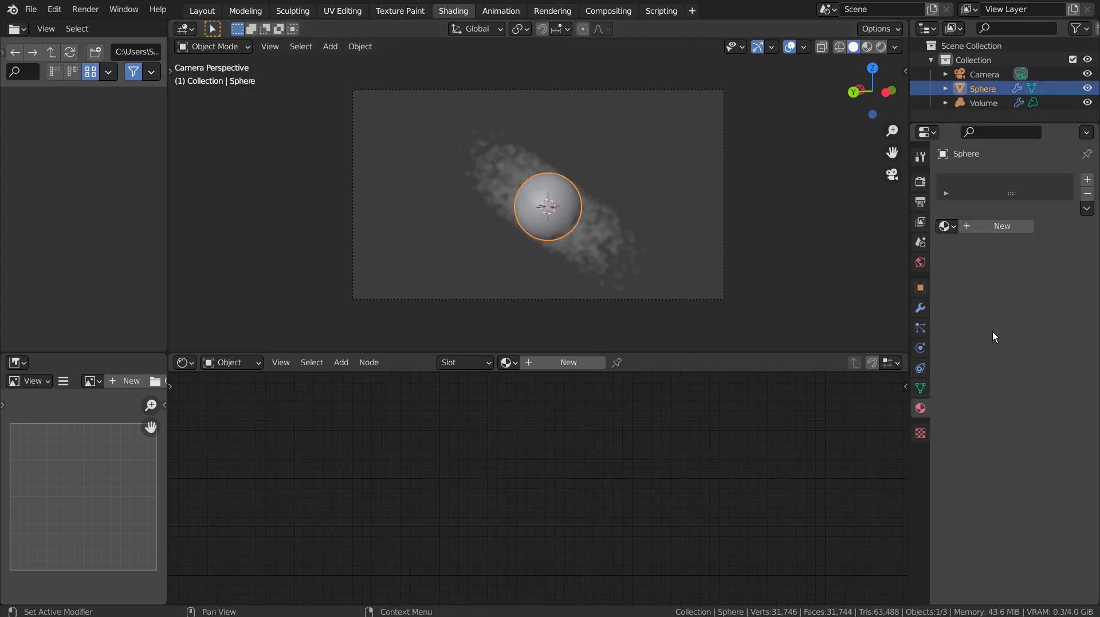
left_click(920, 308)
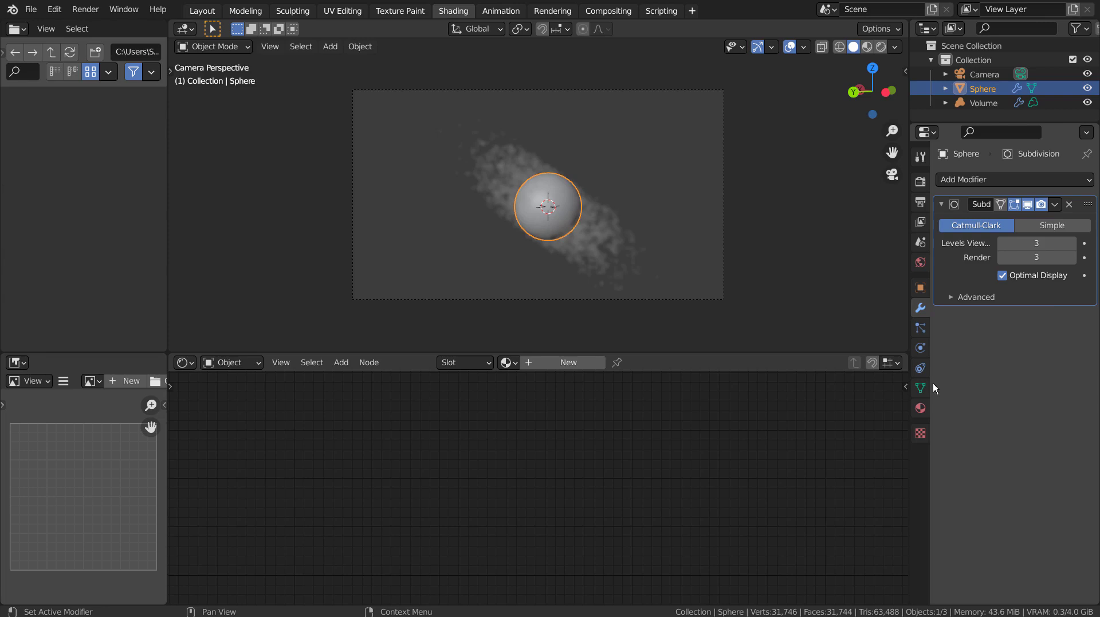
left_click(627, 246)
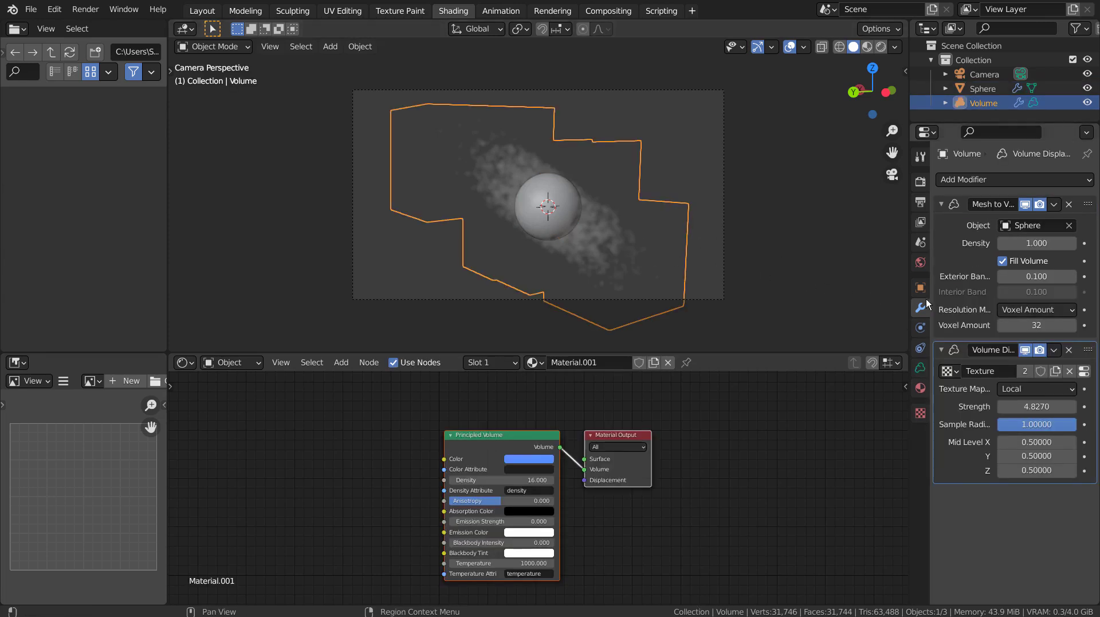